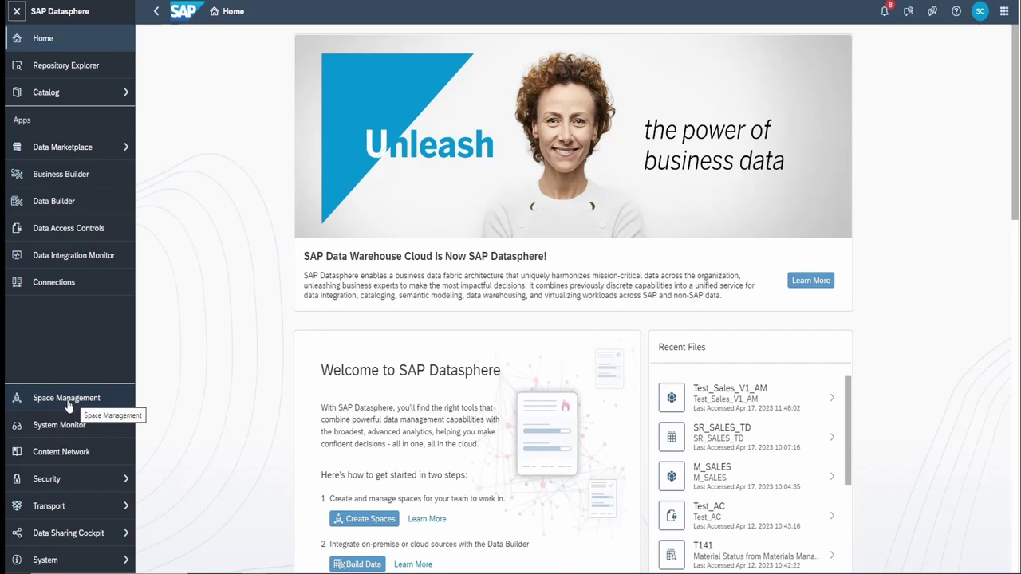
Create a new space named Training_BATCH_6 with the space ID TRAINING_BATCH_6 in Space Management
click(67, 400)
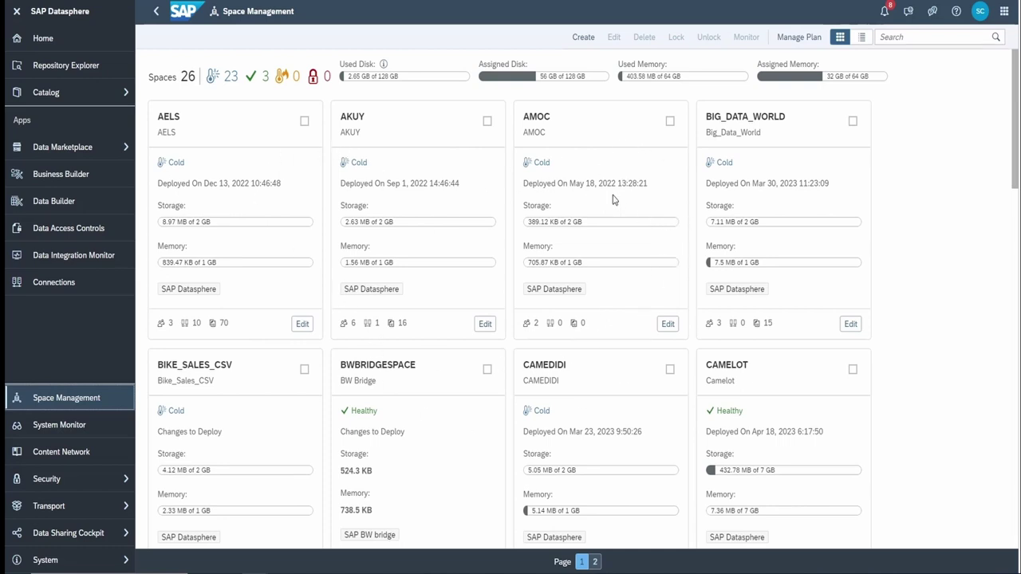
click(583, 38)
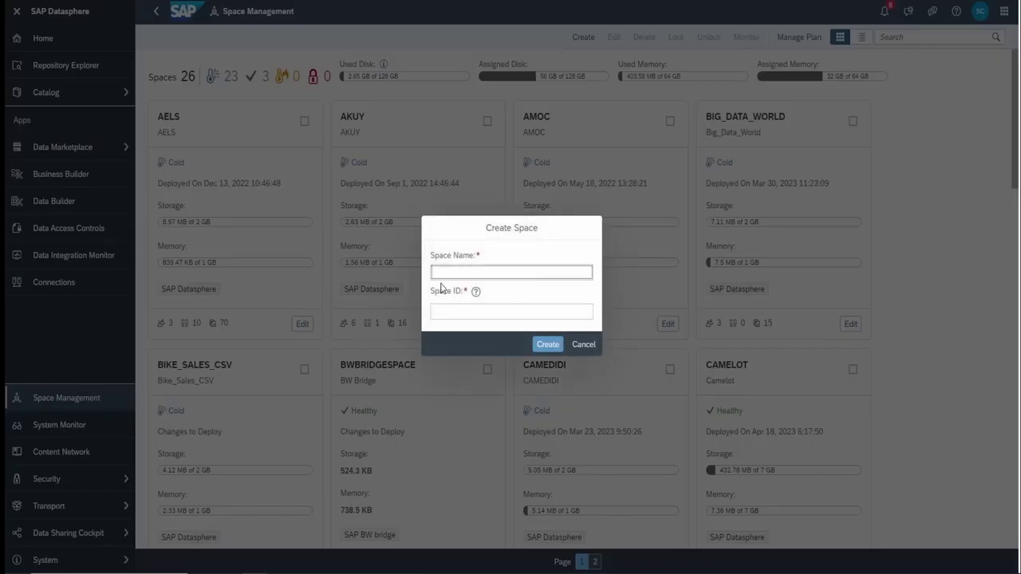
click(459, 273)
text(Tra)
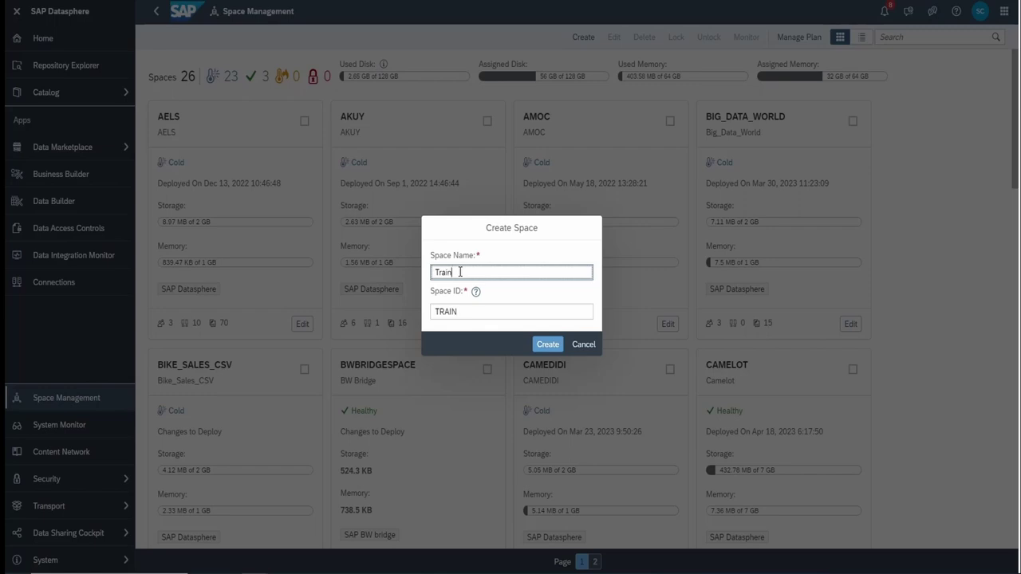
text(ining_BATCH_6)
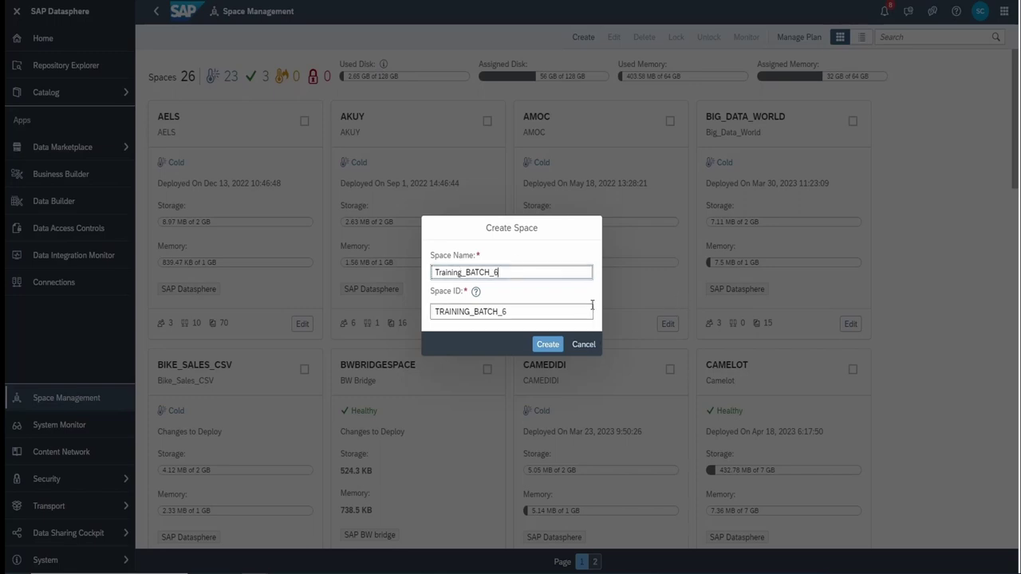
click(550, 347)
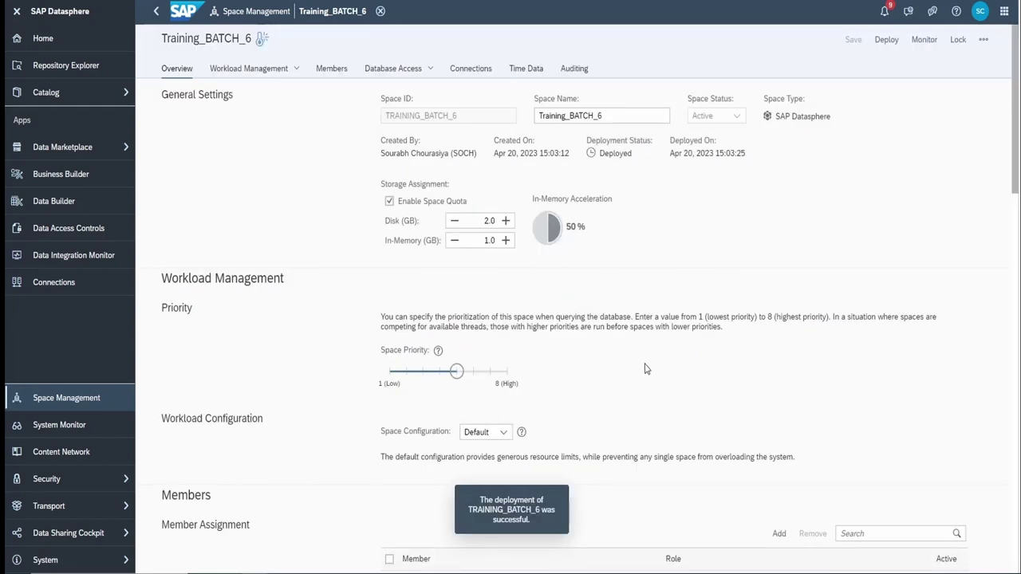
Examine the new space's storage assignment, priority and workload configuration settings
scroll(647, 367, down, 1)
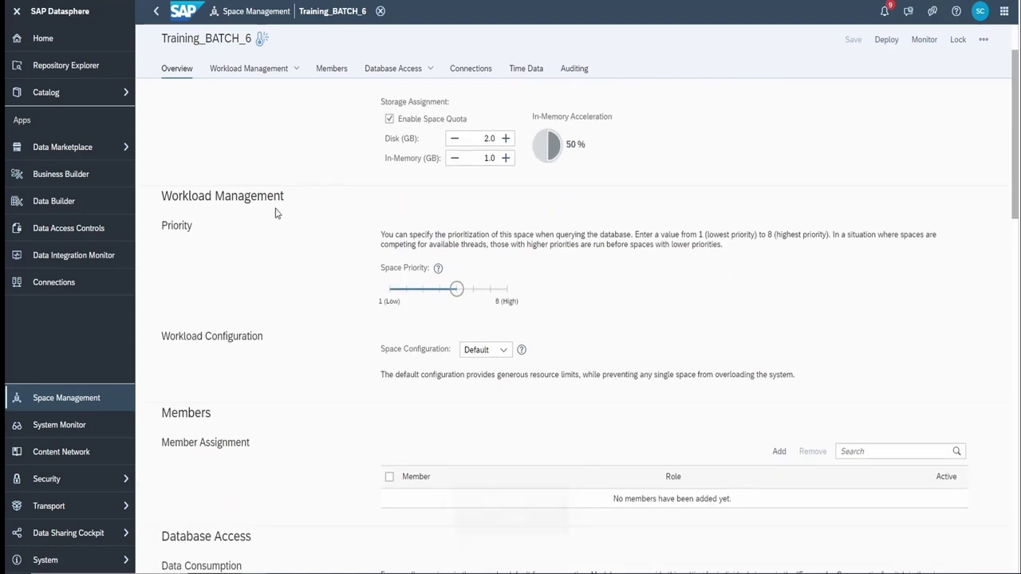
drag(162, 230, 212, 237)
click(614, 287)
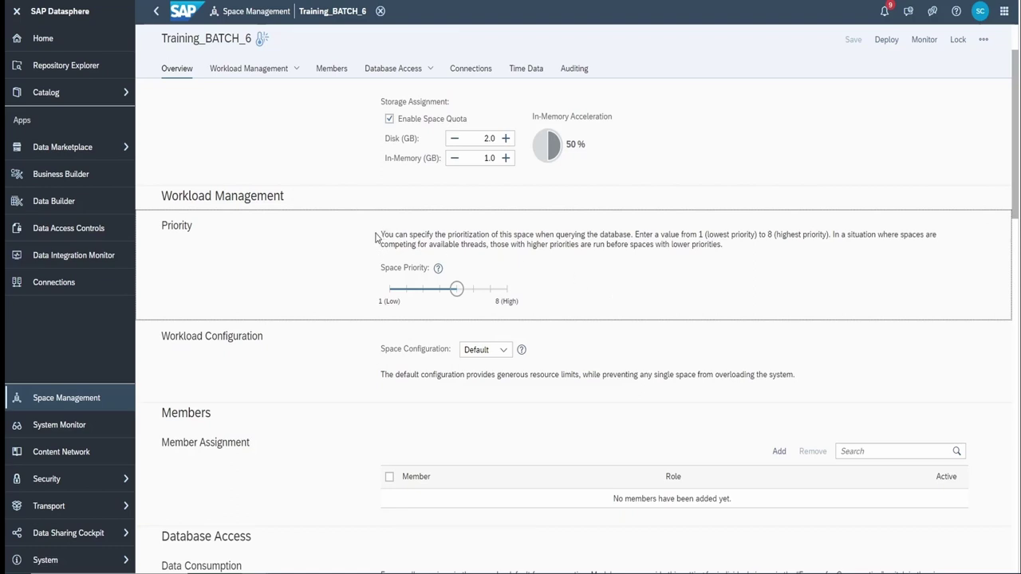
drag(377, 236, 731, 256)
click(735, 292)
scroll(792, 276, down, 1)
scroll(793, 279, up, 1)
scroll(697, 341, down, 1)
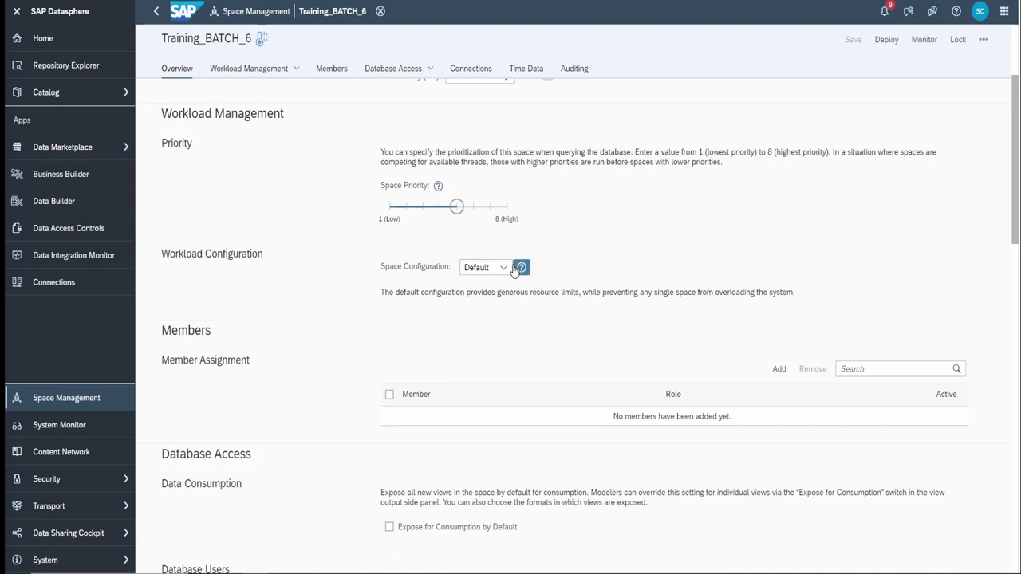
Set the space's workload configuration to Custom and display its thread and memory limits
click(956, 11)
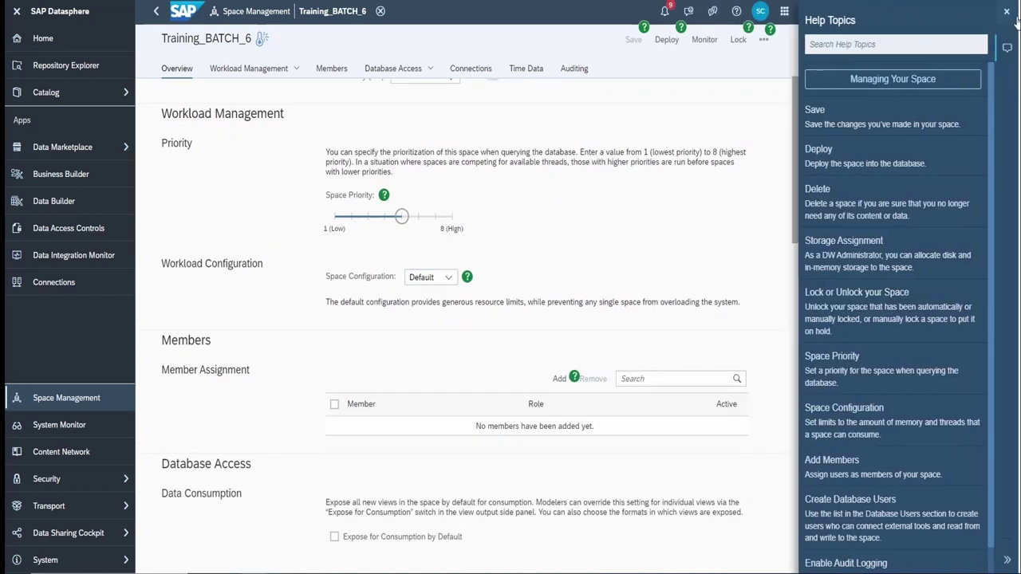
click(1006, 11)
click(505, 277)
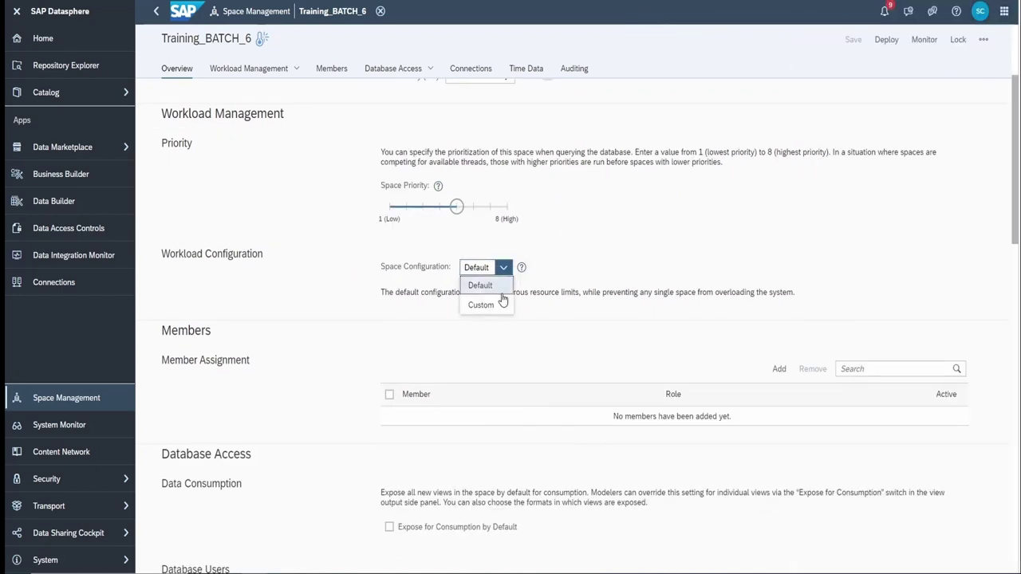
click(488, 304)
scroll(479, 410, down, 2)
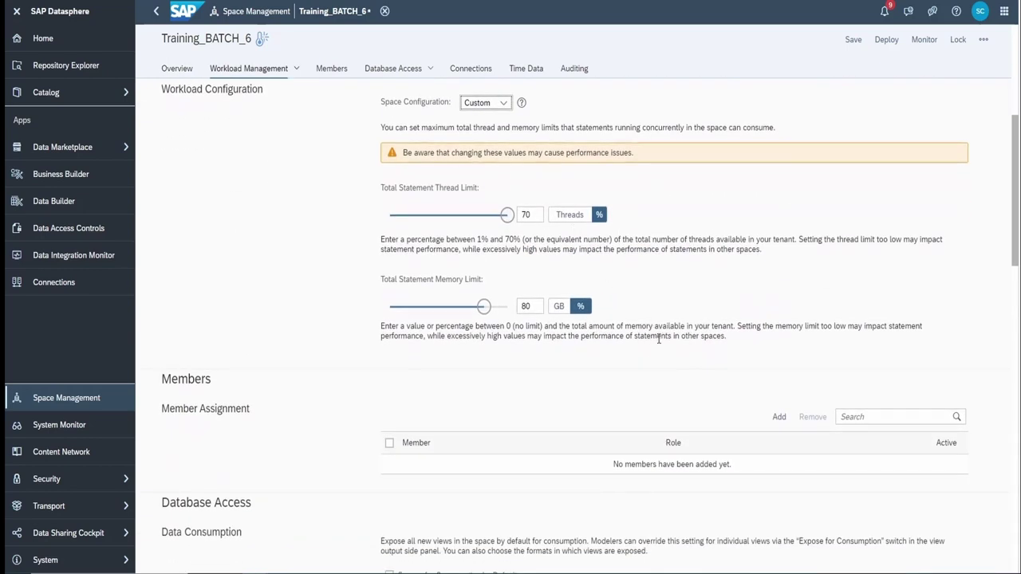
Review the users available for member assignment without adding any to the space
scroll(673, 336, down, 3)
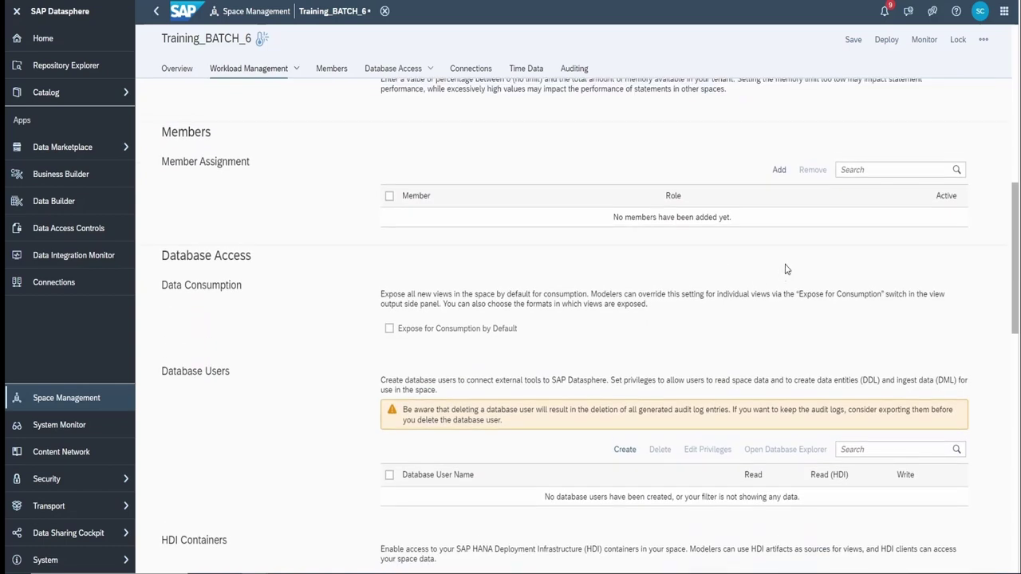
click(779, 170)
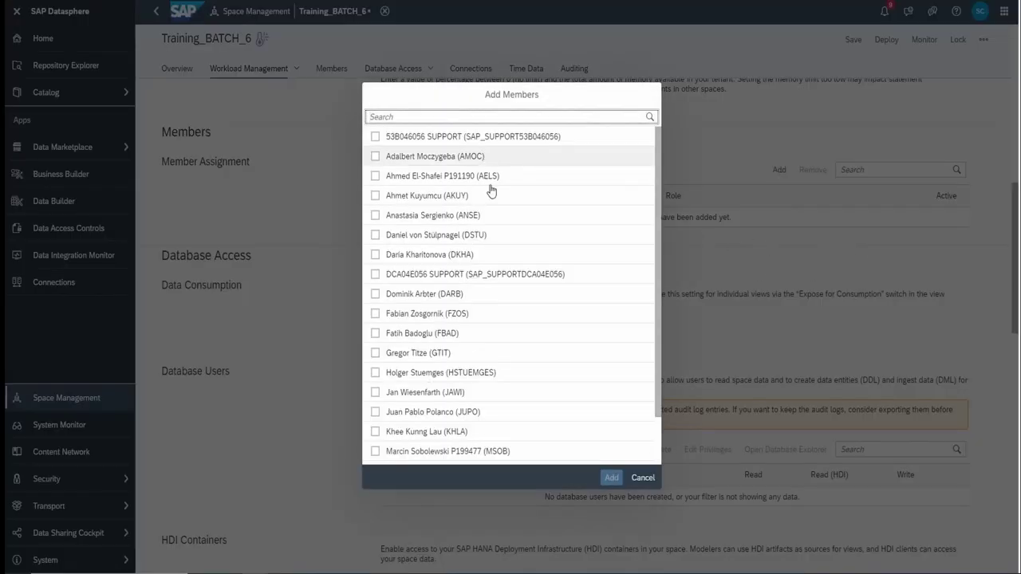
scroll(519, 273, down, 5)
click(643, 479)
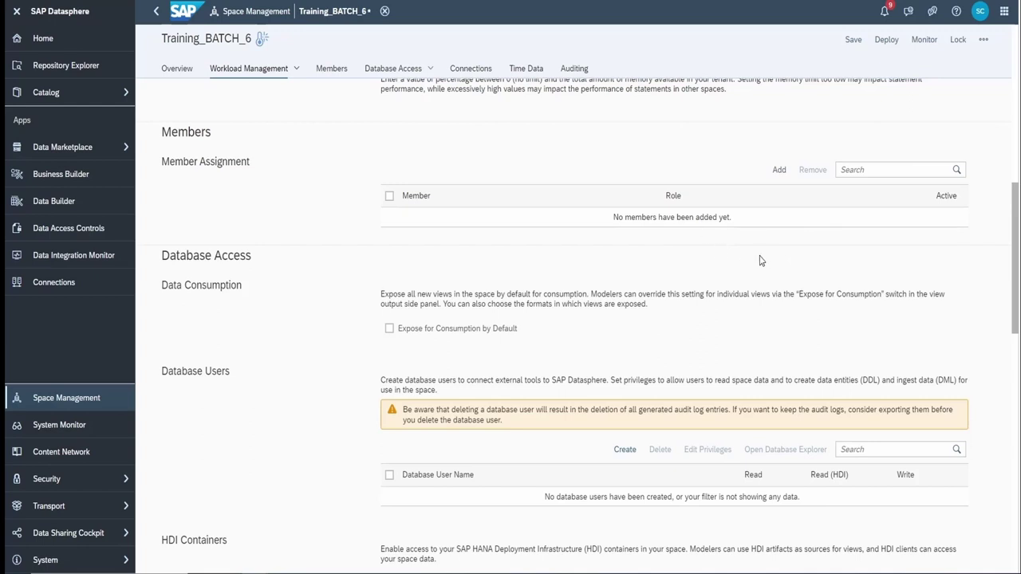
Start a new database user for the space with the name suffix TEST_USER6
scroll(754, 259, down, 1)
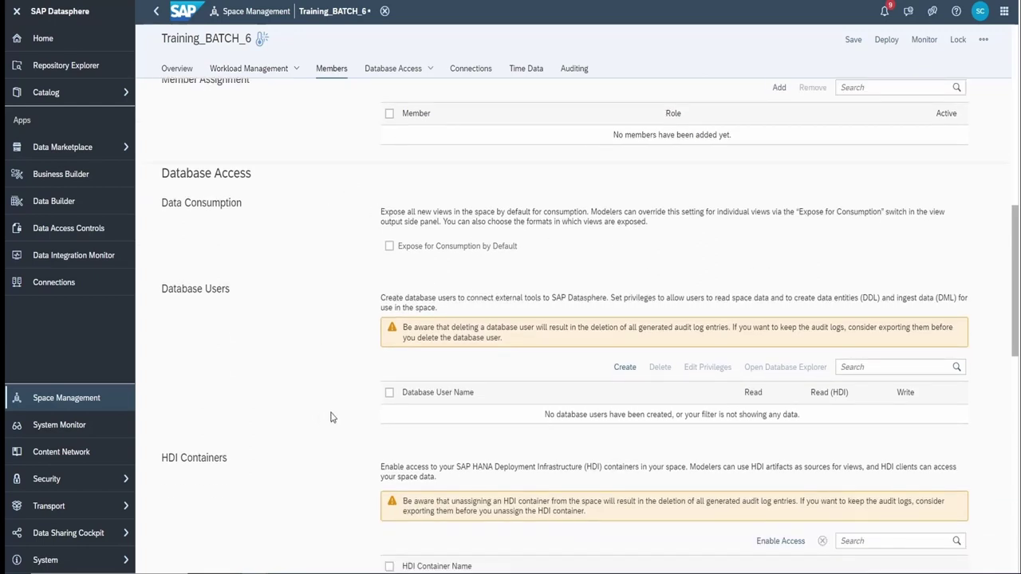
scroll(333, 407, down, 3)
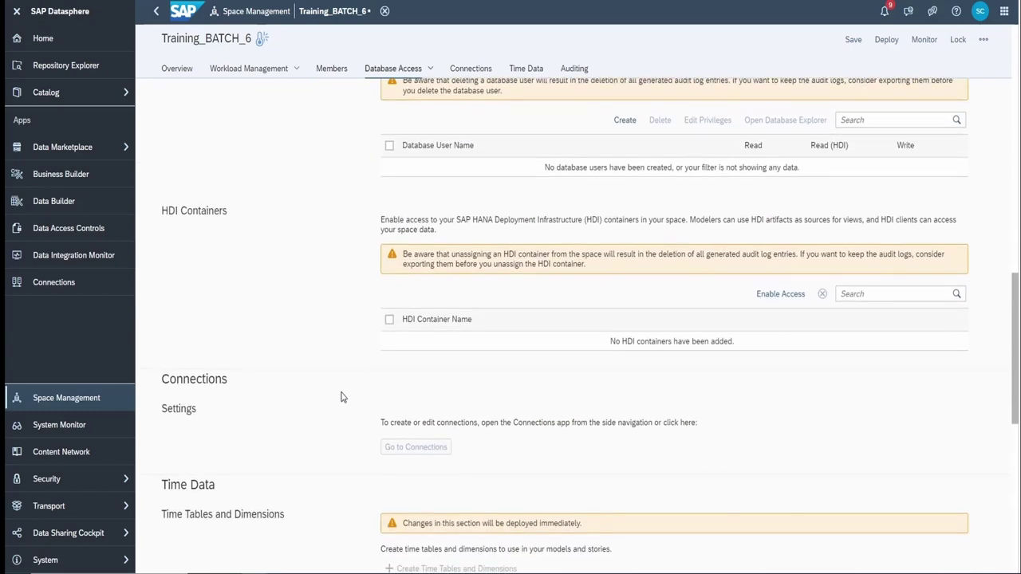
scroll(341, 392, up, 2)
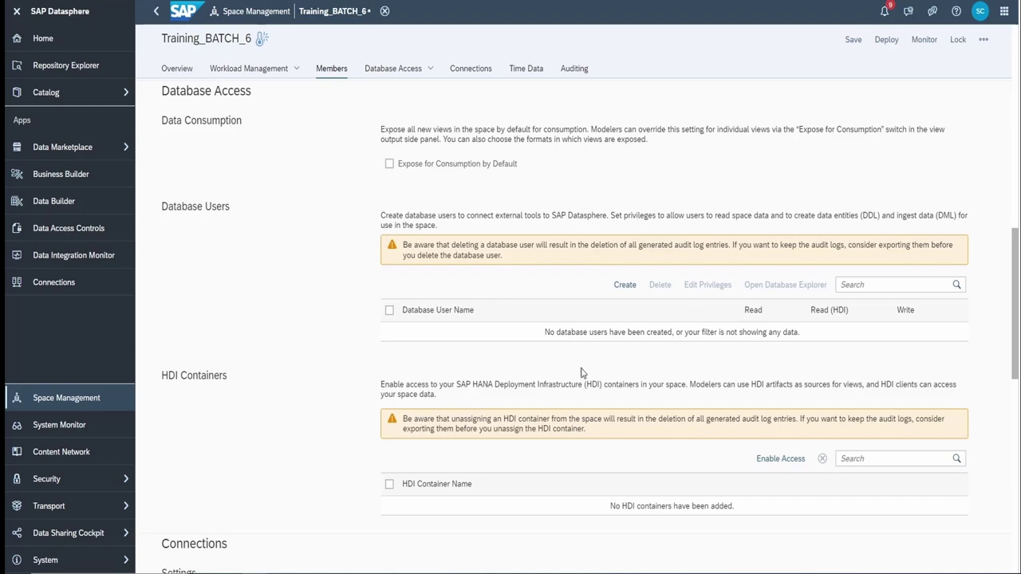
click(627, 288)
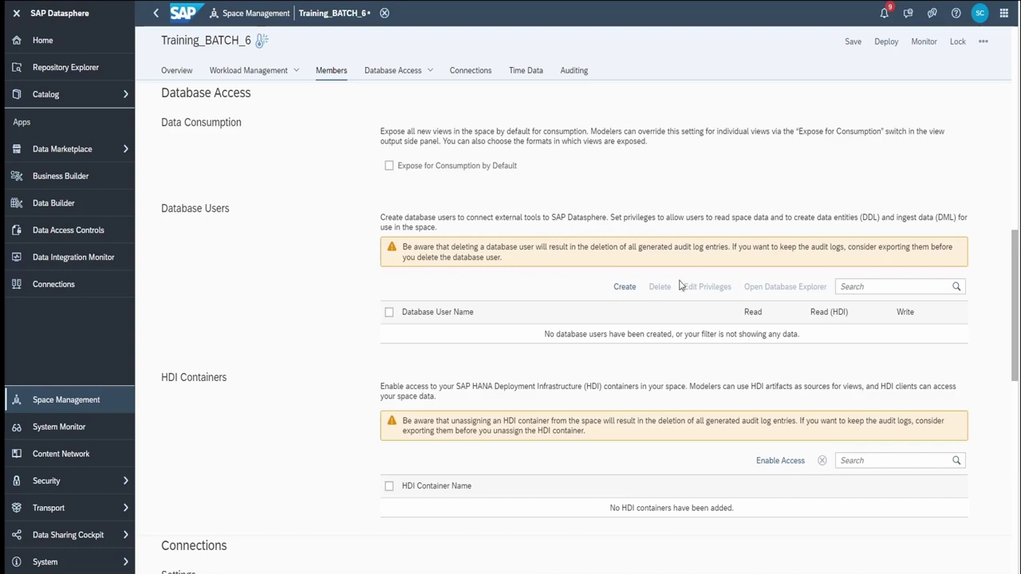
click(624, 286)
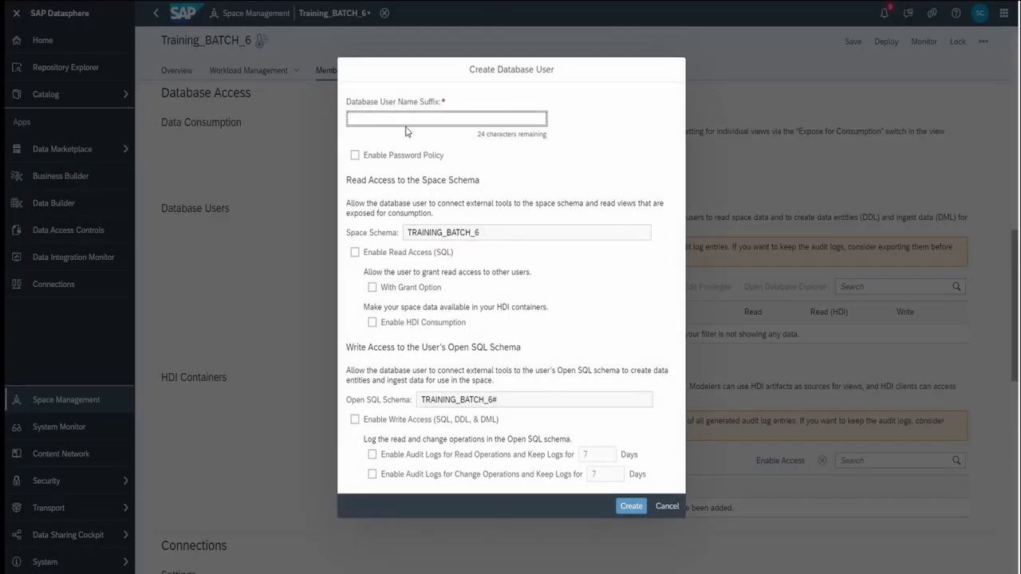
text(TEST_USER6)
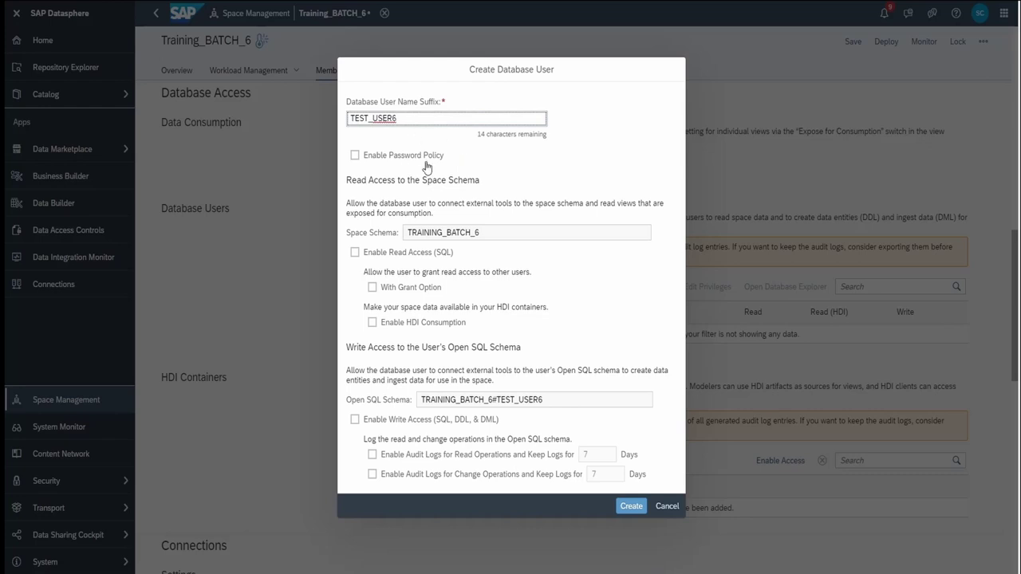
Enable SQL read access with grant option and HDI consumption, accept the required write access, and create the database user
click(354, 253)
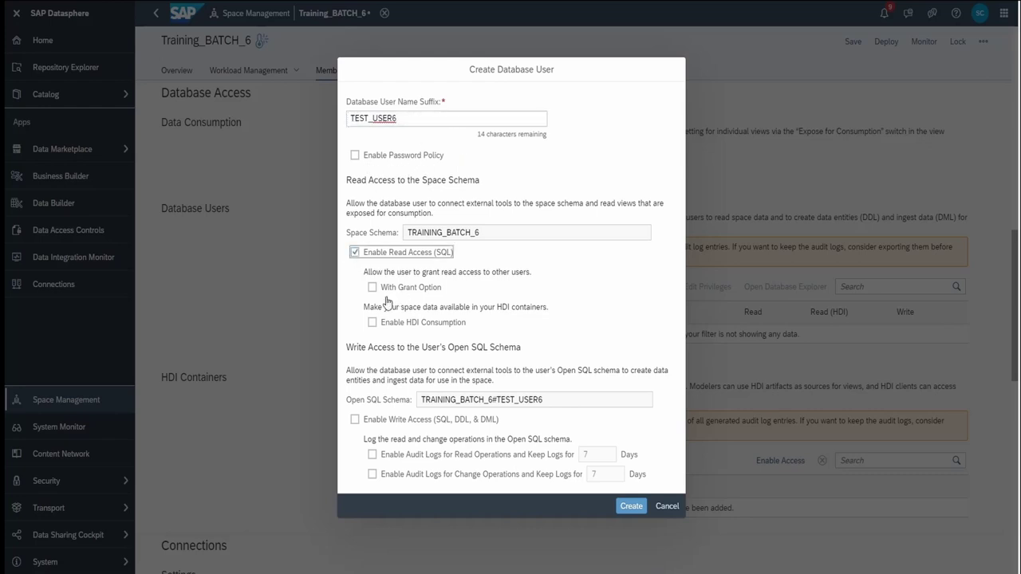
click(372, 287)
click(372, 322)
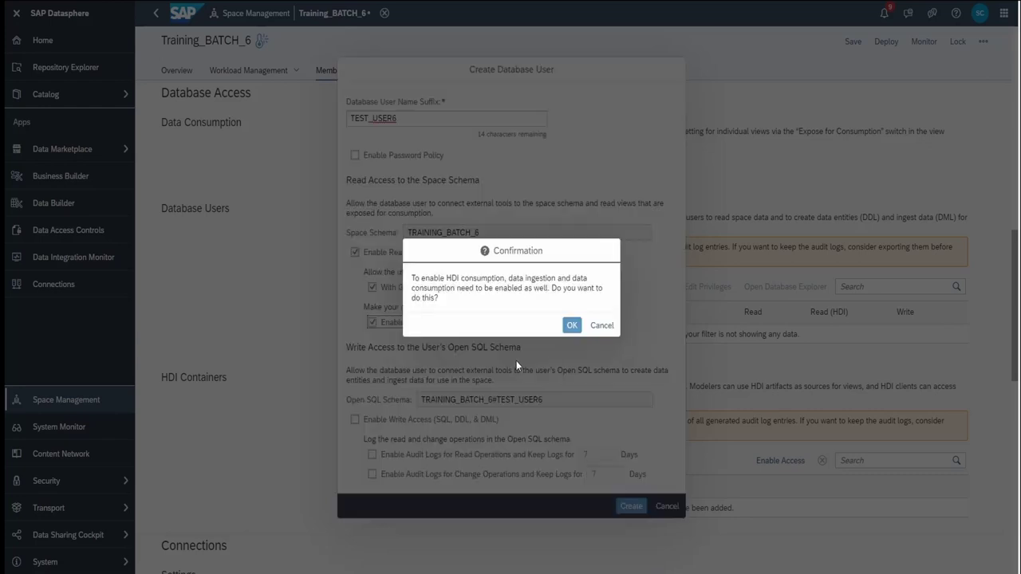
click(571, 324)
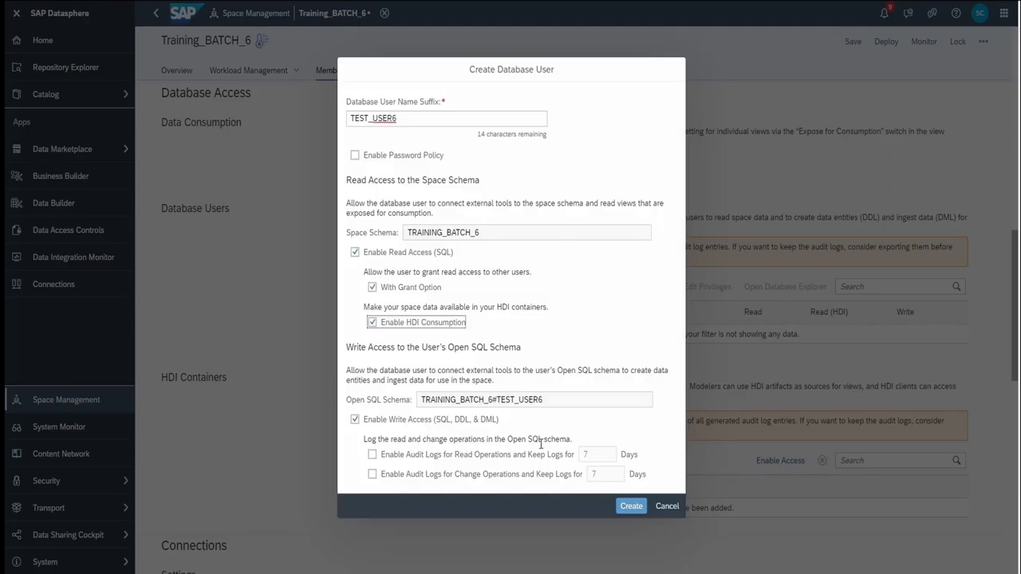
click(631, 505)
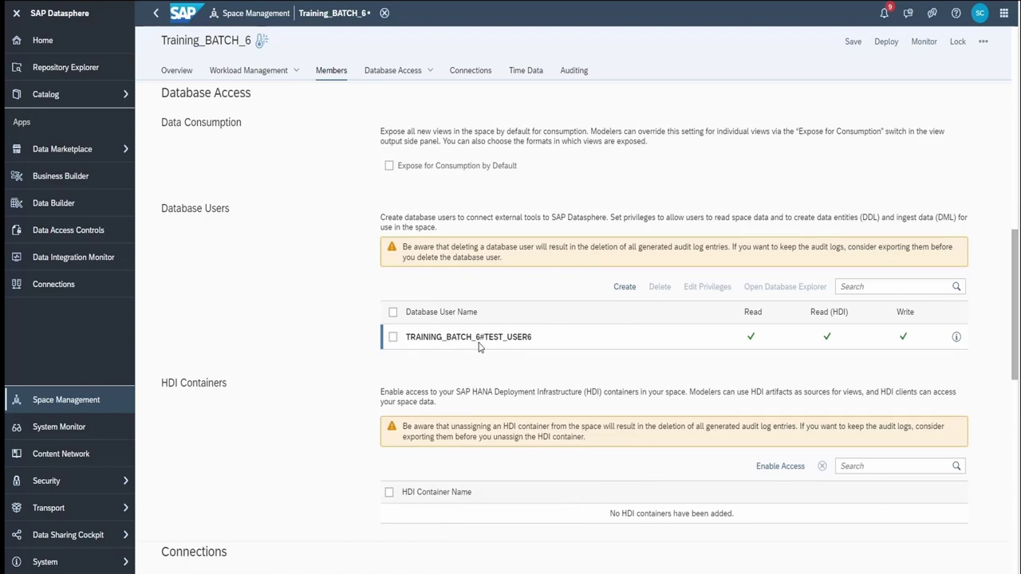
Select the new database user, and save and deploy the space
click(393, 337)
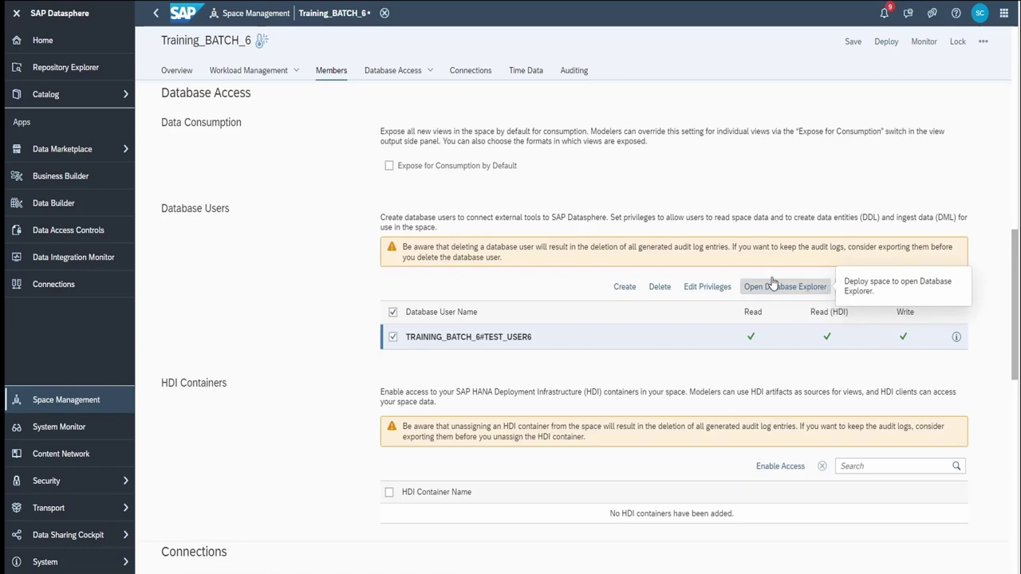
click(852, 43)
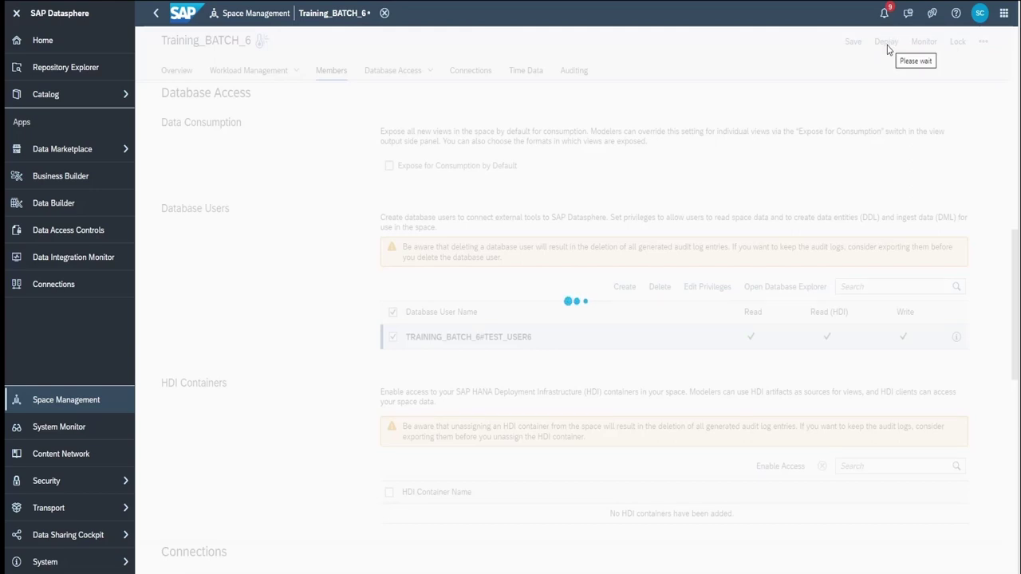
click(885, 41)
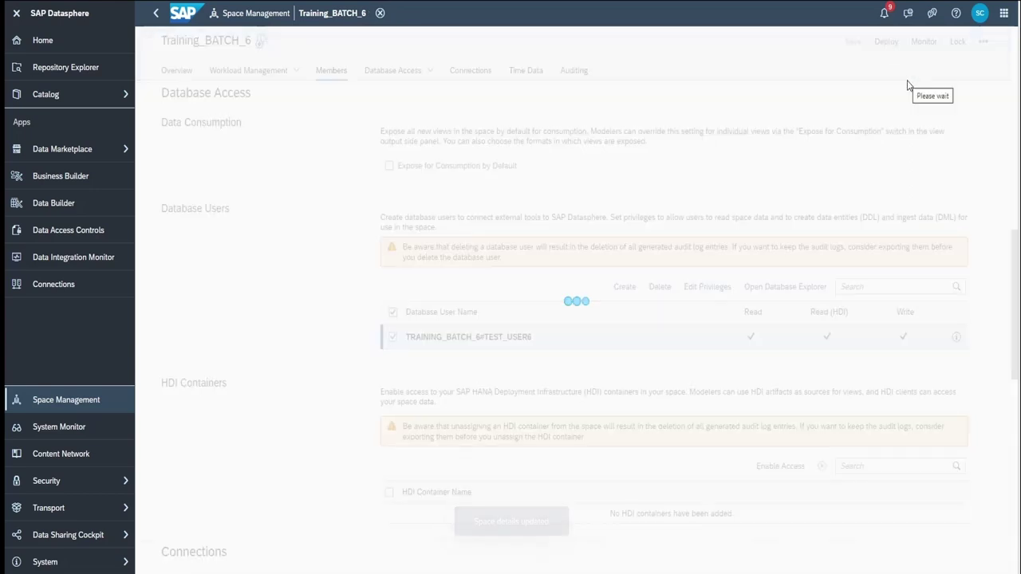
Request a new password for the database user in its details, reveal it and copy it to the clipboard
click(956, 336)
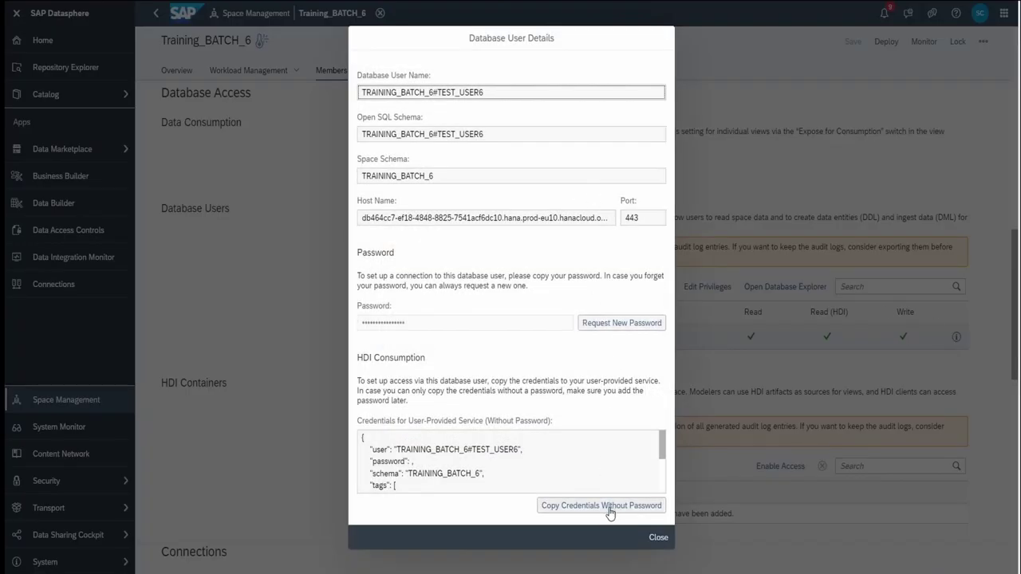
click(638, 327)
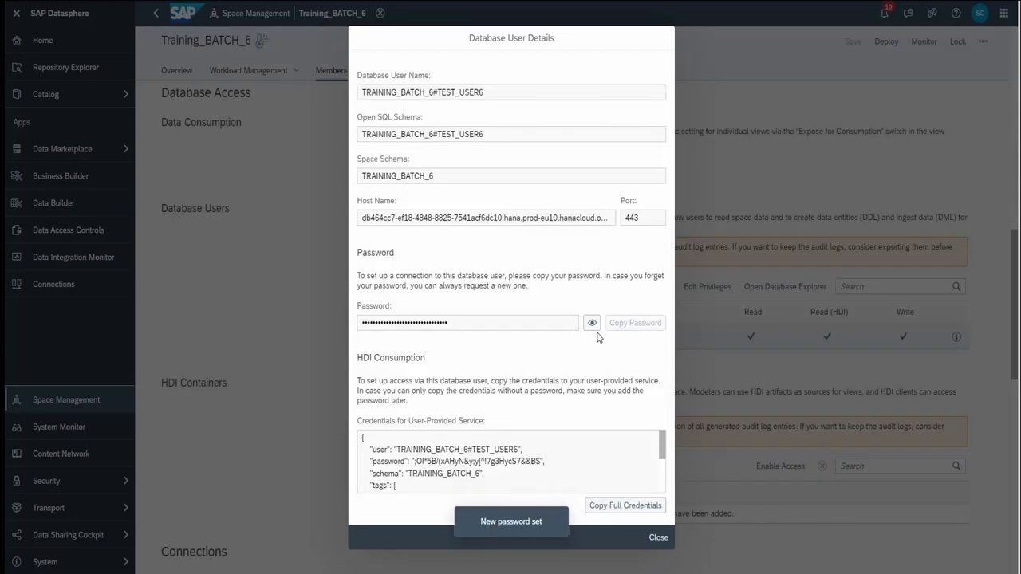
click(592, 322)
click(592, 322)
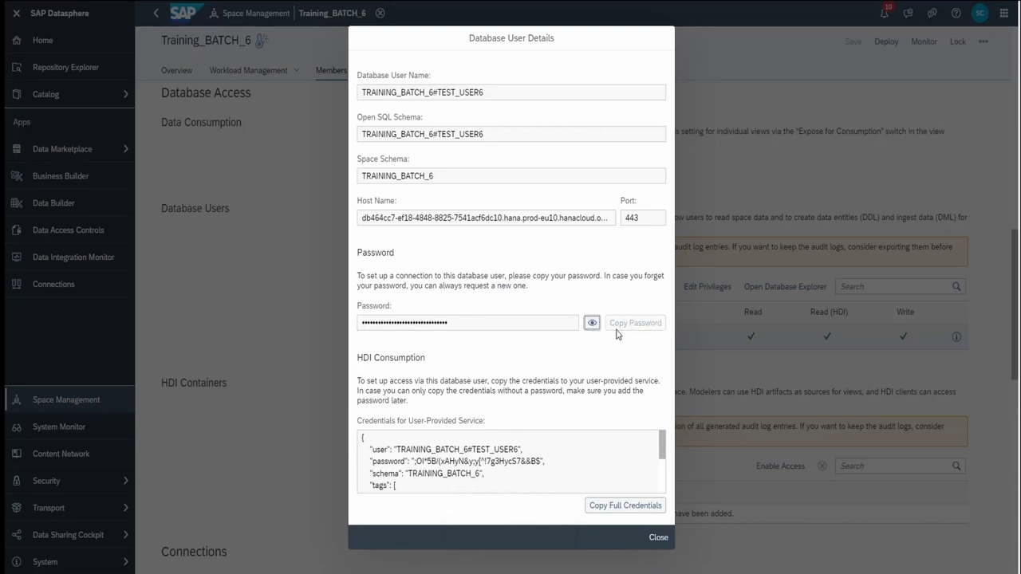
click(592, 324)
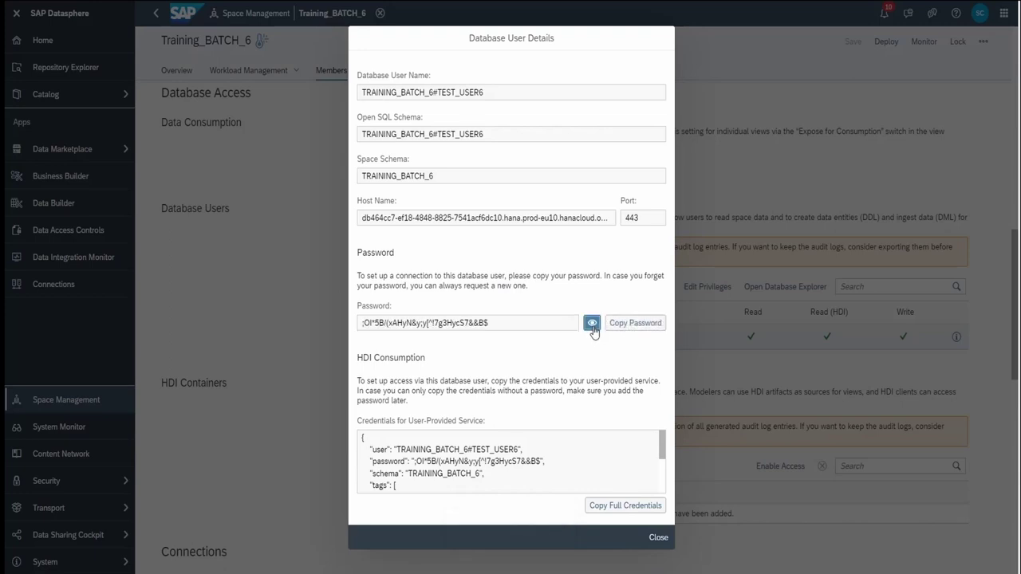
click(635, 323)
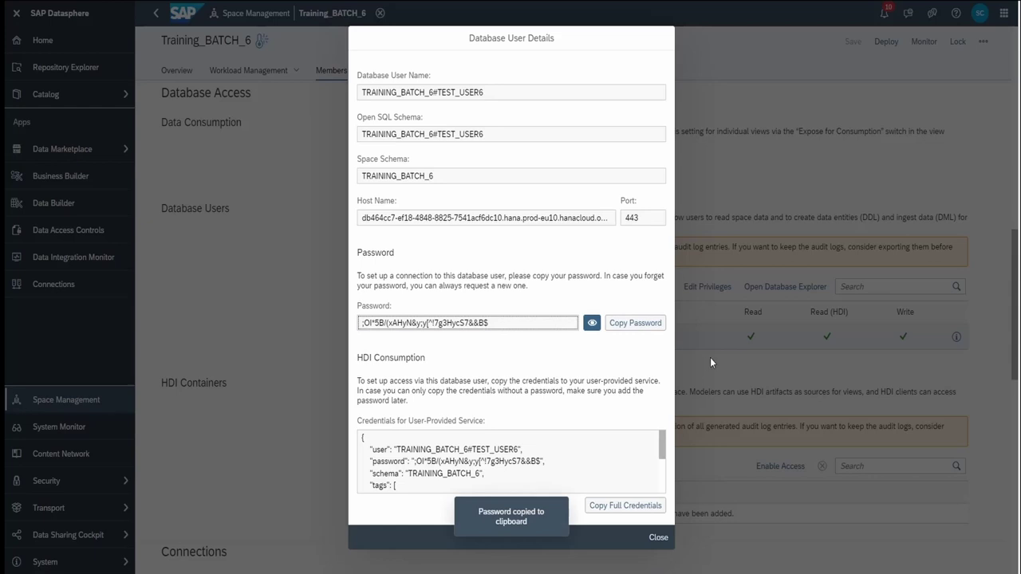
click(658, 536)
Open Database Explorer for the selected database user and log on with the saved SAP account, entering the account password
click(784, 287)
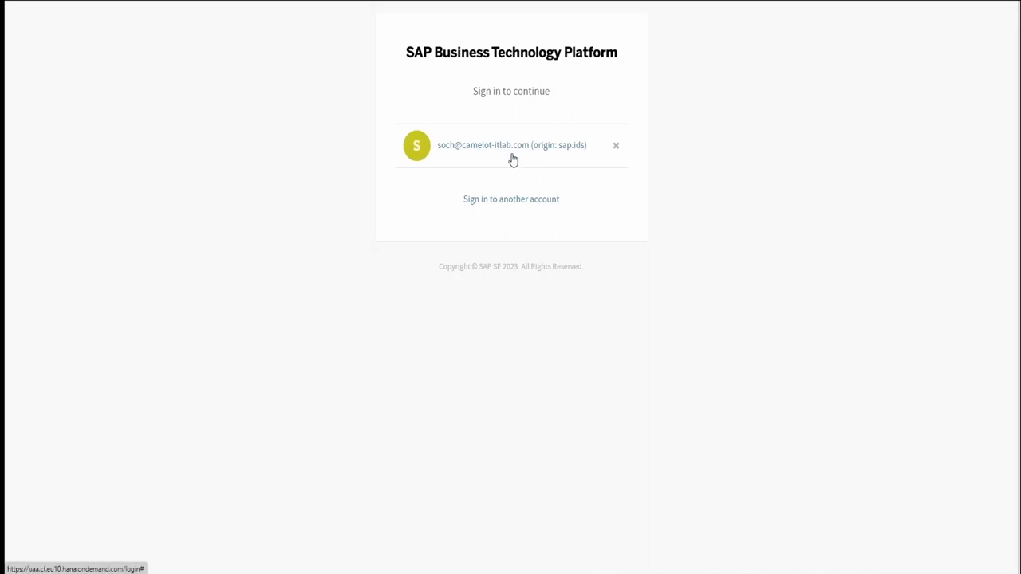
click(510, 145)
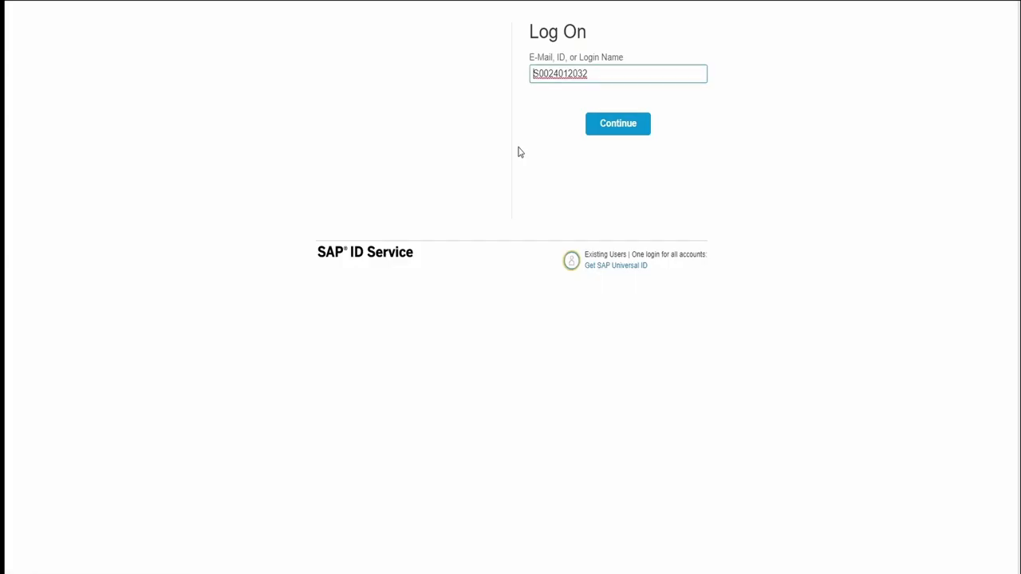
click(618, 132)
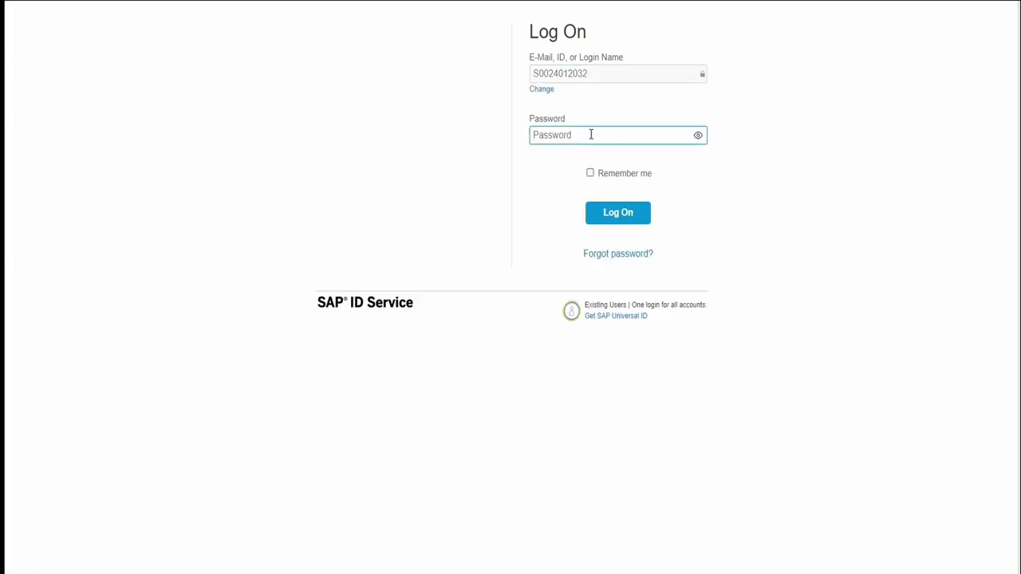
text(•)
key(Return)
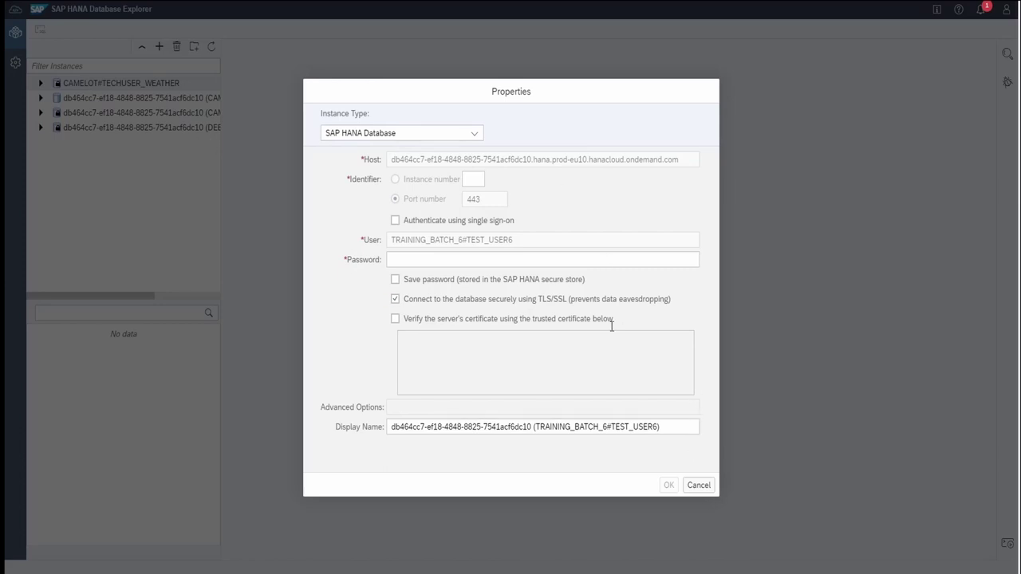
Enter the copied database user password in the connection properties and connect to the SAP HANA database
click(411, 260)
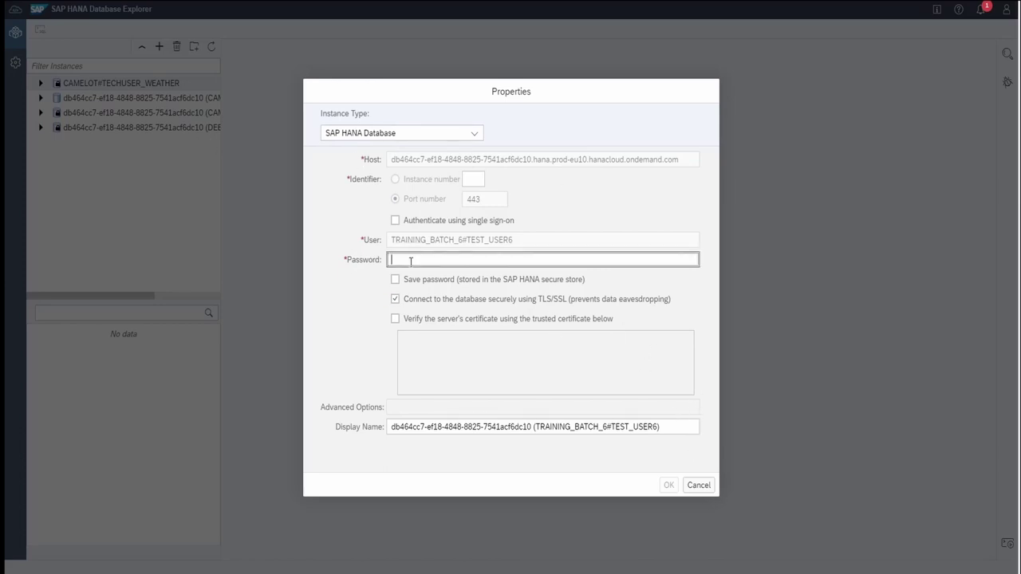
key(ctrl+v)
click(668, 485)
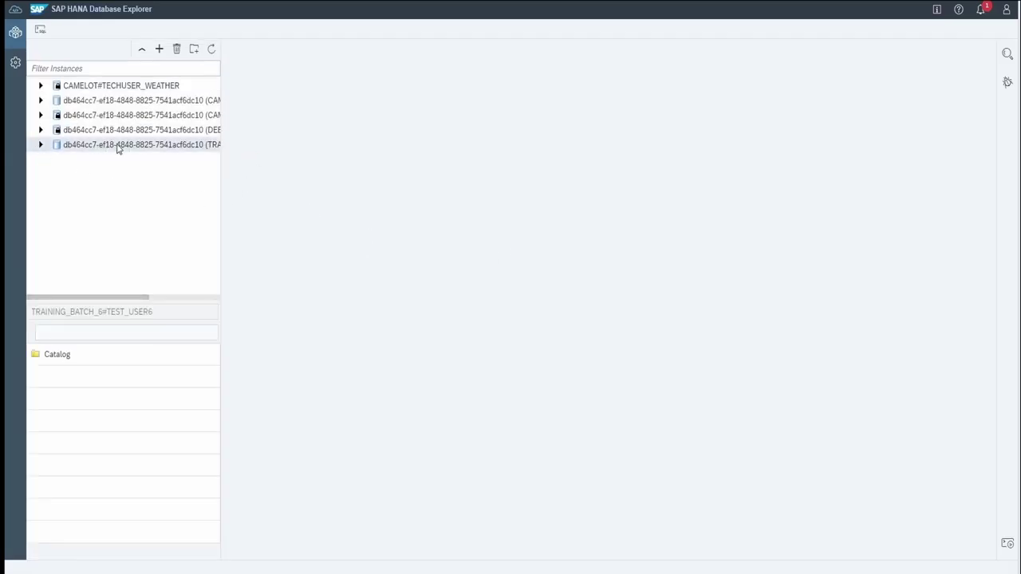
Expand the TRAINING_BATCH_6#TEST_USER6 instance's catalog, list its tables, and open an SQL console from the Tables node
click(40, 145)
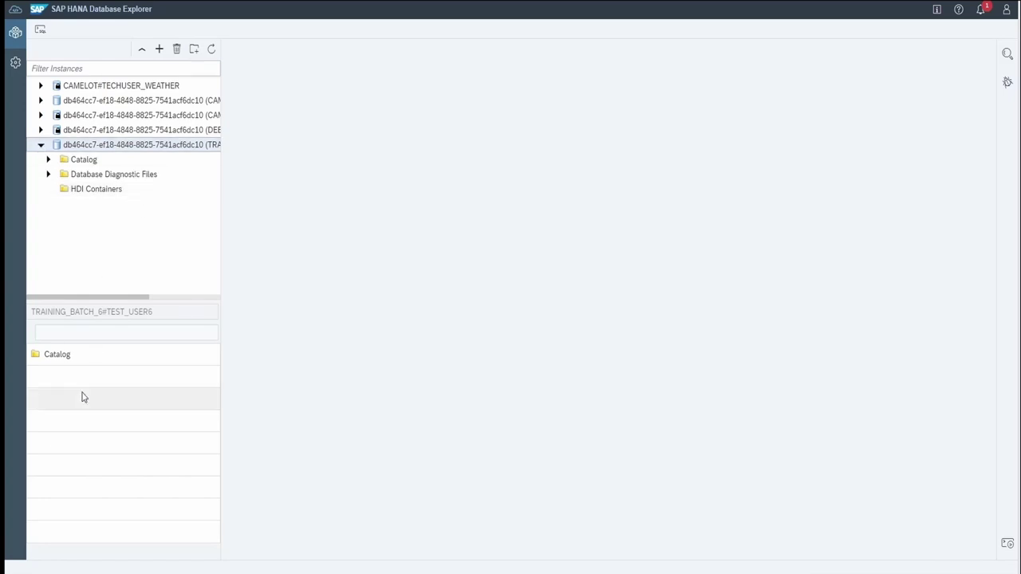
click(47, 161)
drag(221, 159, 221, 216)
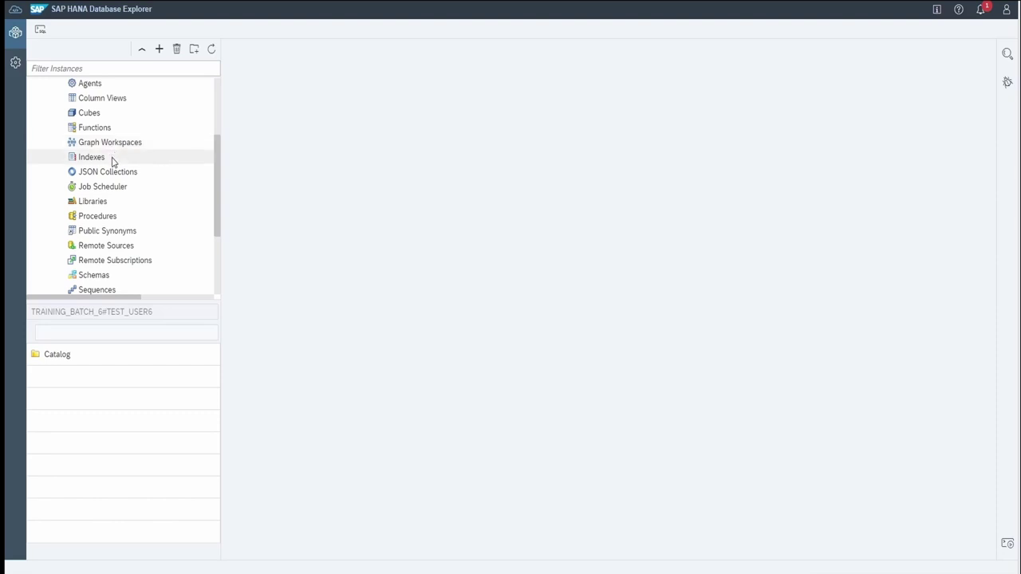
scroll(125, 231, down, 2)
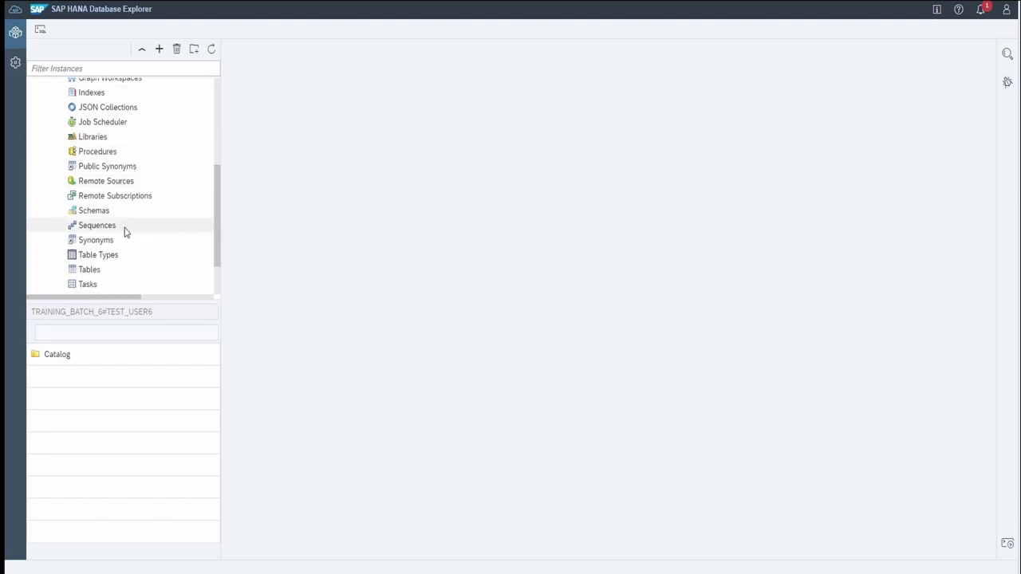
click(111, 272)
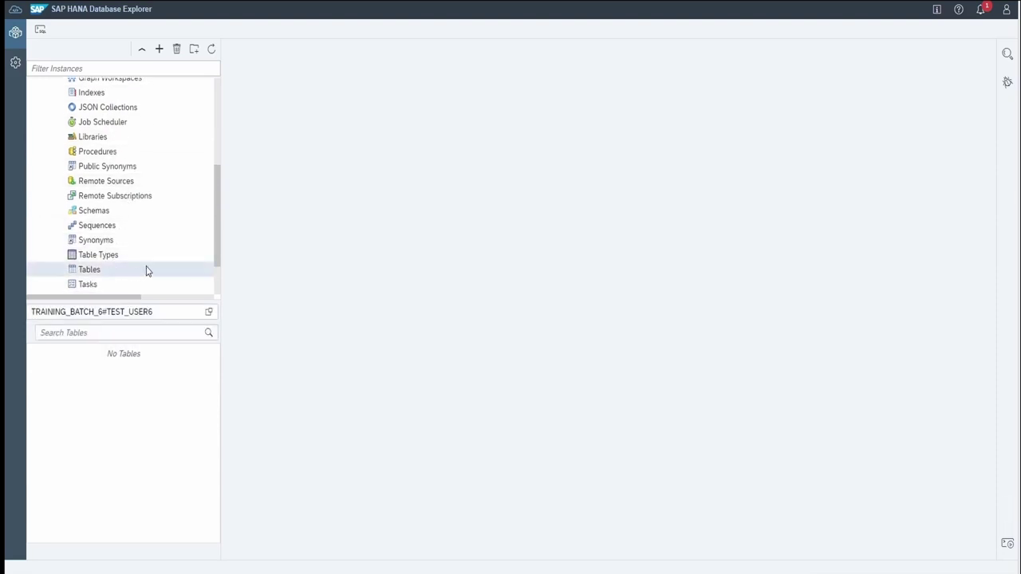
scroll(155, 254, down, 2)
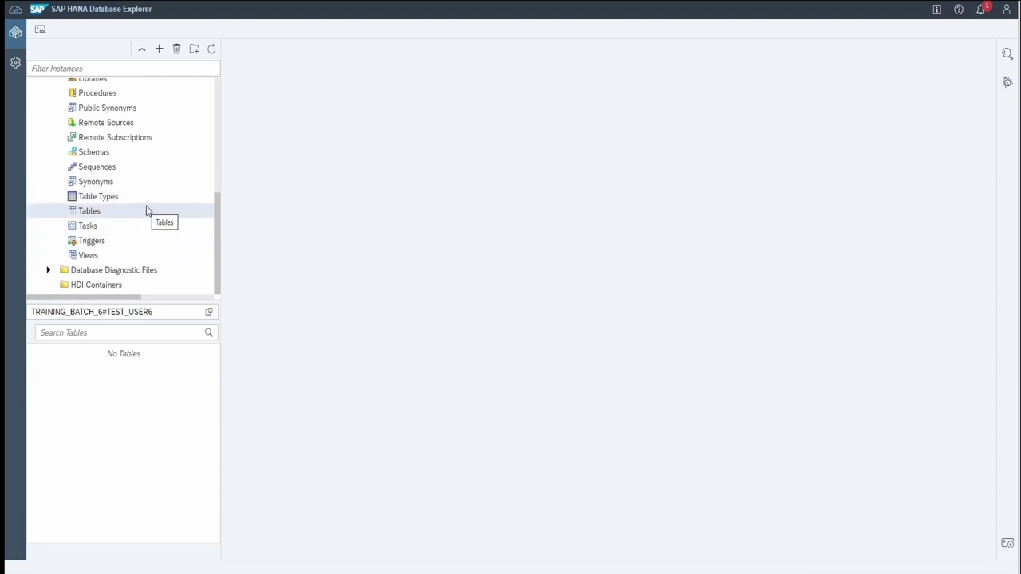
right_click(139, 215)
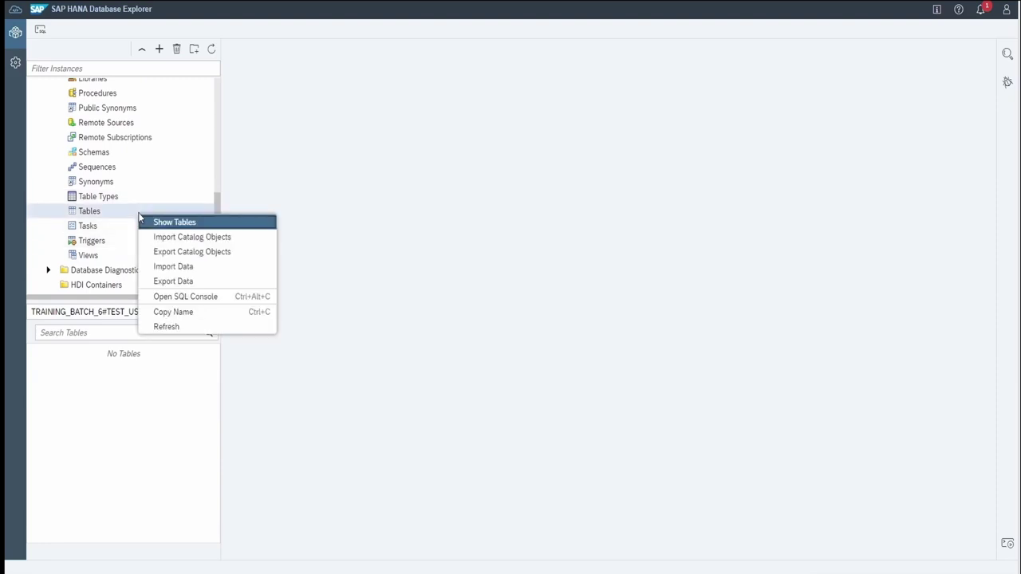
click(211, 300)
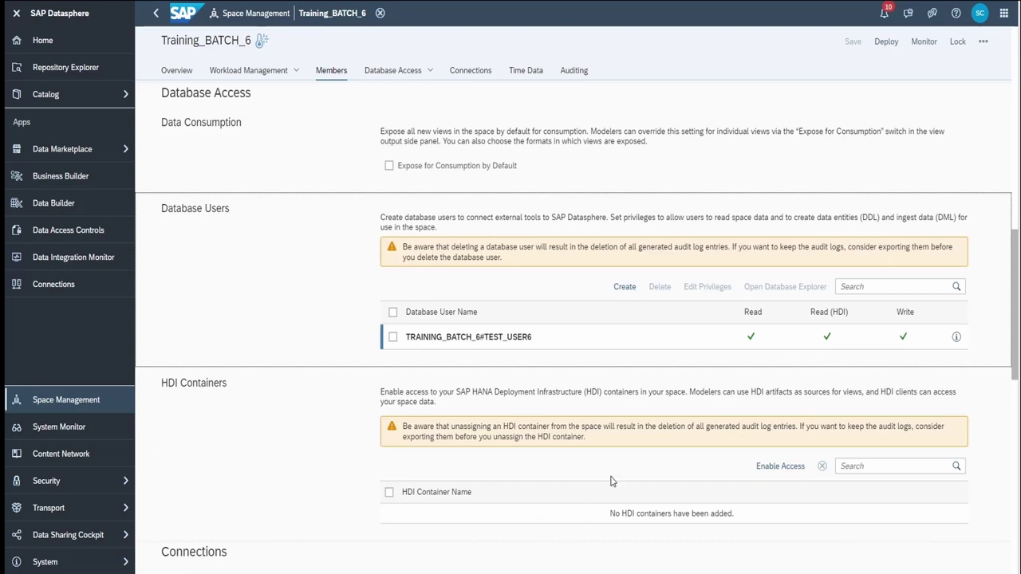
Back in SAP Datasphere, find a user by user ID, add them as a member of Training_BATCH_6, and save and deploy the space
scroll(744, 440, down, 3)
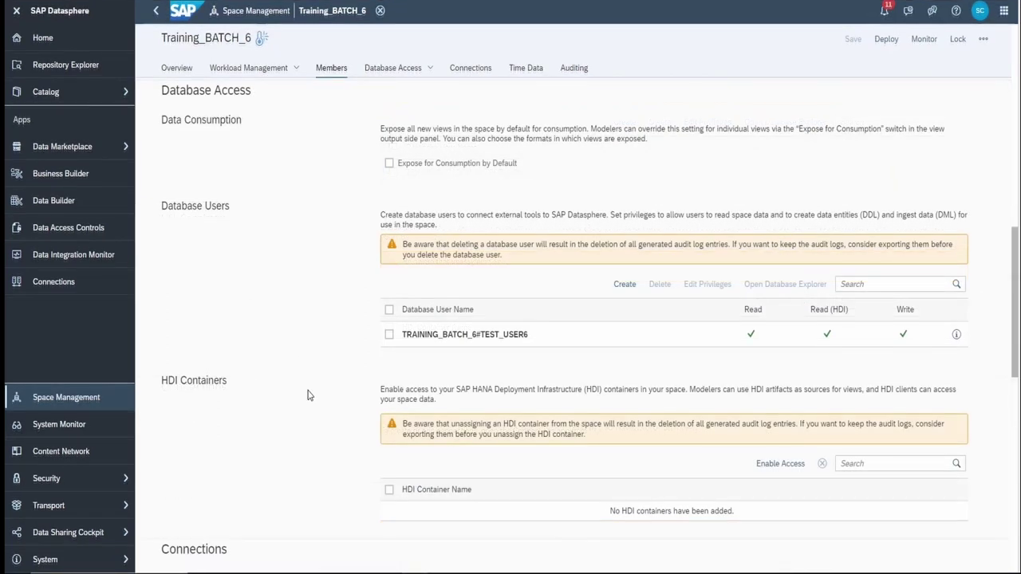
scroll(307, 397, down, 5)
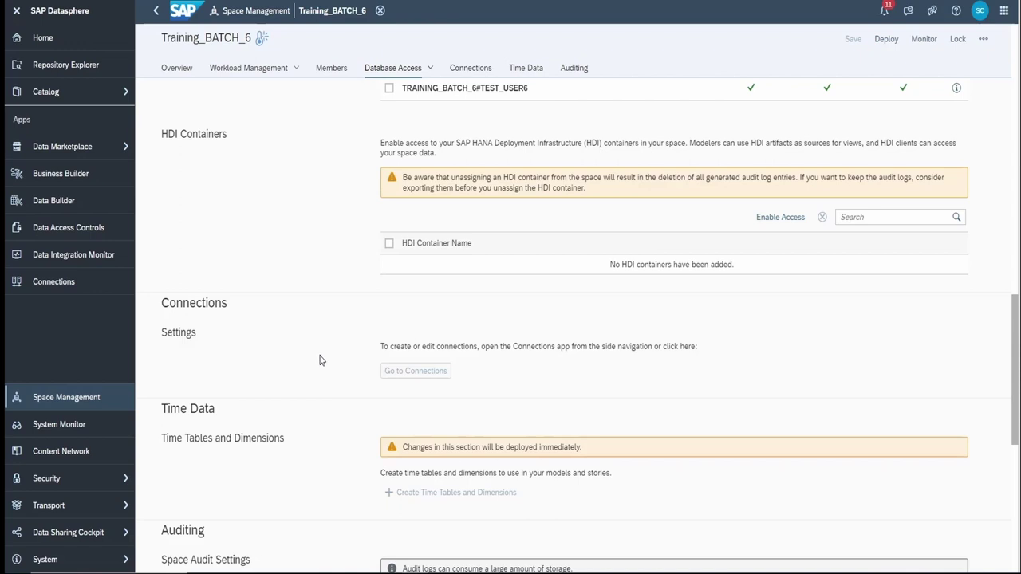
scroll(319, 361, up, 6)
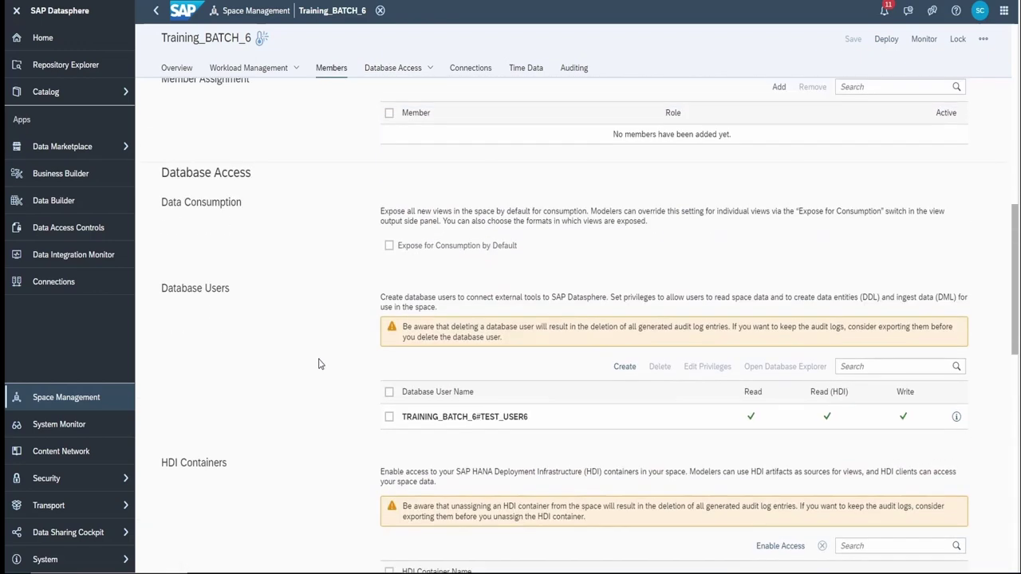
scroll(311, 430, down, 4)
scroll(321, 426, up, 7)
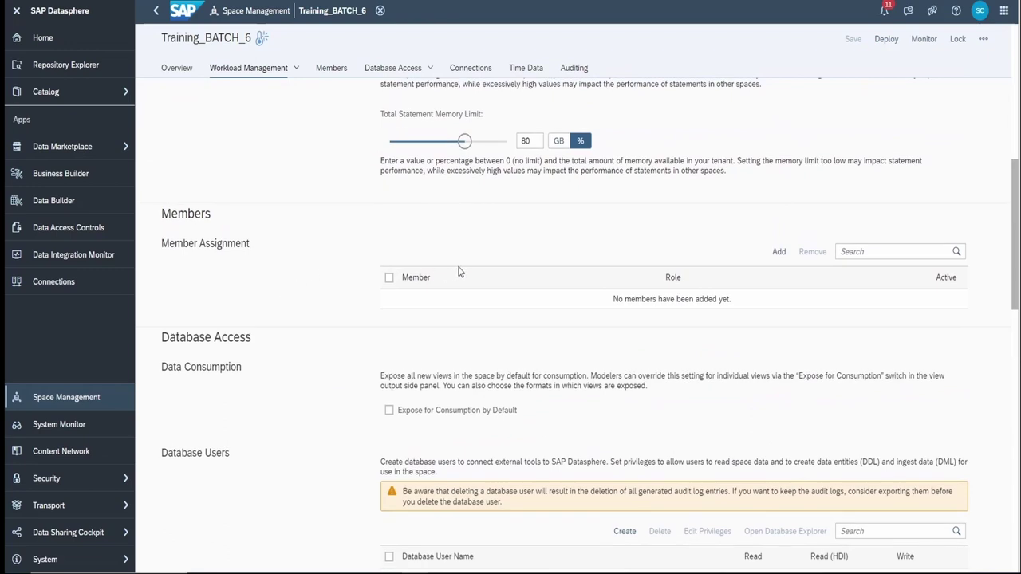
click(781, 257)
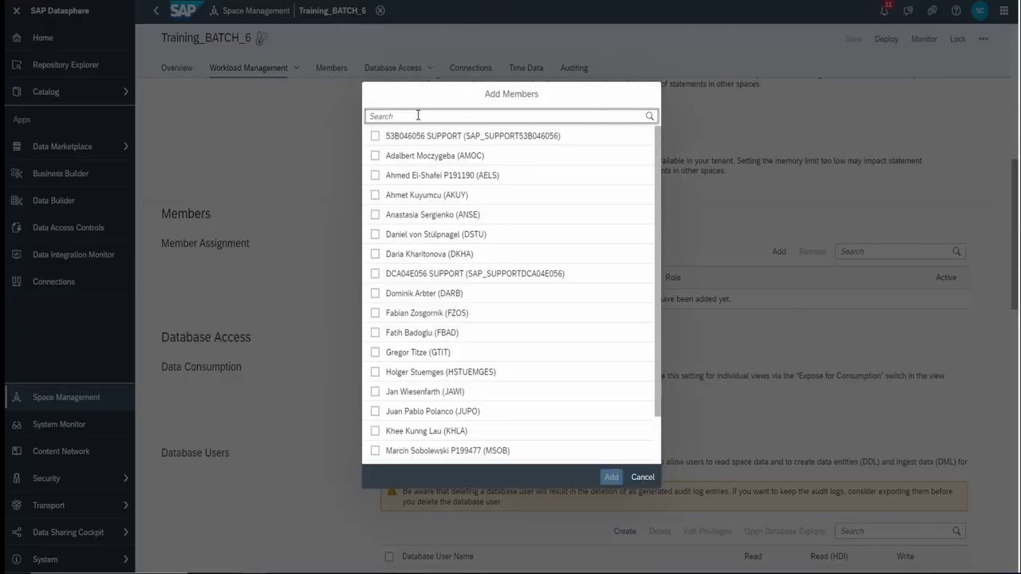
text(SOCH)
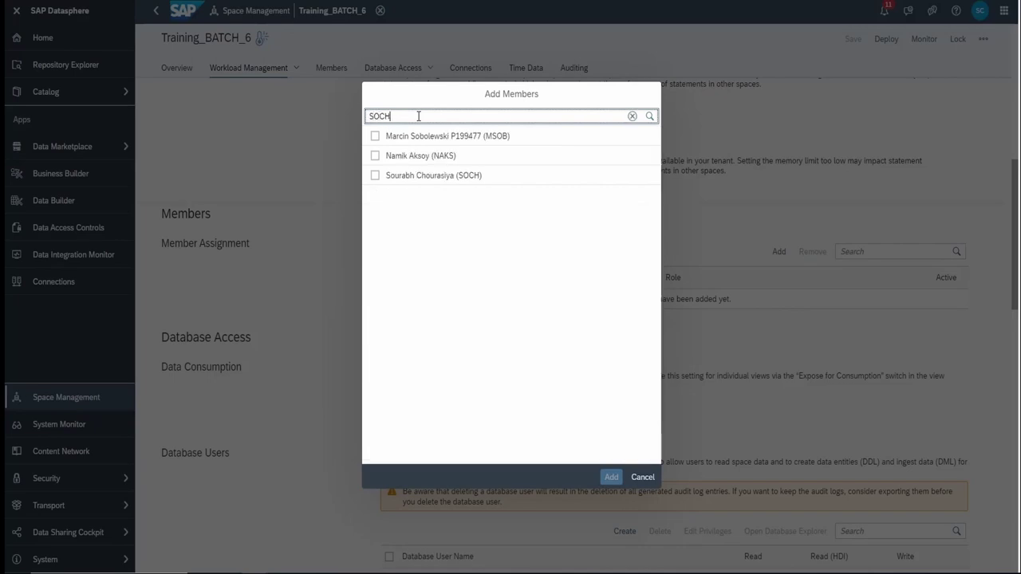
click(375, 136)
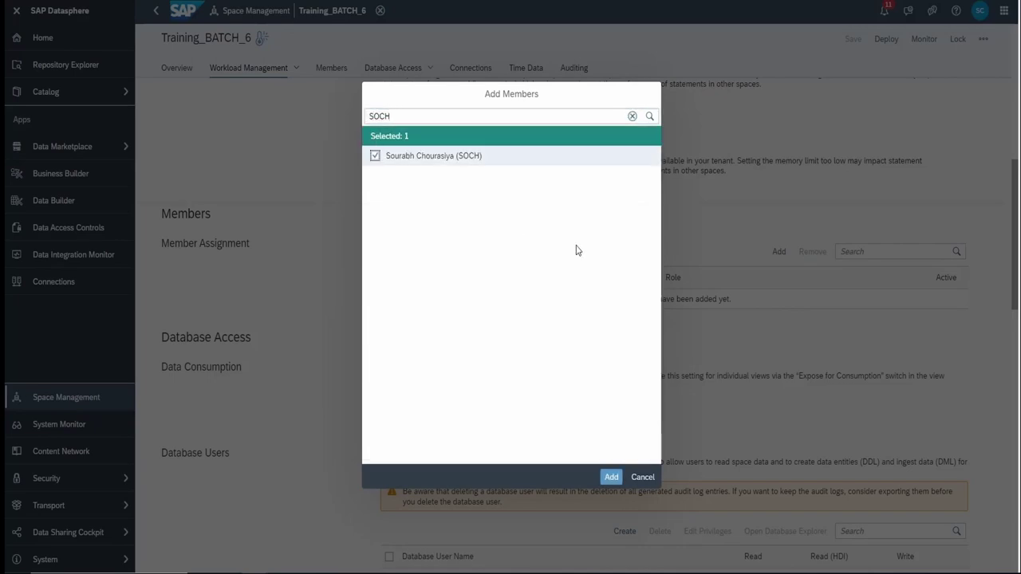
click(611, 477)
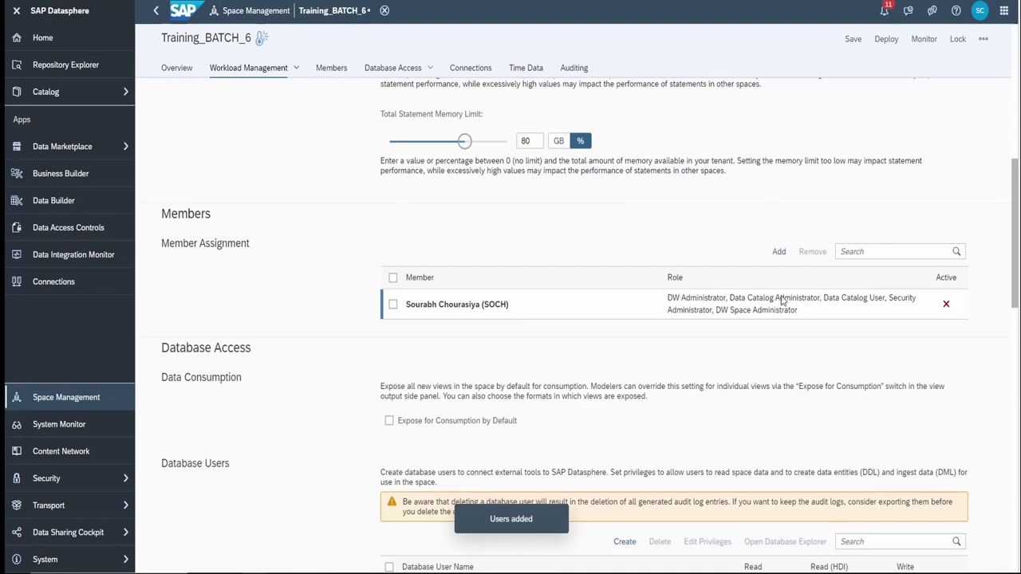
click(852, 41)
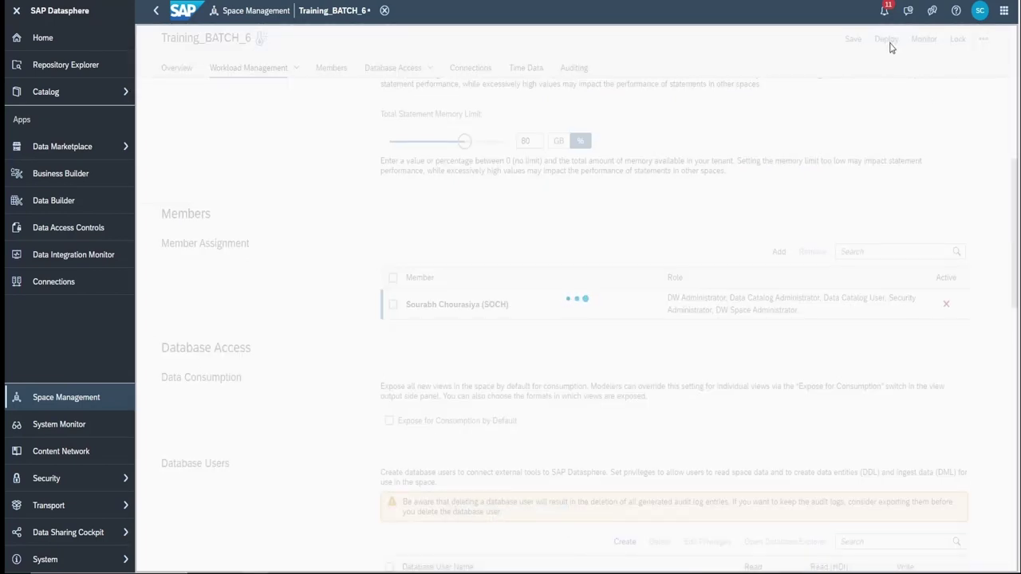
click(886, 39)
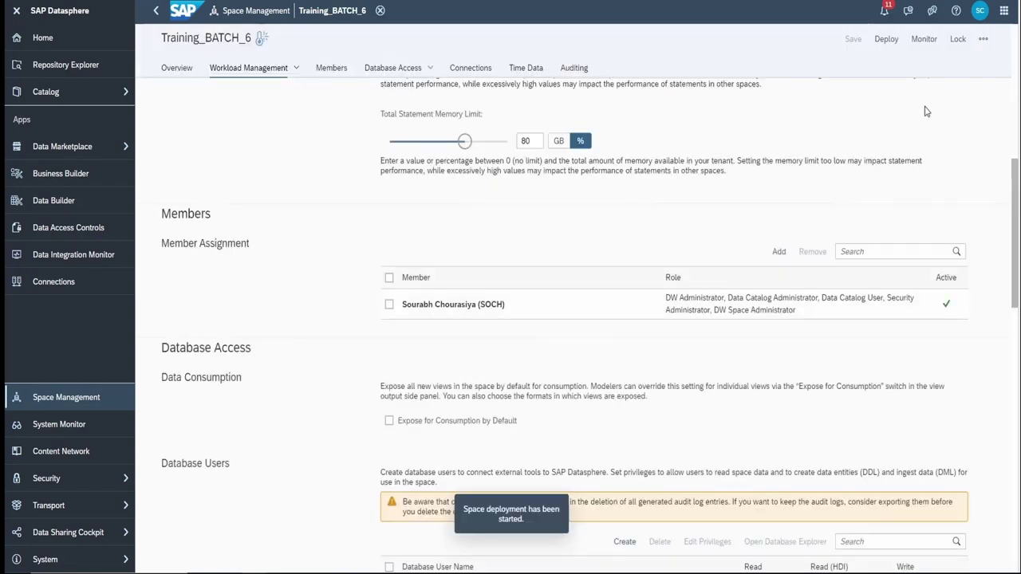
Go to the space's connections, examine the connection types and the features of SAP S/4HANA On-Premise, and leave without creating a connection
scroll(935, 184, down, 5)
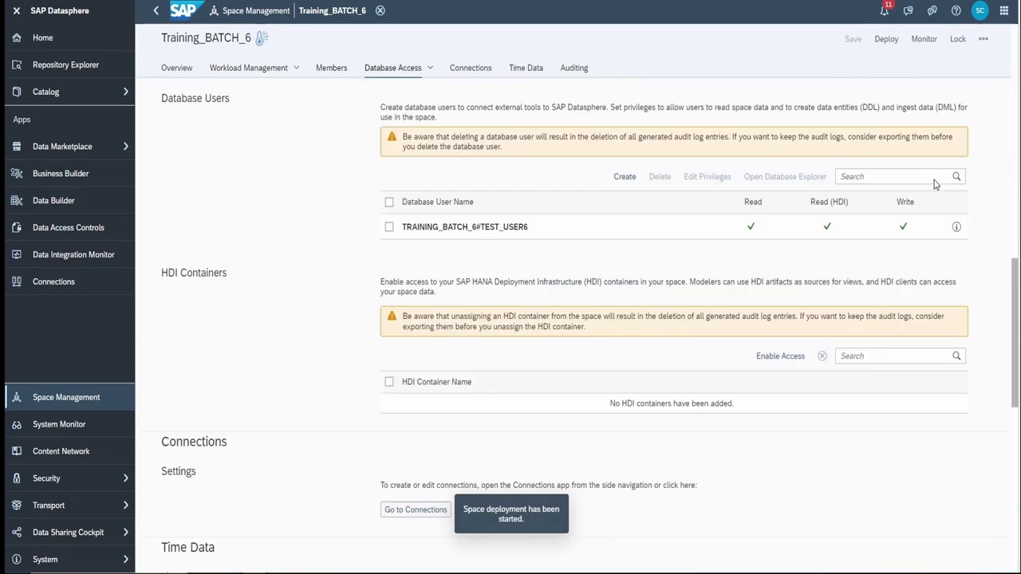
scroll(864, 216, down, 2)
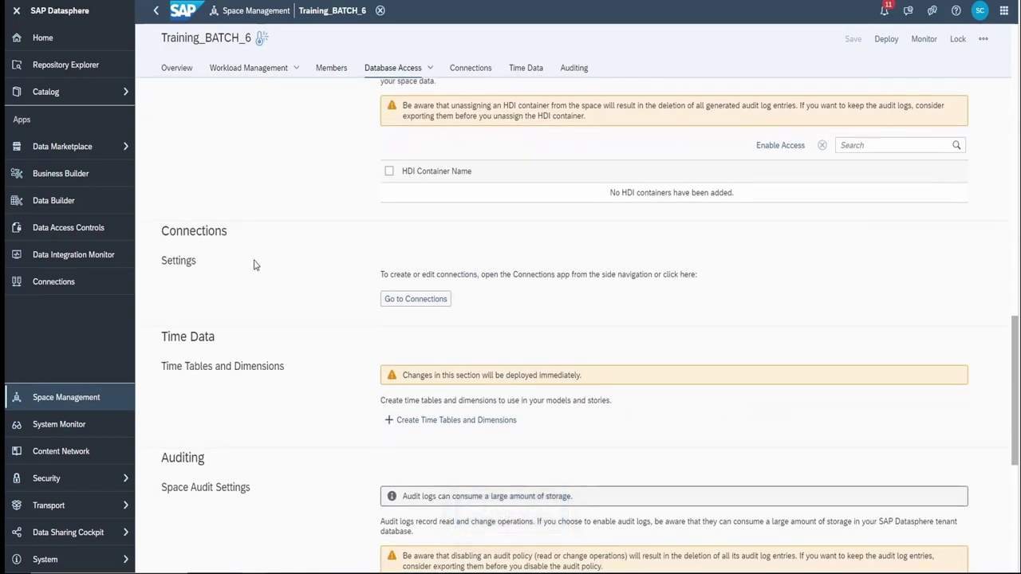
click(421, 299)
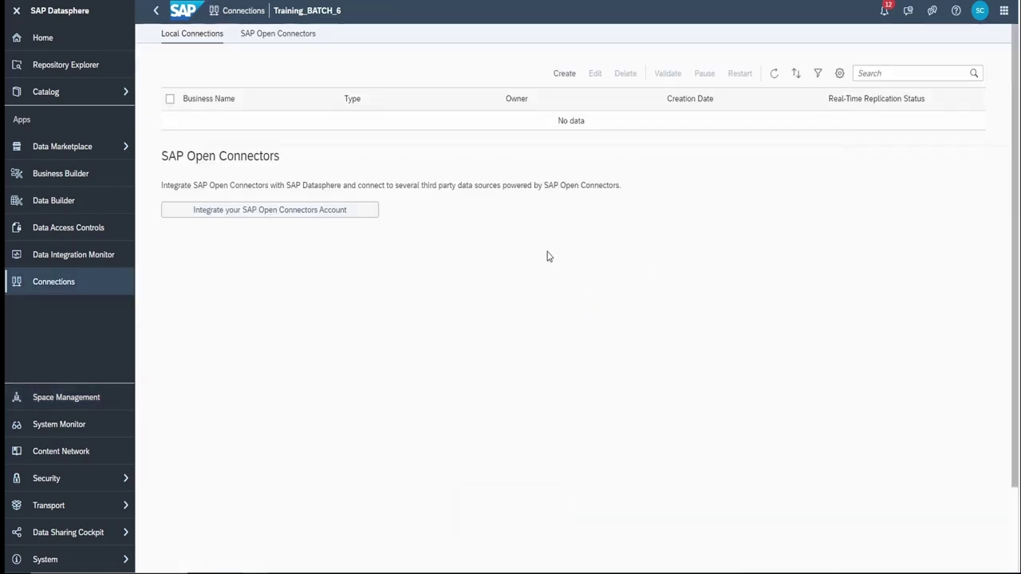
click(564, 74)
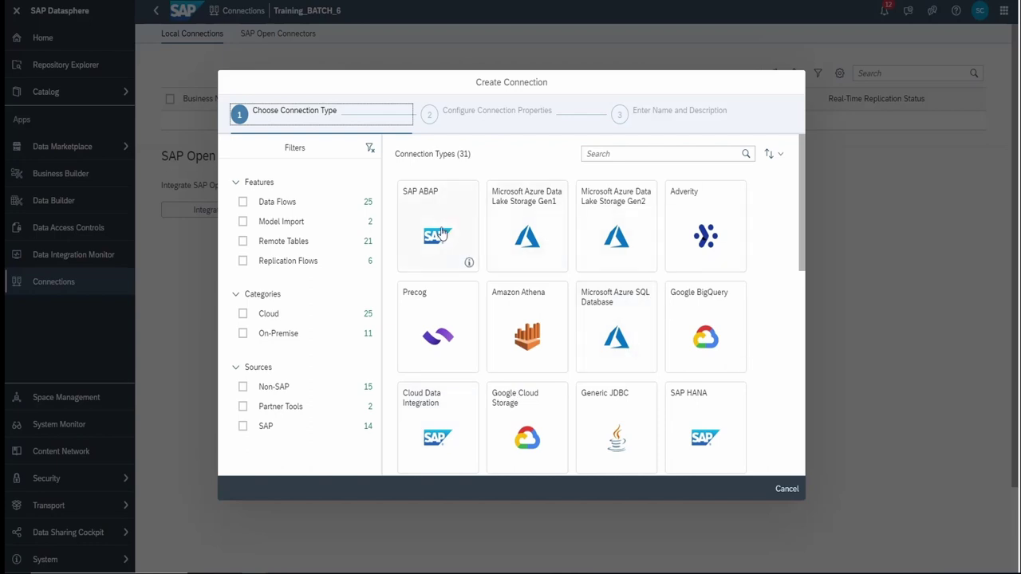
scroll(705, 255, down, 3)
scroll(699, 317, down, 5)
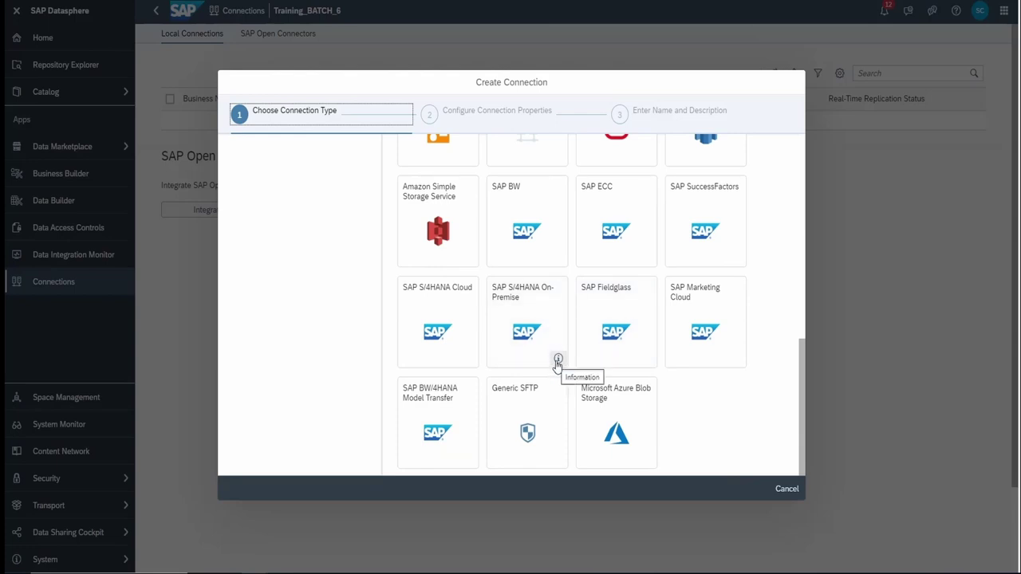
click(558, 361)
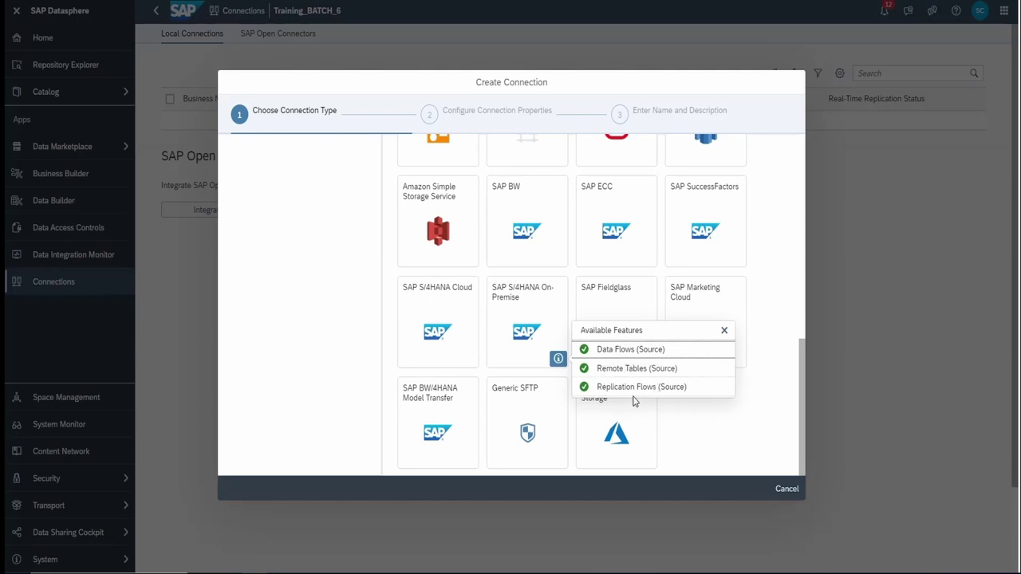
click(788, 491)
click(598, 315)
click(787, 489)
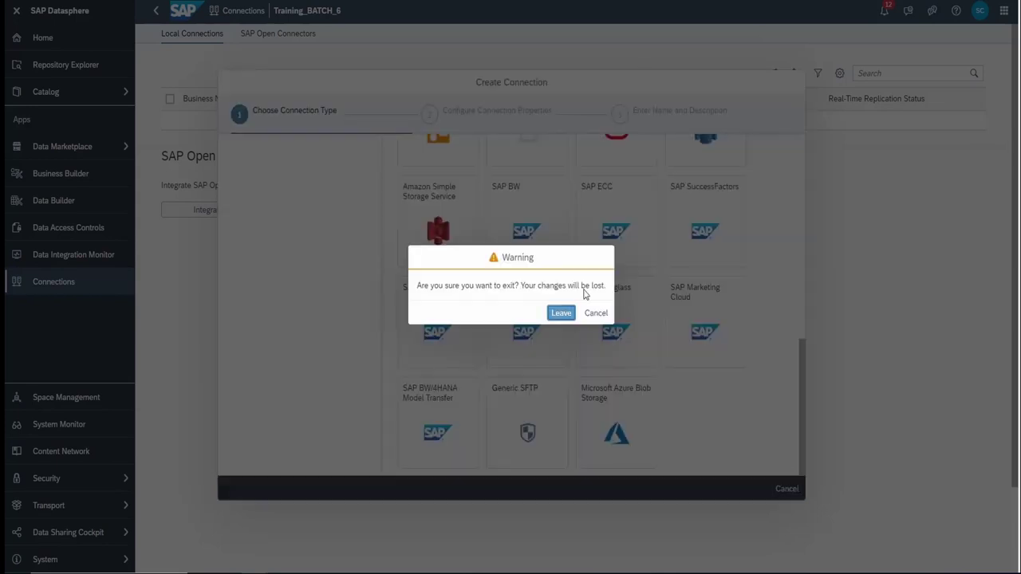
click(561, 312)
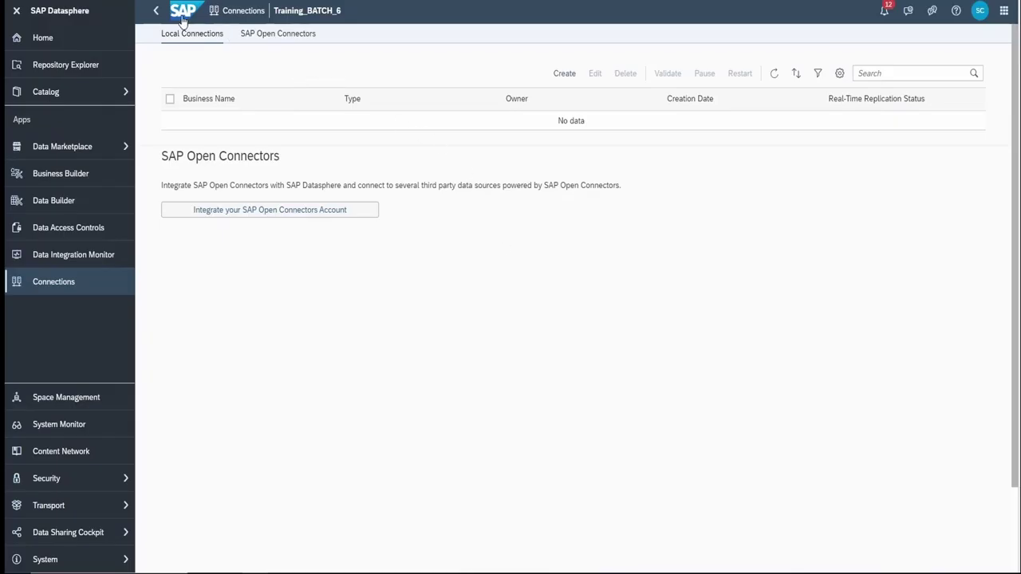
Return to the space's Time Data section, review the settings for creating time tables and dimensions, and leave without creating them
click(156, 11)
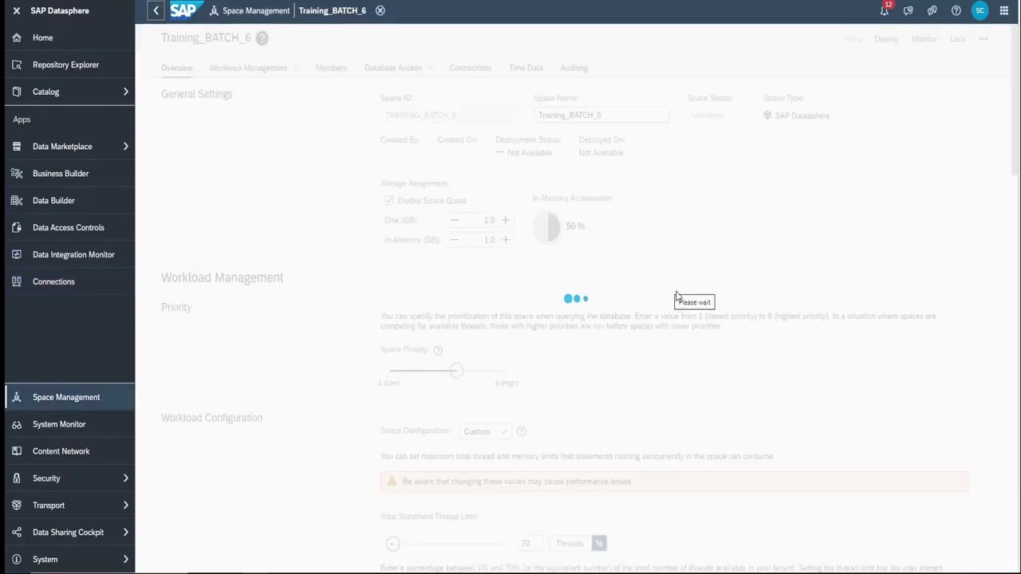
scroll(752, 313, down, 5)
scroll(752, 314, down, 7)
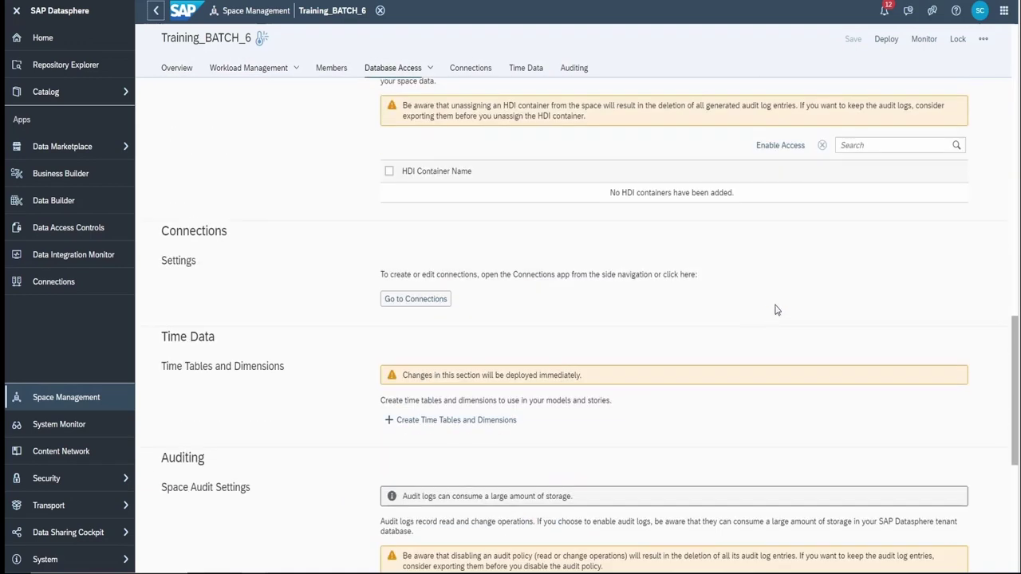
scroll(775, 309, down, 1)
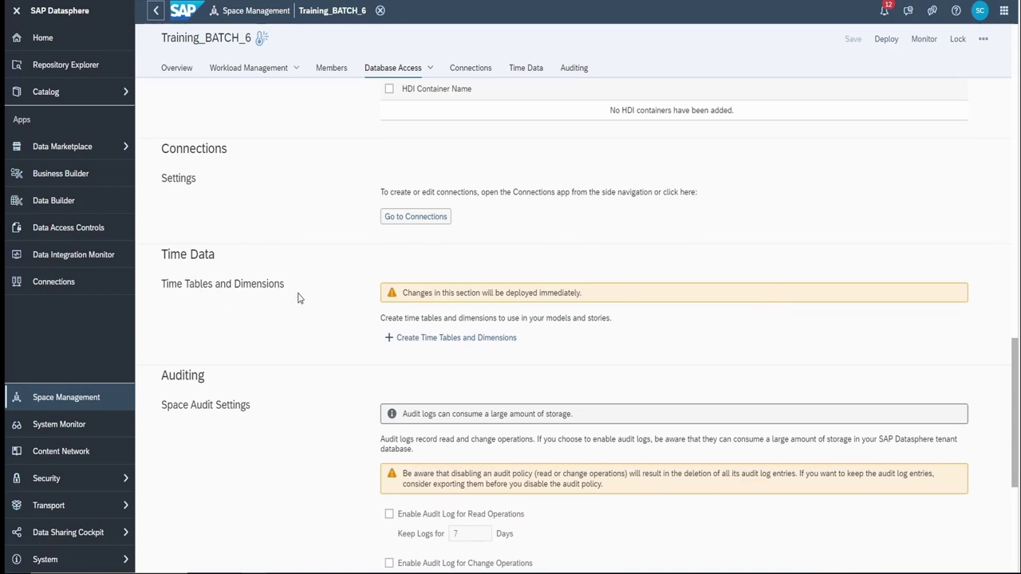
click(448, 338)
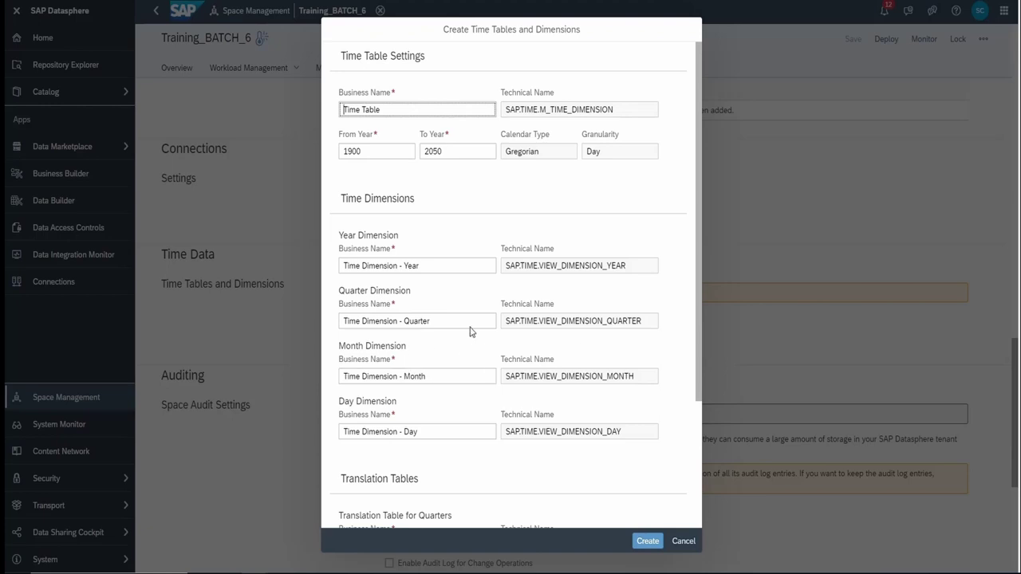
scroll(599, 359, down, 1)
scroll(602, 367, down, 3)
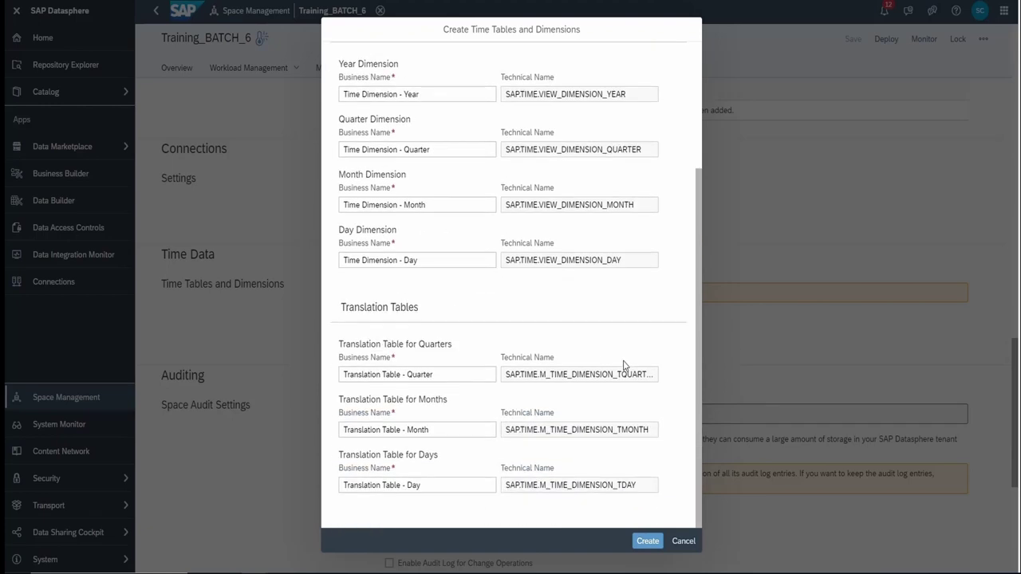
click(684, 542)
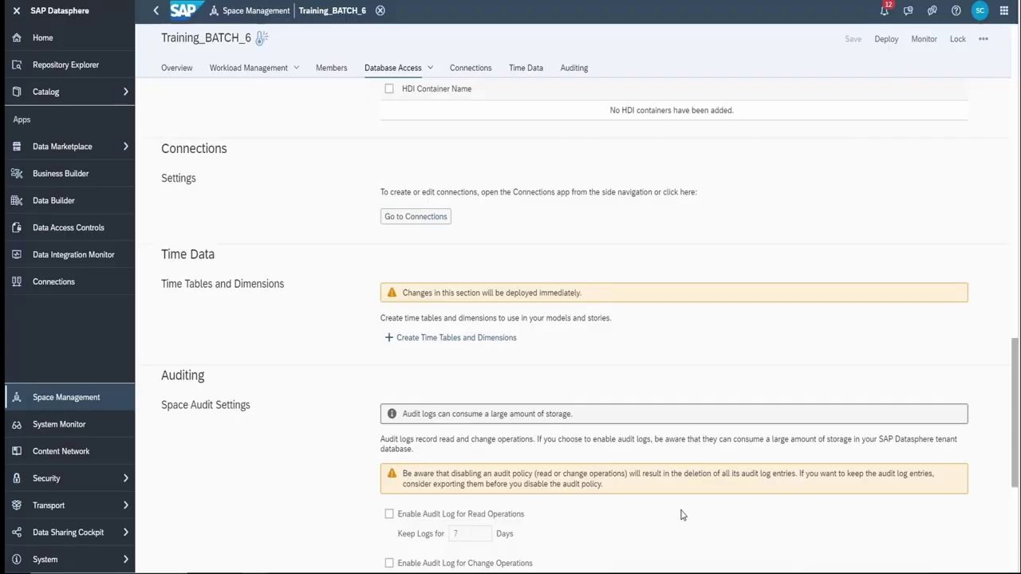
Try enabling the space's audit log for read operations, check its retention setting, and disable the audit log again
scroll(721, 343, down, 1)
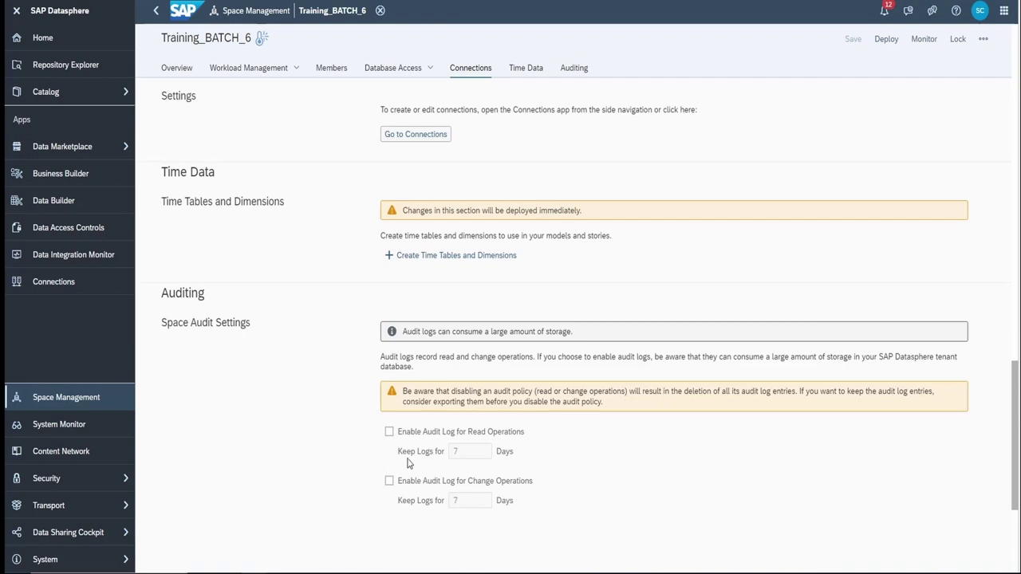
click(389, 432)
click(480, 454)
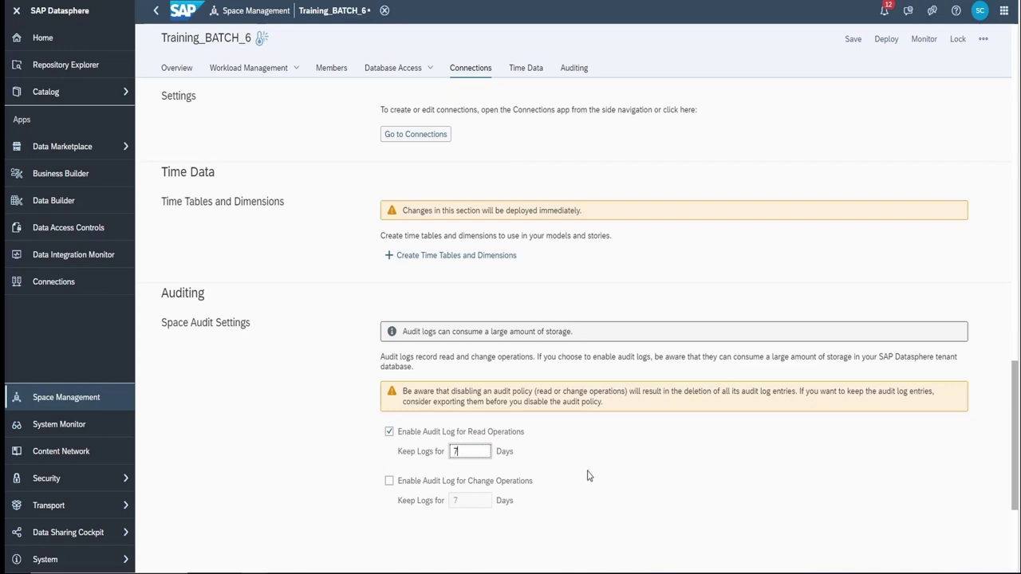
click(390, 431)
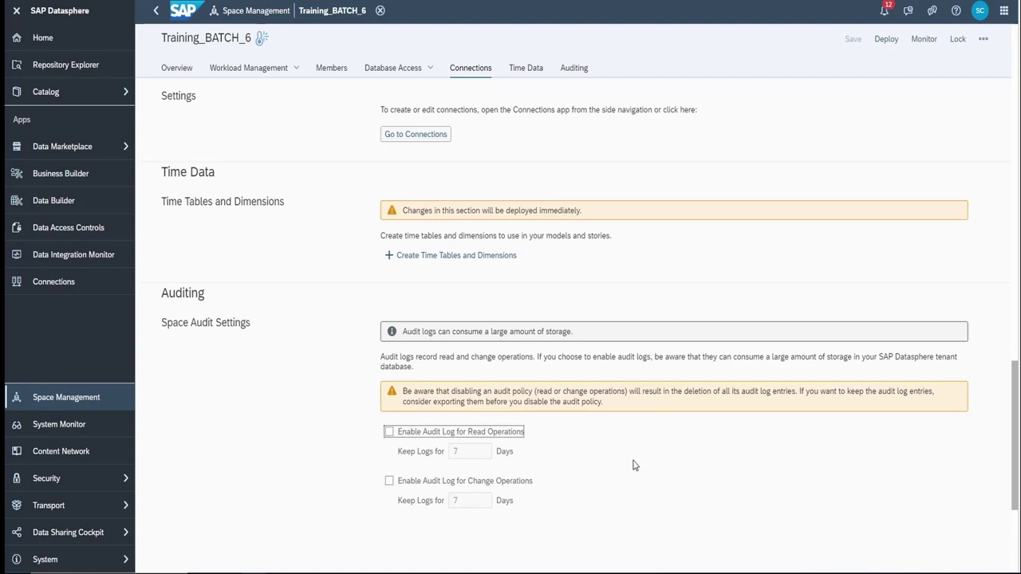
scroll(696, 444, up, 10)
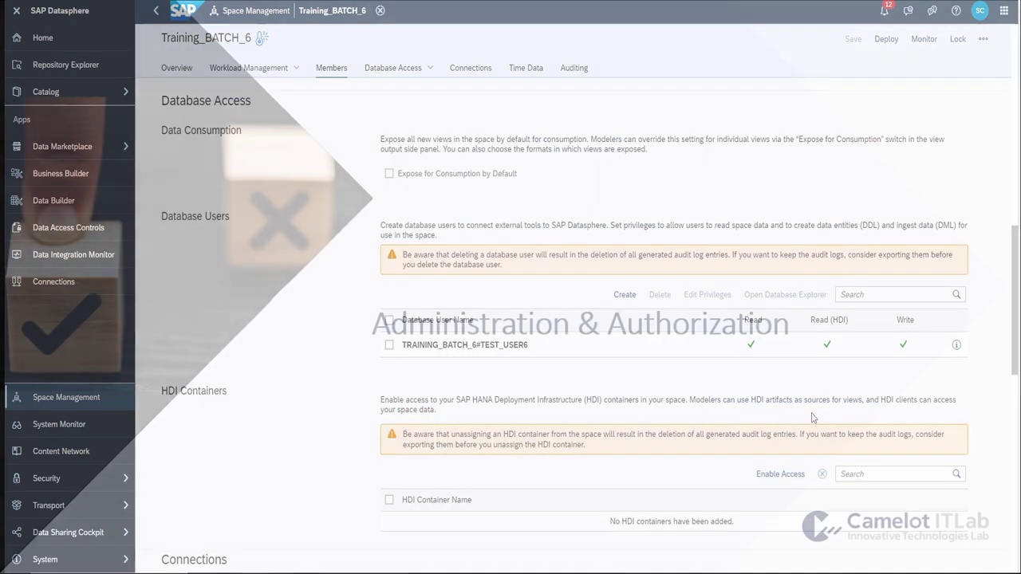
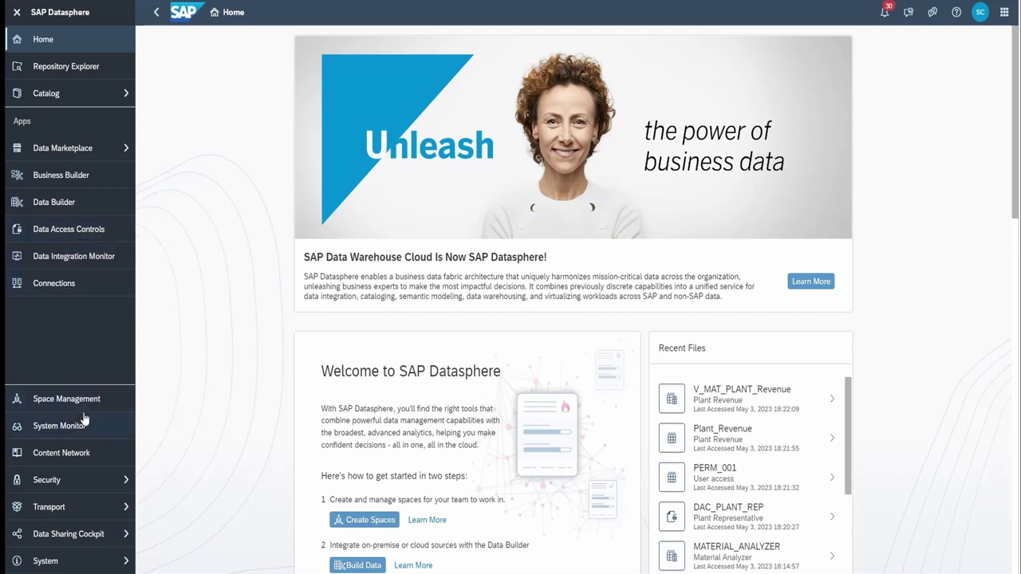
click(83, 480)
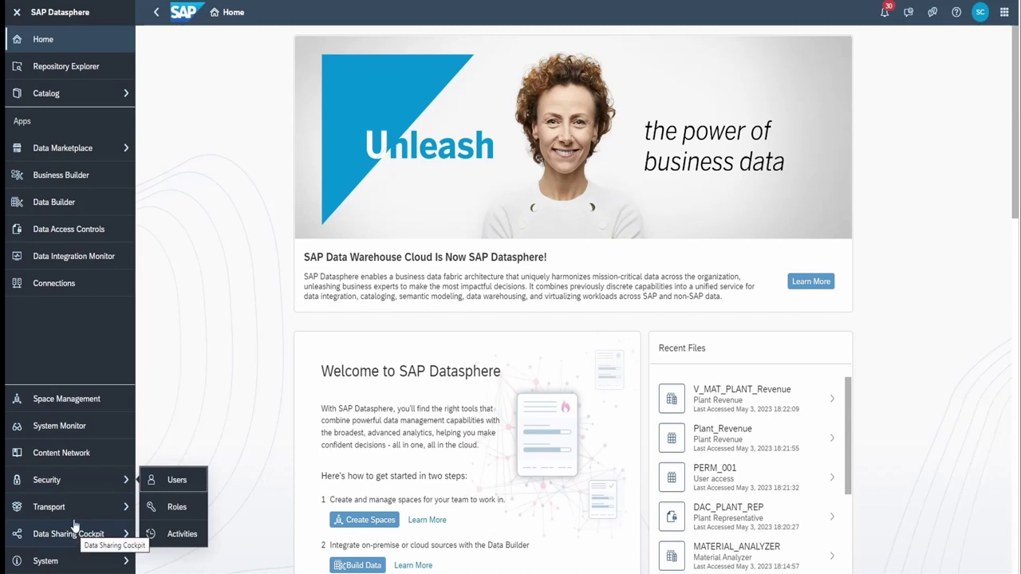
click(72, 565)
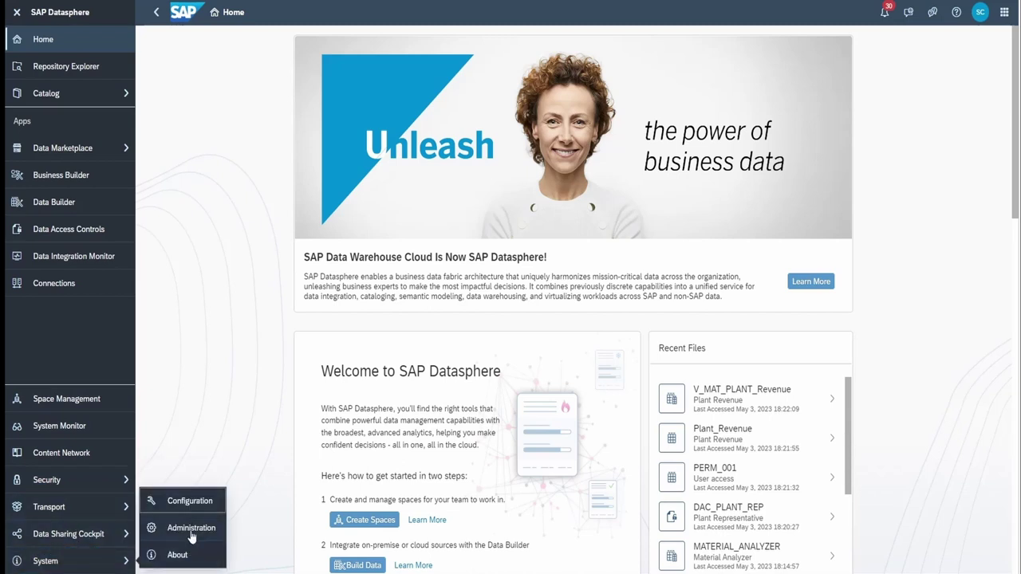
Create a data access control in the Camelot space with business name Sales Rep and technical name DAC_SALES_REP
click(77, 232)
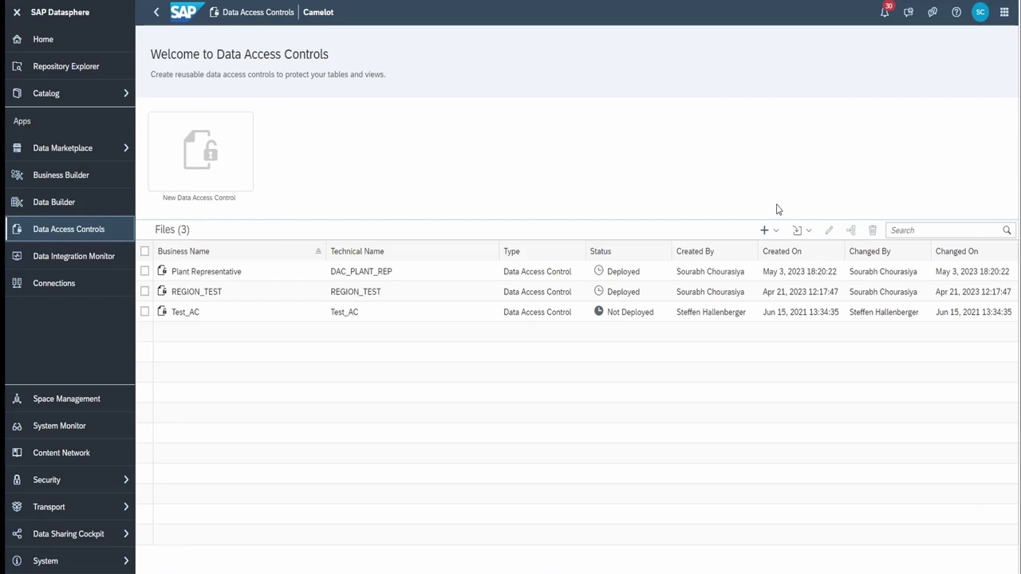
click(779, 232)
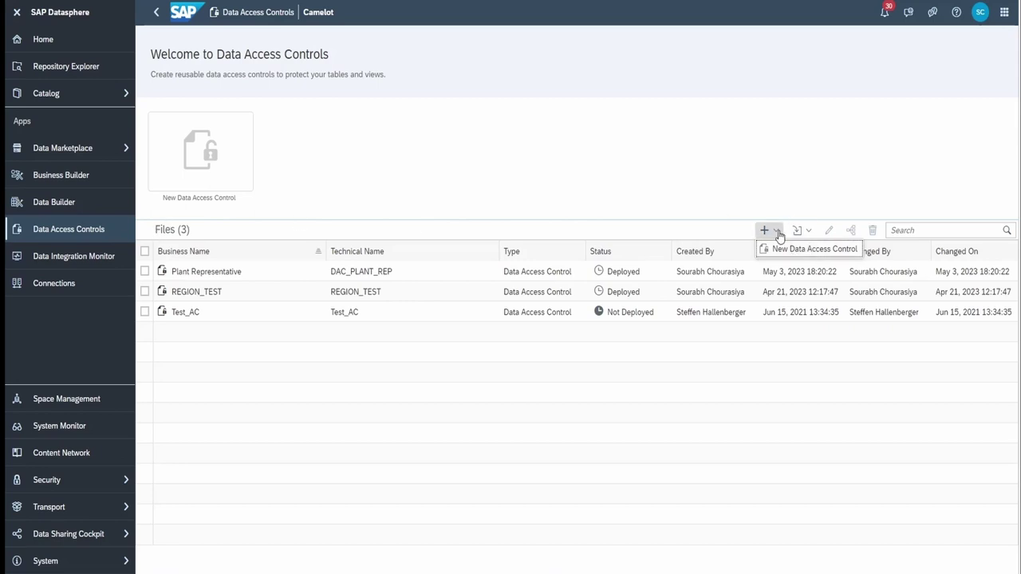
click(790, 250)
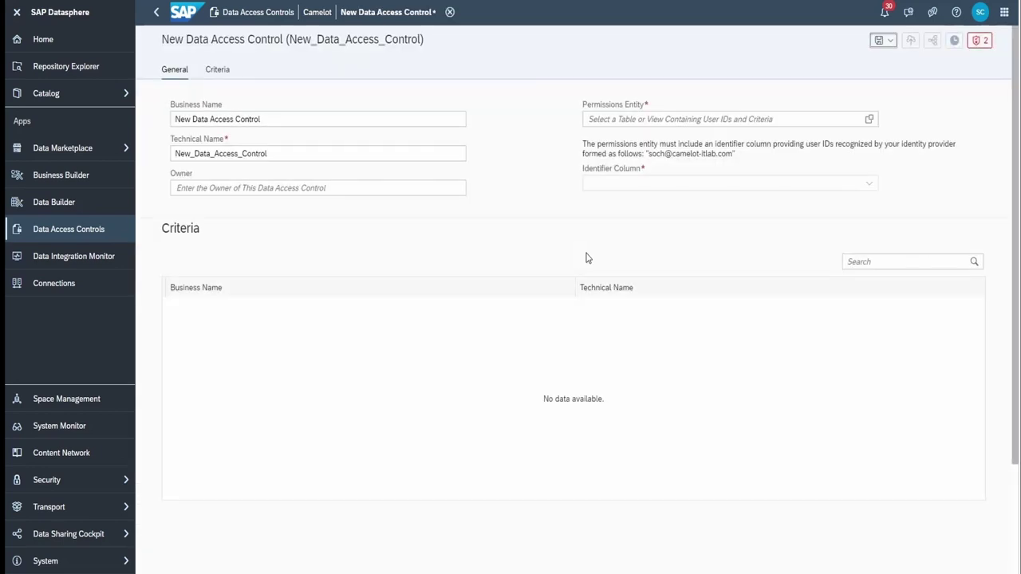
drag(284, 119, 98, 114)
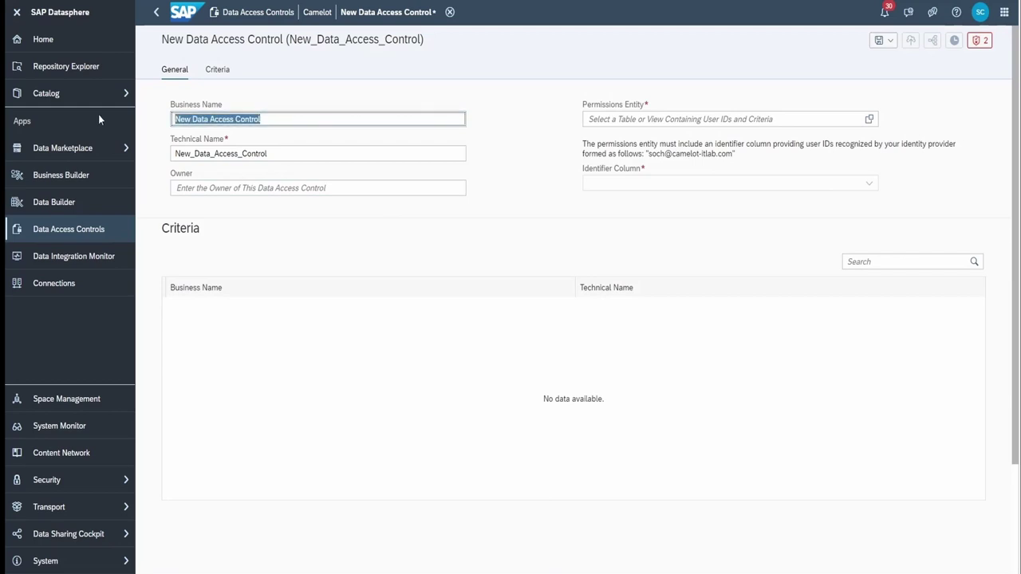
text(Sales Repre)
key(BackSpace)
key(BackSpace)
key(BackSpace)
key(BackSpace)
text(e)
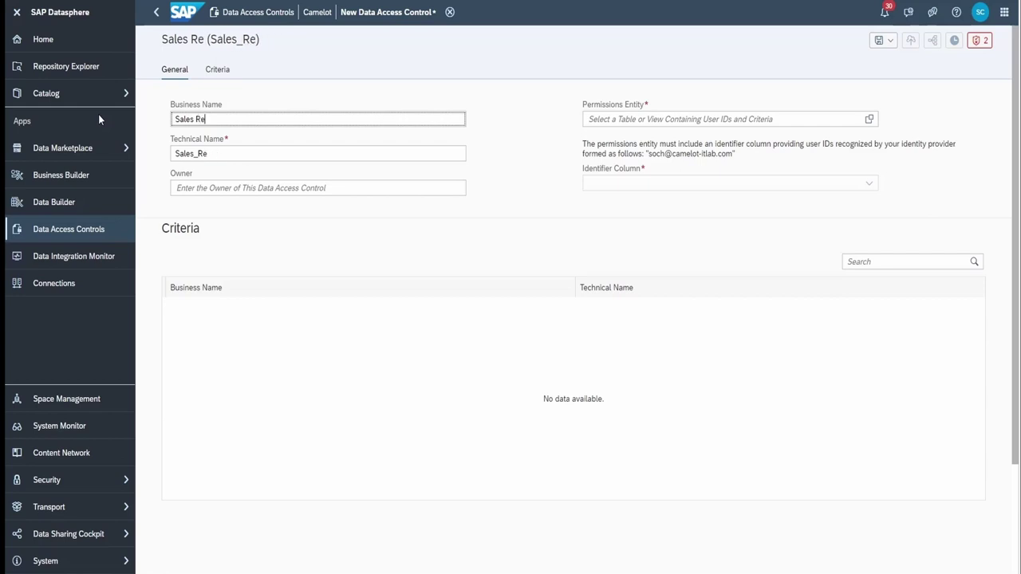
text(p)
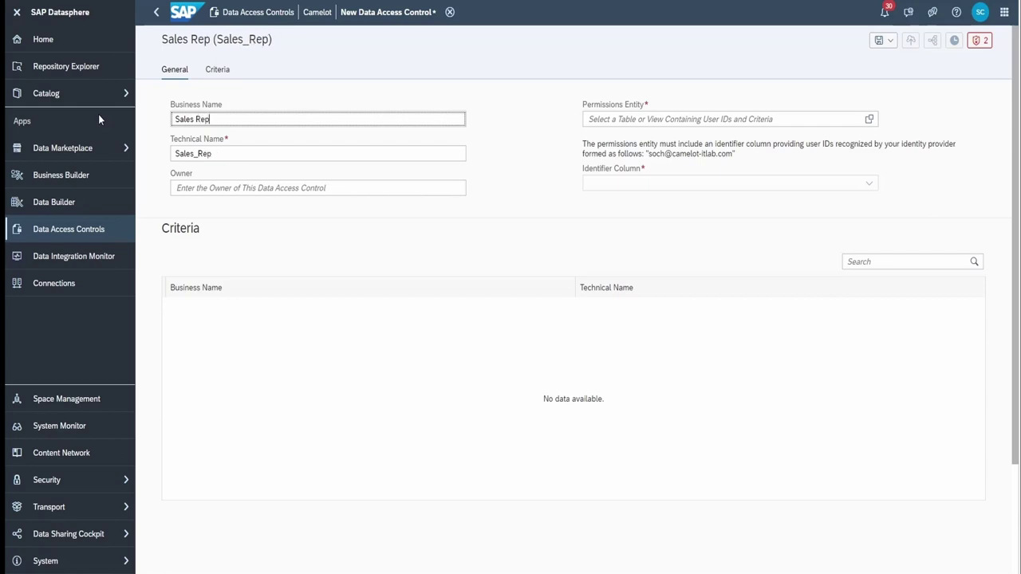
key(Tab)
text(D)
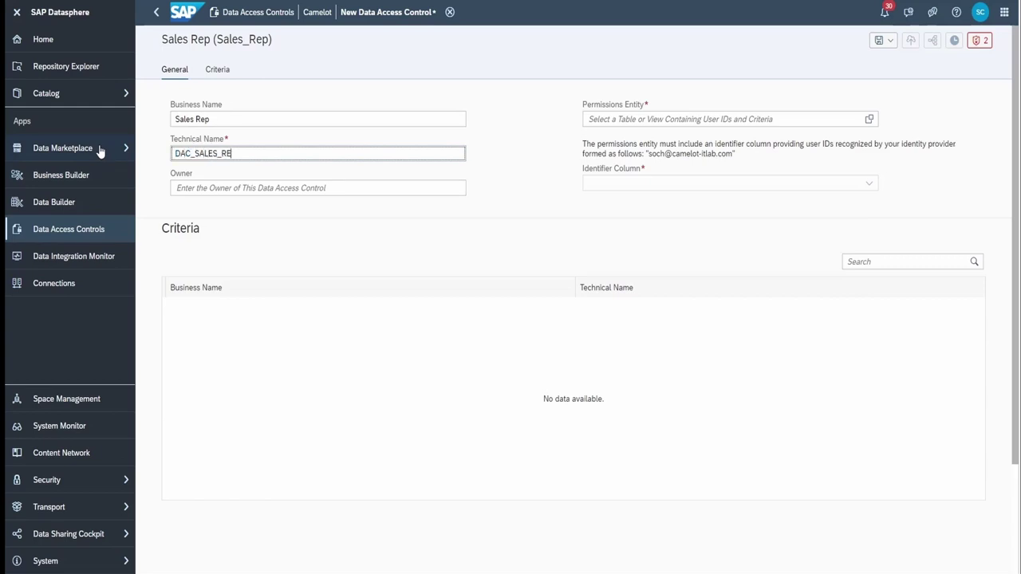
Find PERM_001 and assign it as the permissions entity, with the Plant column as the criterion
click(794, 119)
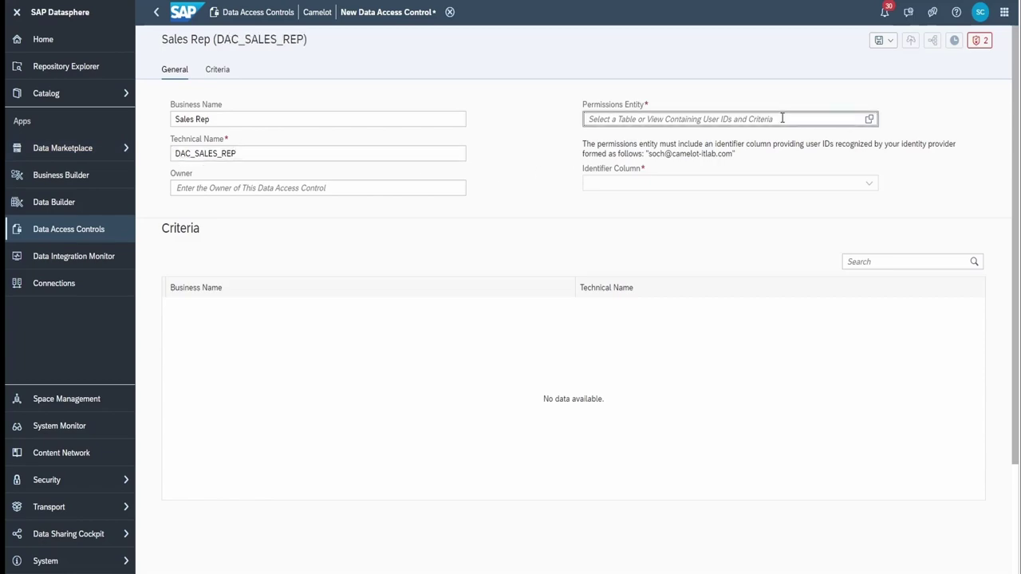
click(260, 163)
text(PERM)
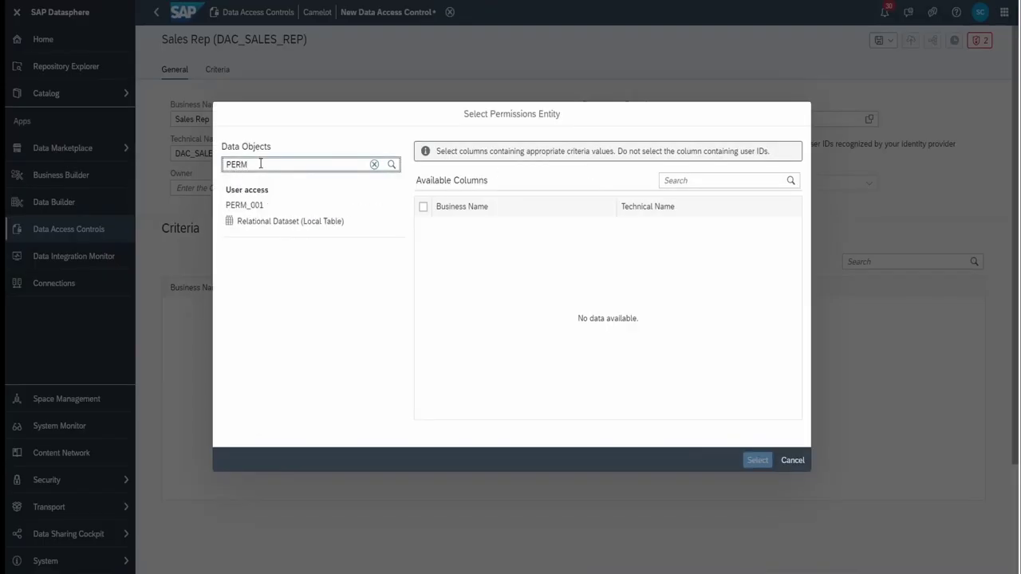
click(285, 223)
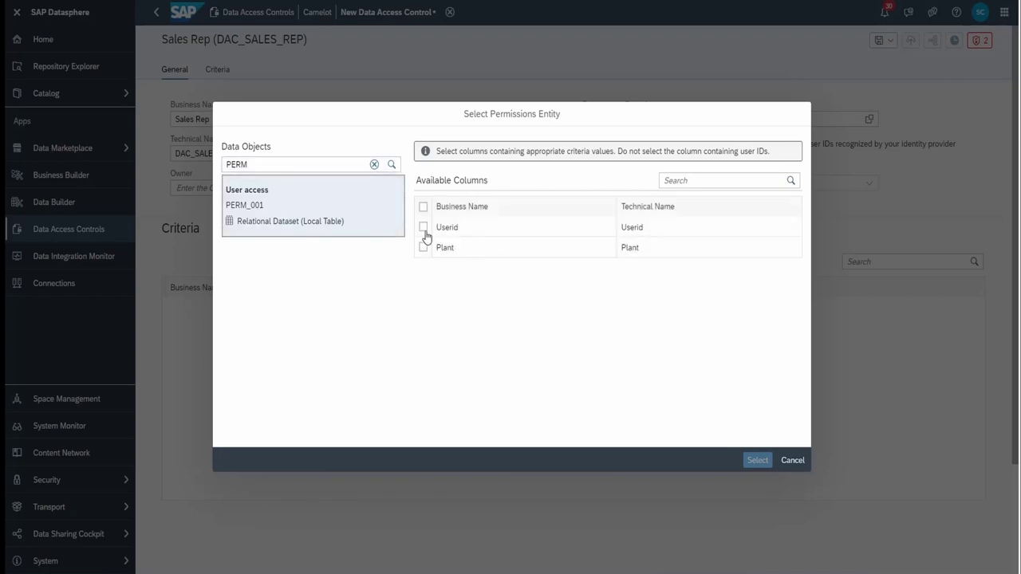
click(423, 247)
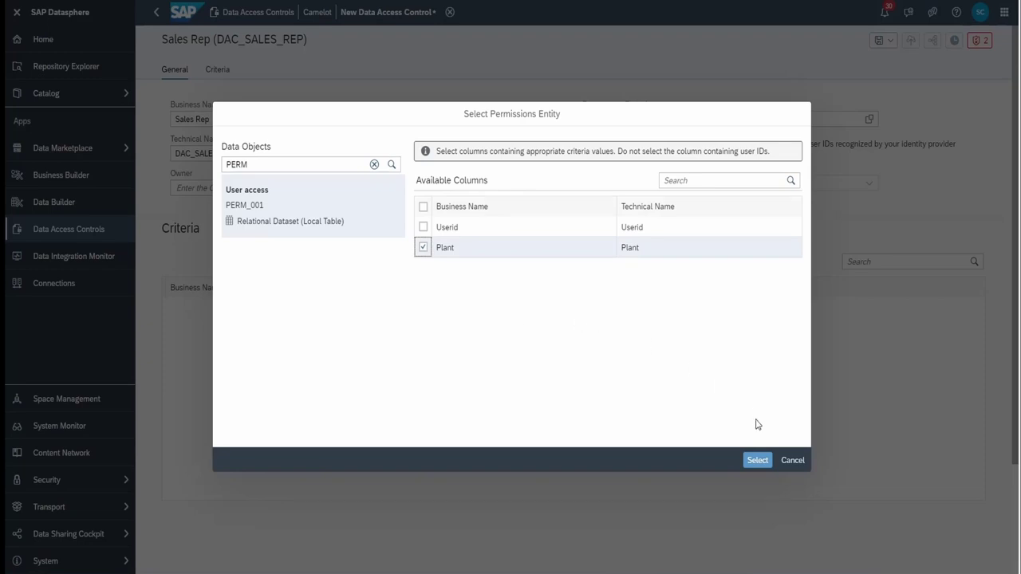
click(757, 461)
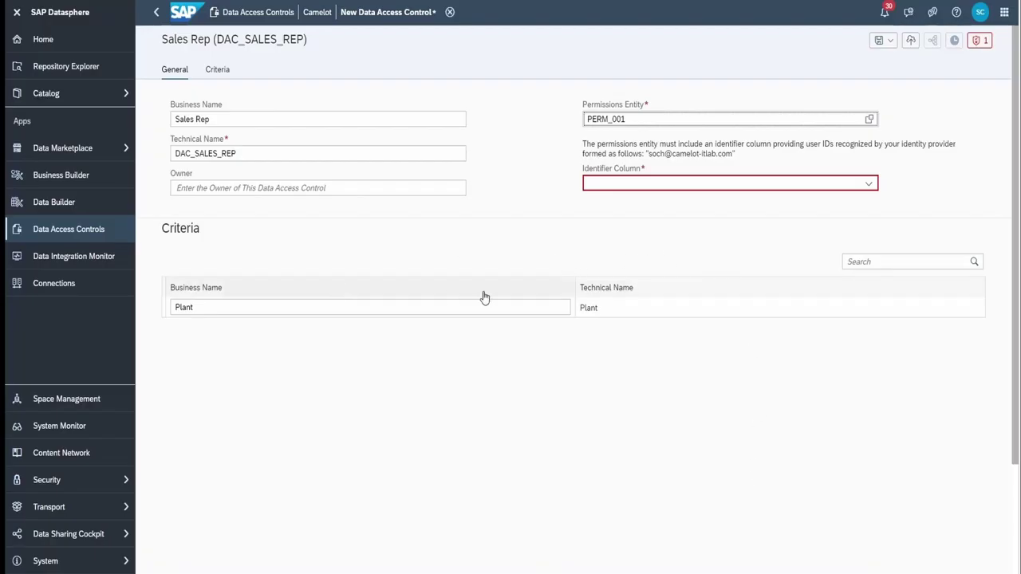
Set the data access control's identifier column to Userid
click(867, 183)
click(659, 223)
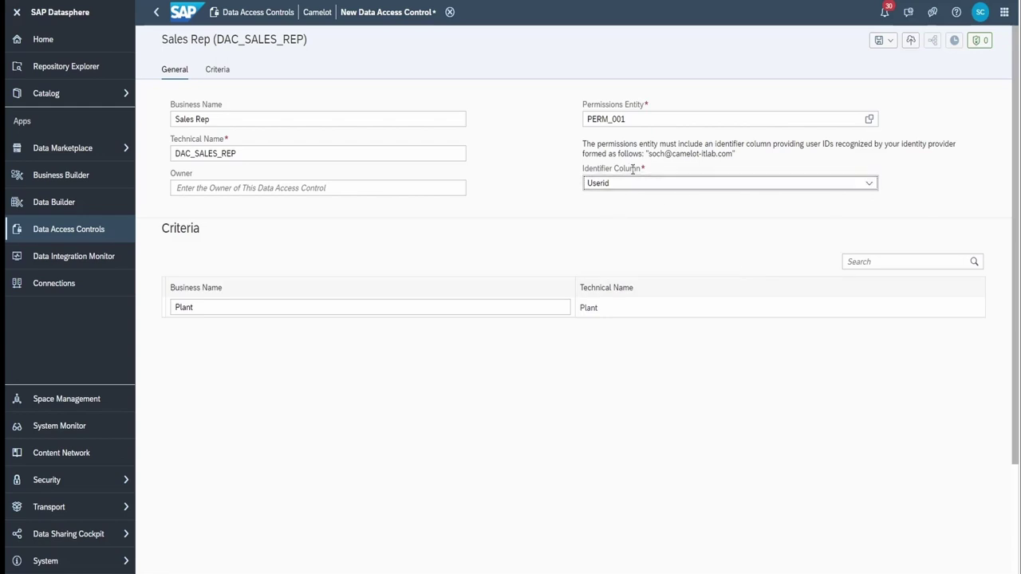
drag(643, 166, 583, 166)
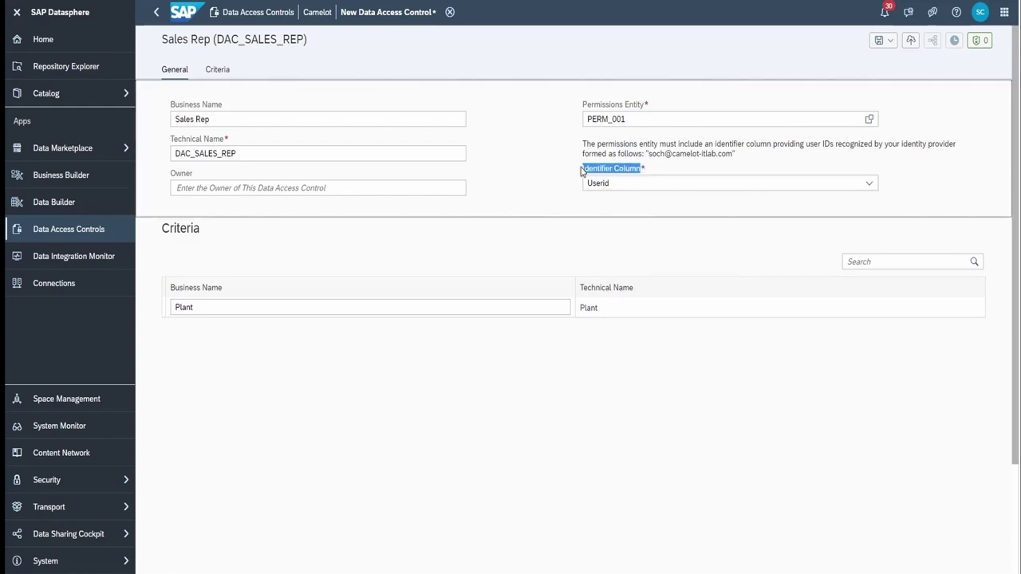
click(655, 209)
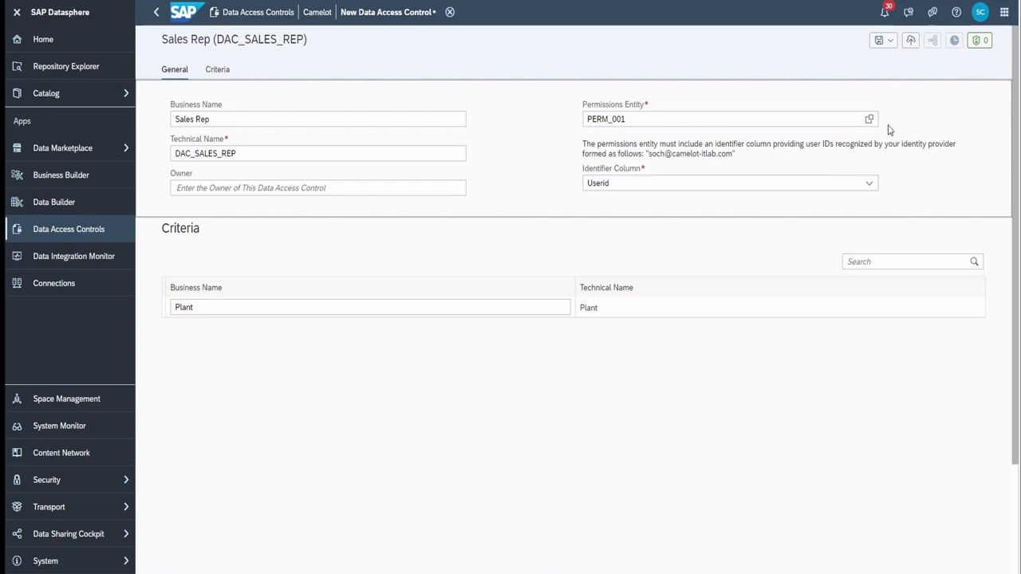
Save the Sales Rep data access control and deploy it
click(881, 40)
click(888, 77)
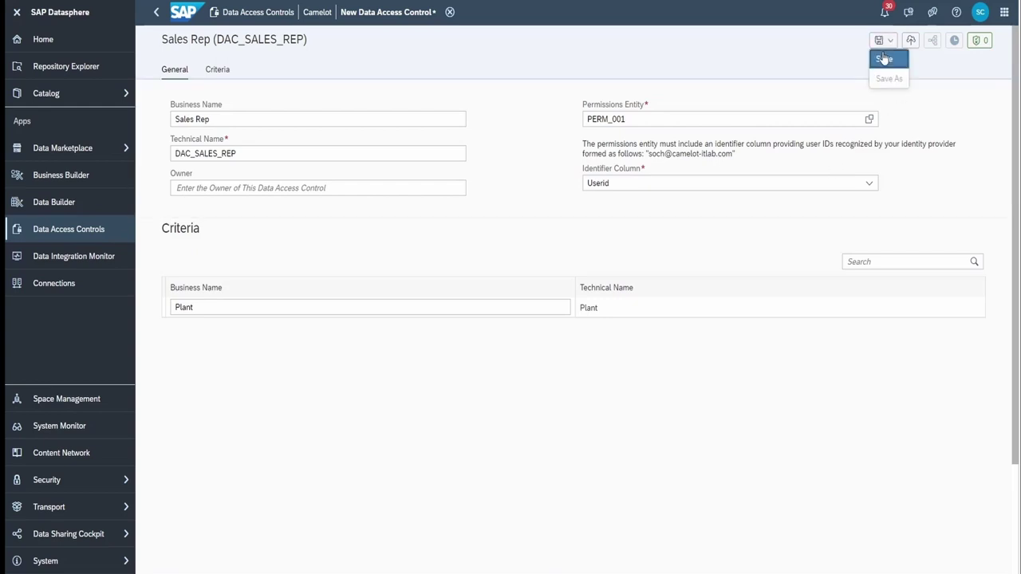
click(547, 344)
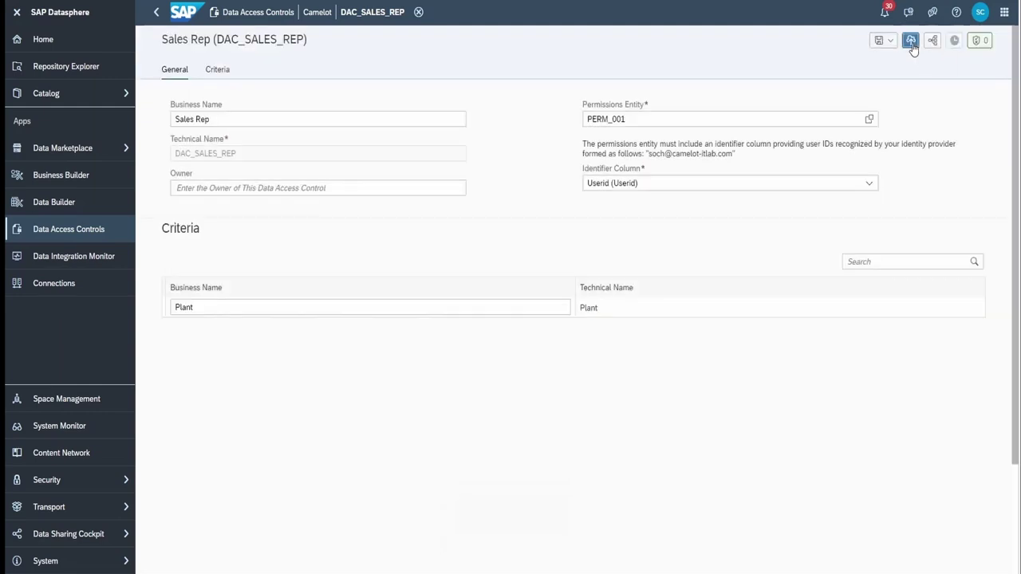
click(911, 40)
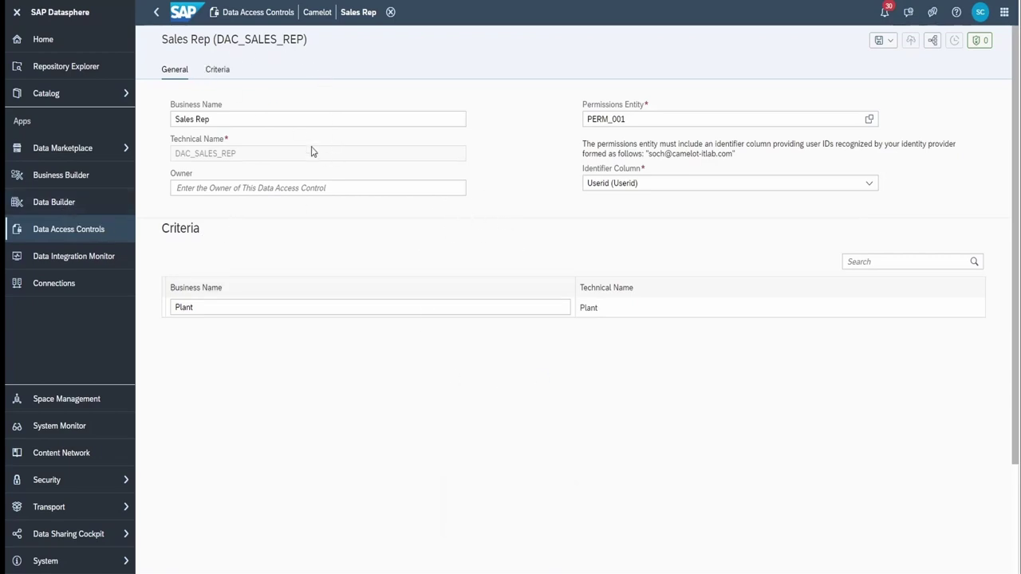
Open the Plant Revenue view in the Data Builder, remove its DAC_PLANT_REP data access control, and deploy the view
click(67, 204)
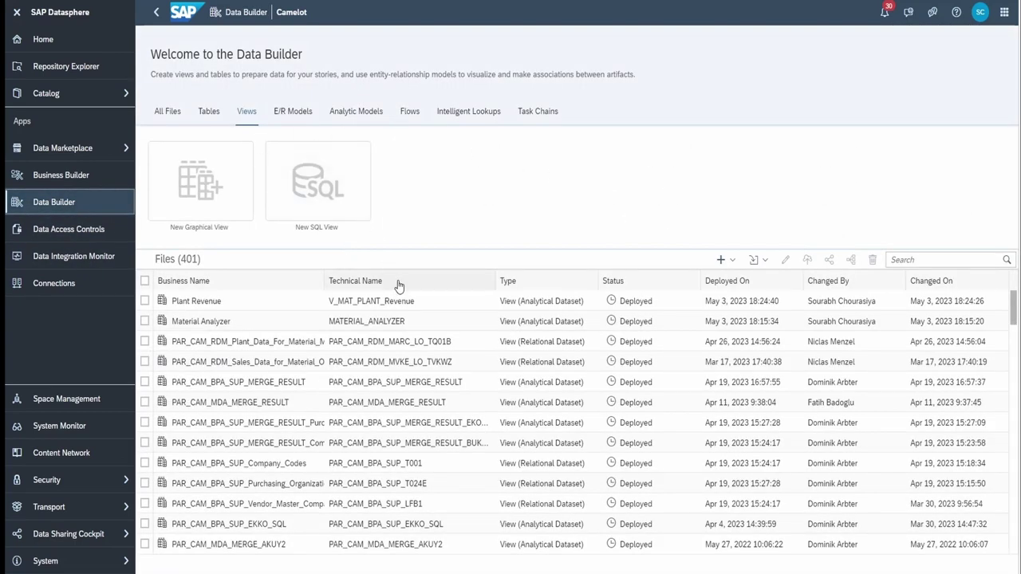
click(435, 311)
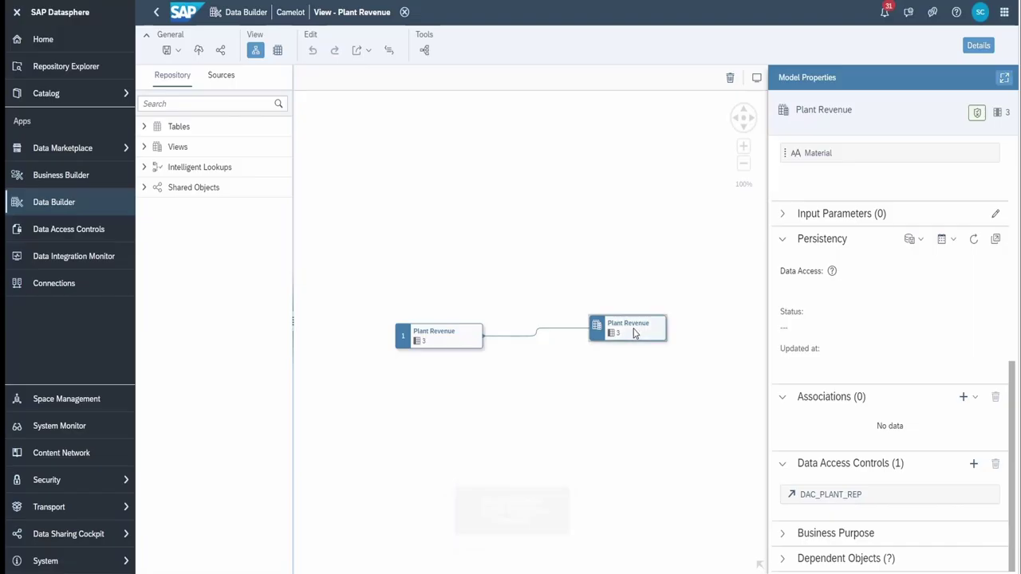
click(637, 334)
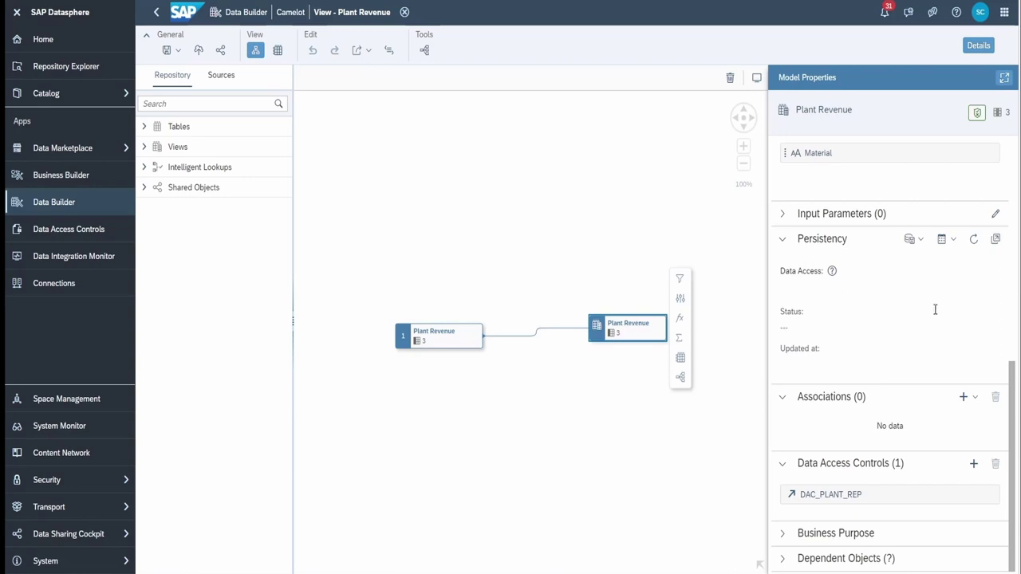
click(894, 498)
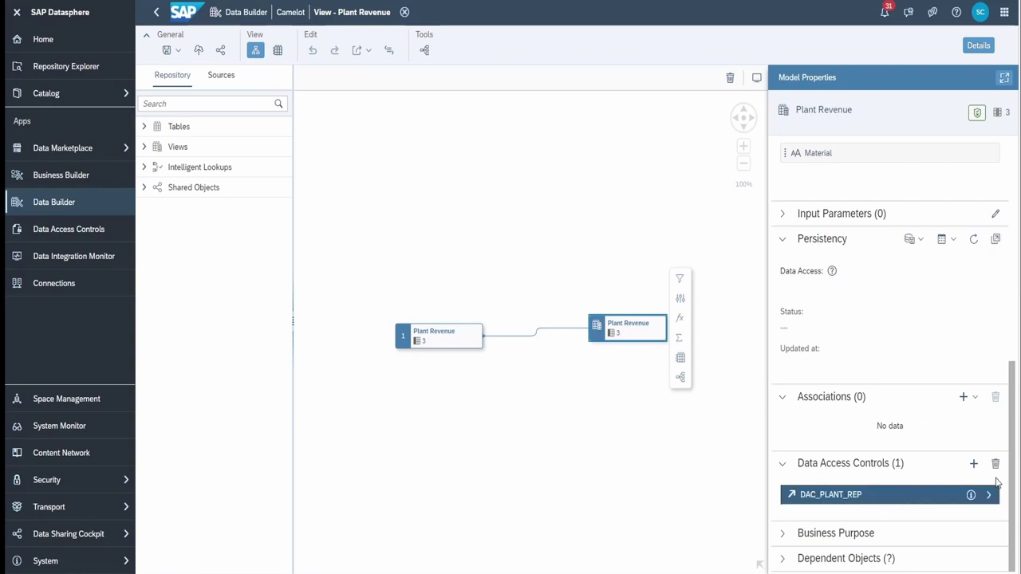
click(996, 465)
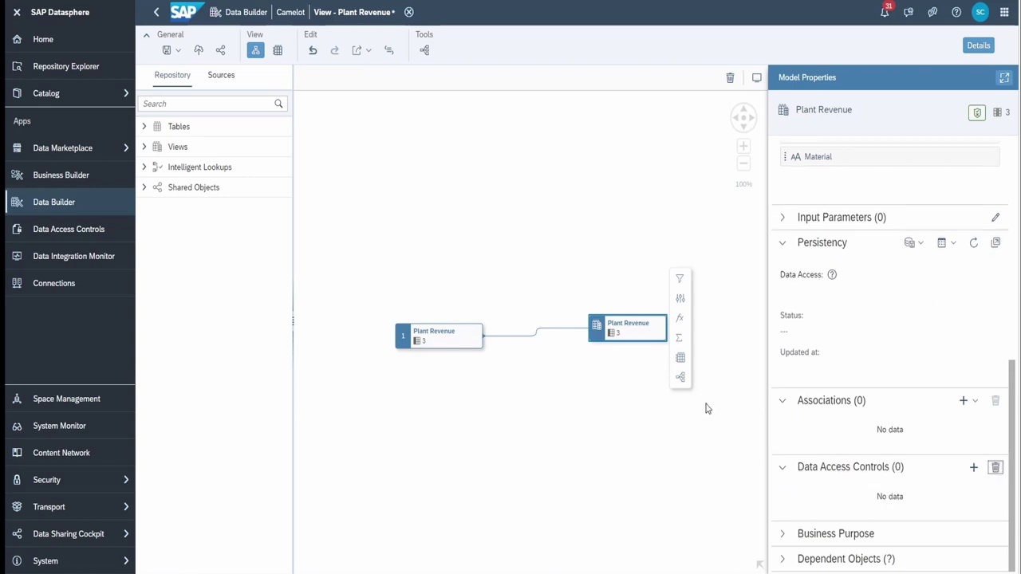
click(199, 50)
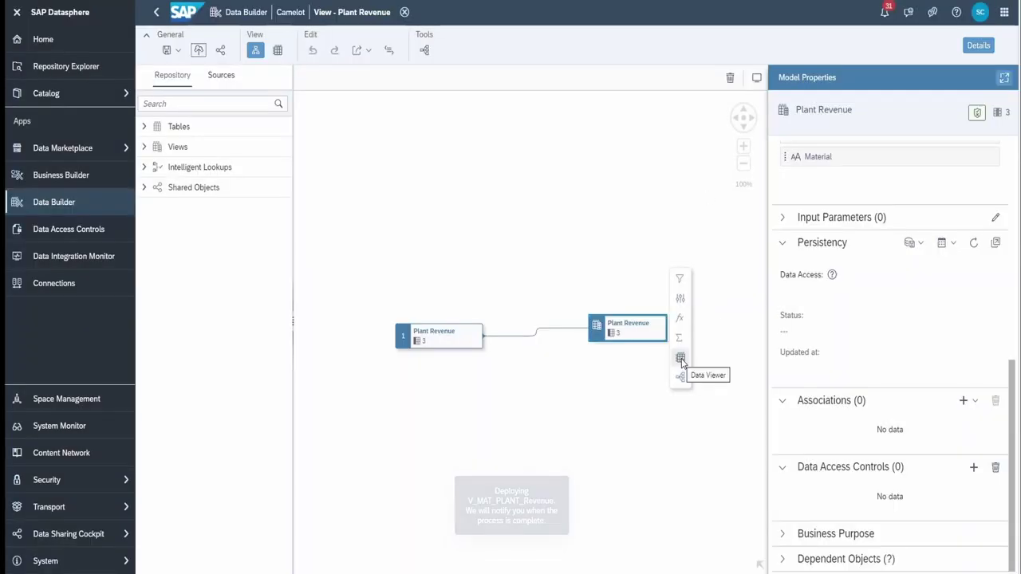
Preview the Plant Revenue output data without a data access control, review the rows, and close the preview
click(680, 358)
drag(529, 409, 539, 372)
drag(537, 299, 530, 144)
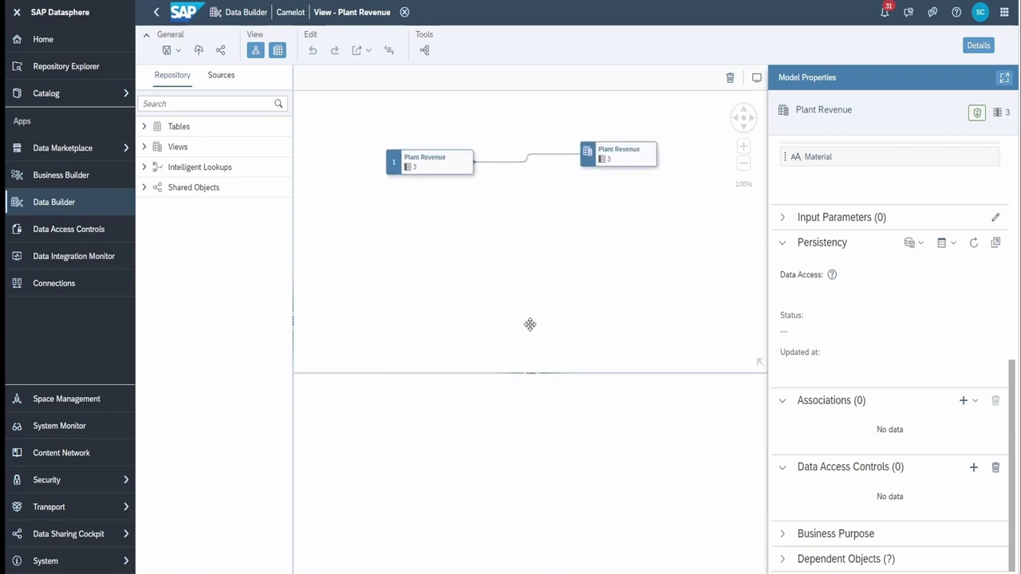
drag(537, 372, 537, 271)
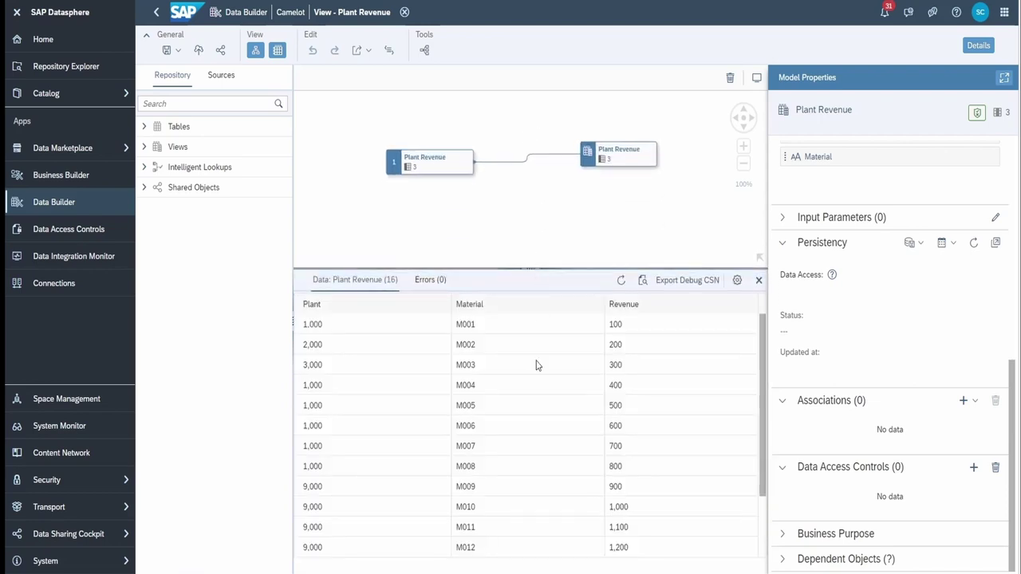
scroll(372, 417, down, 3)
scroll(401, 452, up, 3)
click(759, 280)
Add the Sales Rep data access control to the Plant Revenue output node and map the view's Plant column to its Plant criterion
click(629, 157)
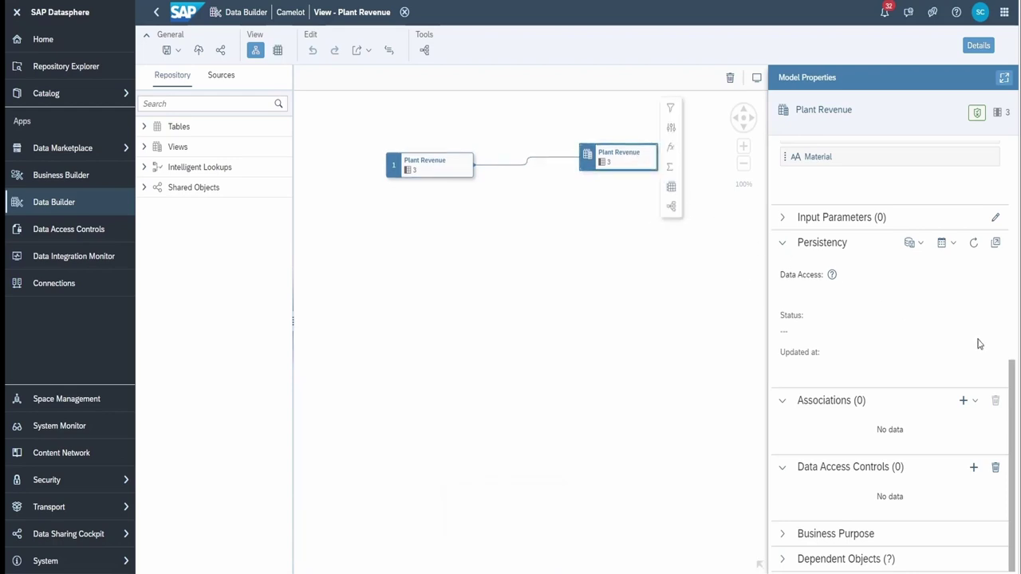
click(974, 468)
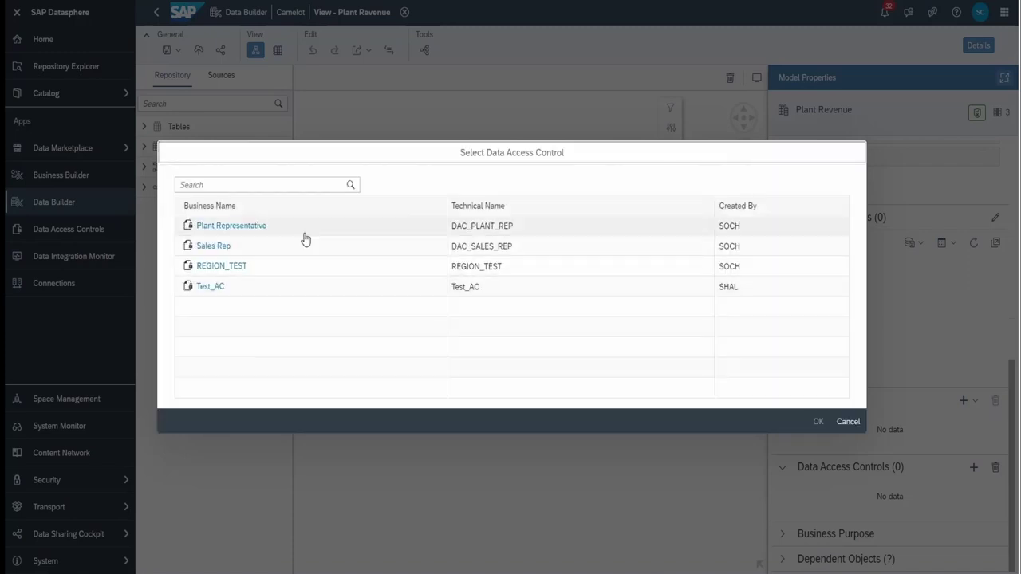
click(312, 252)
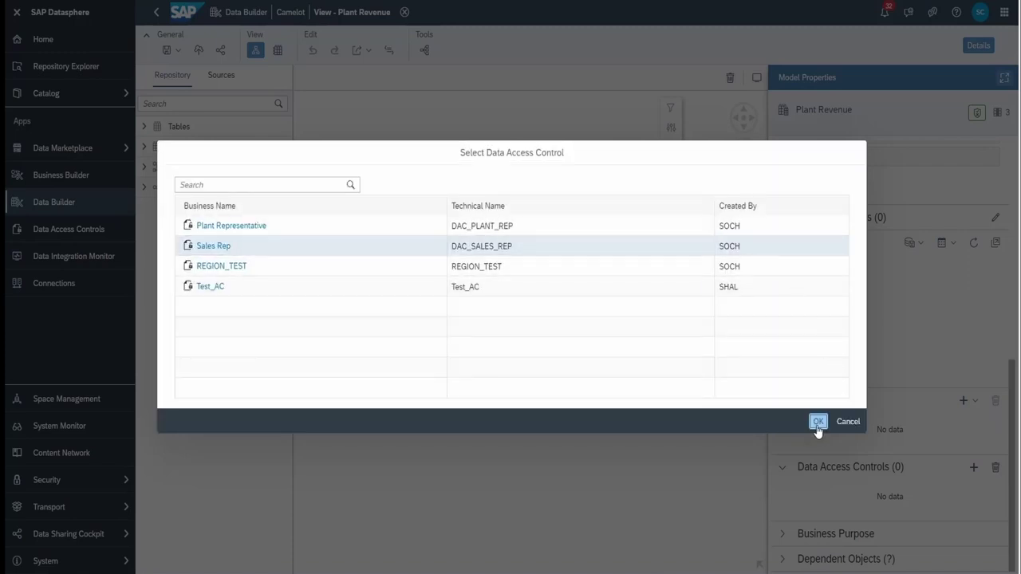
click(818, 422)
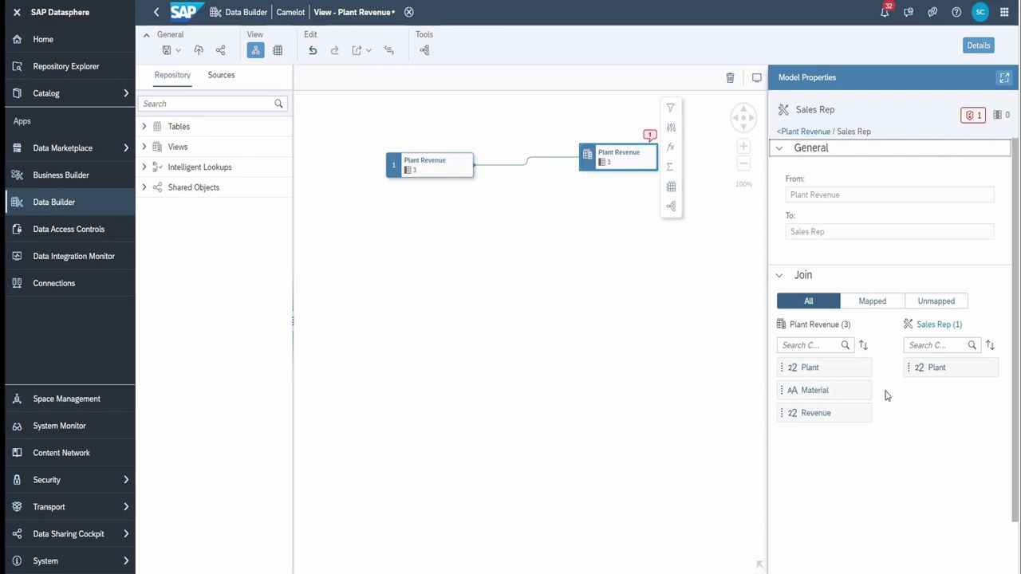
drag(858, 369, 966, 377)
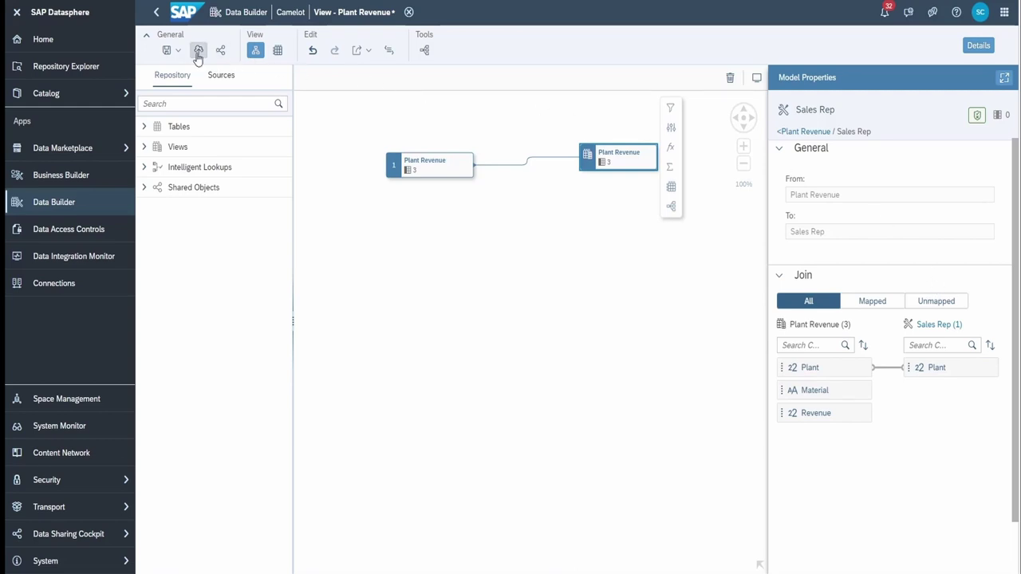
Save the Plant Revenue view and deploy it with the Sales Rep data access control
click(169, 51)
click(173, 69)
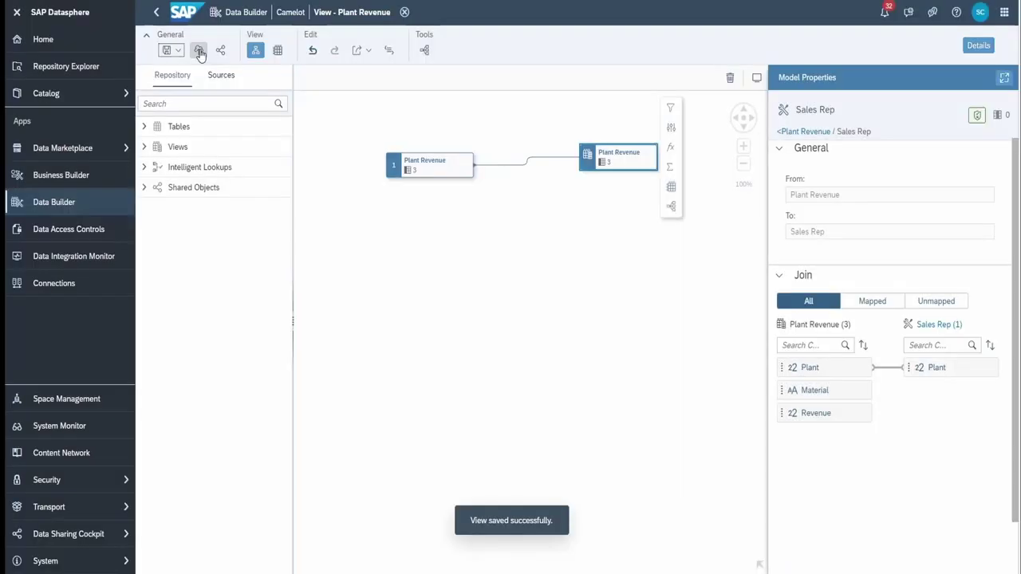
click(199, 50)
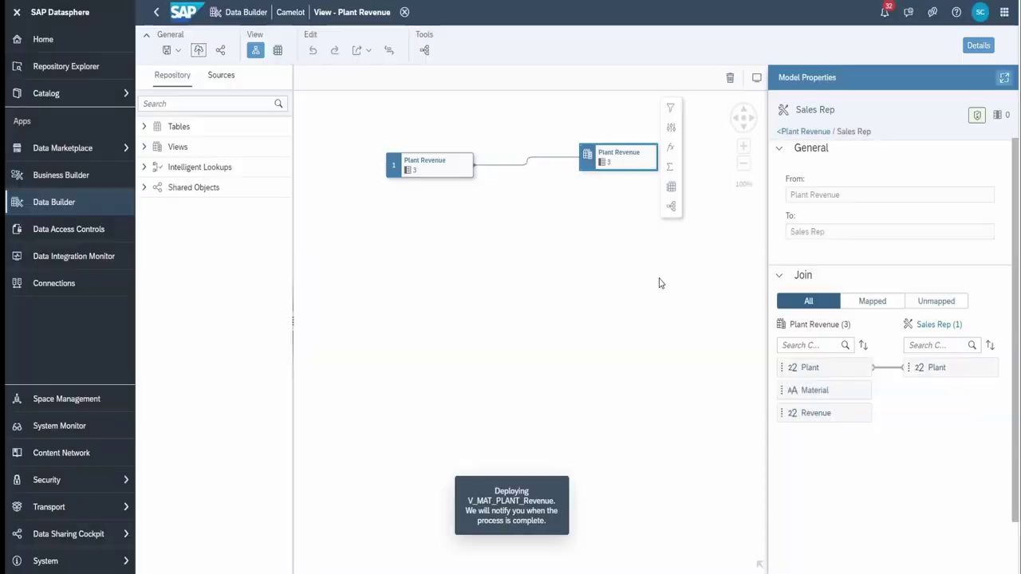
Preview the Plant Revenue output data and check which plants the Sales Rep restriction returns
click(672, 189)
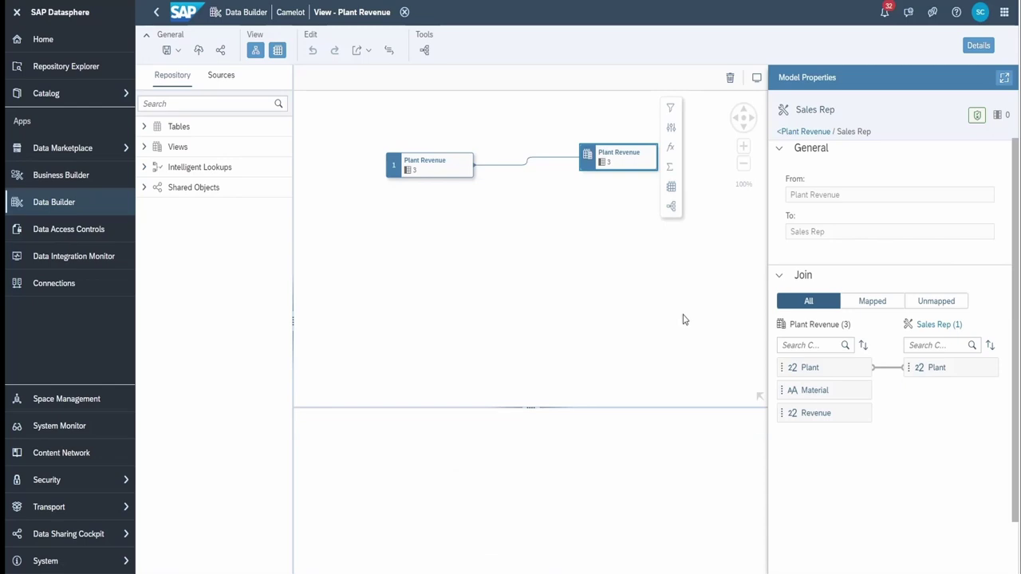
drag(527, 411, 530, 257)
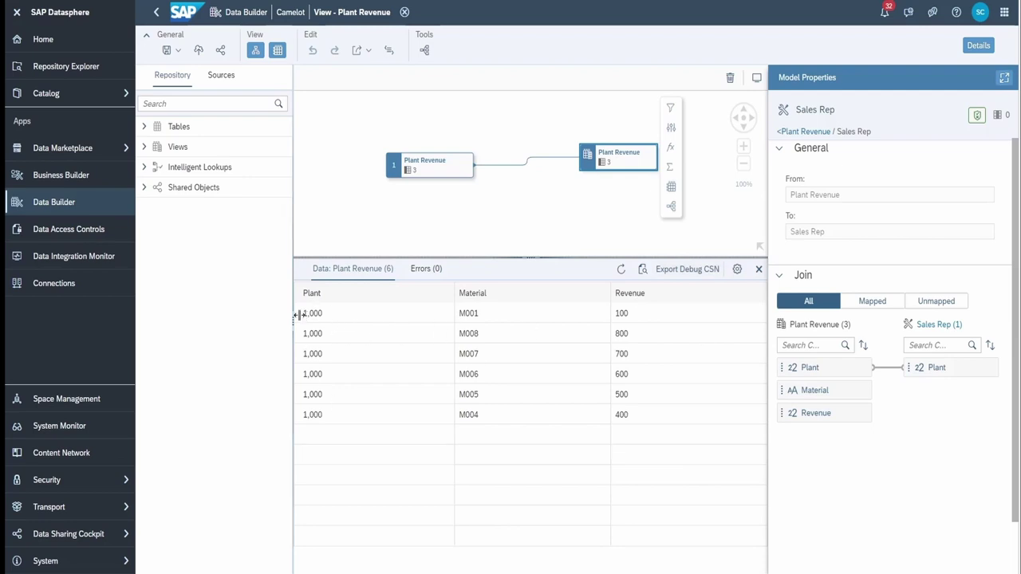
double_click(338, 315)
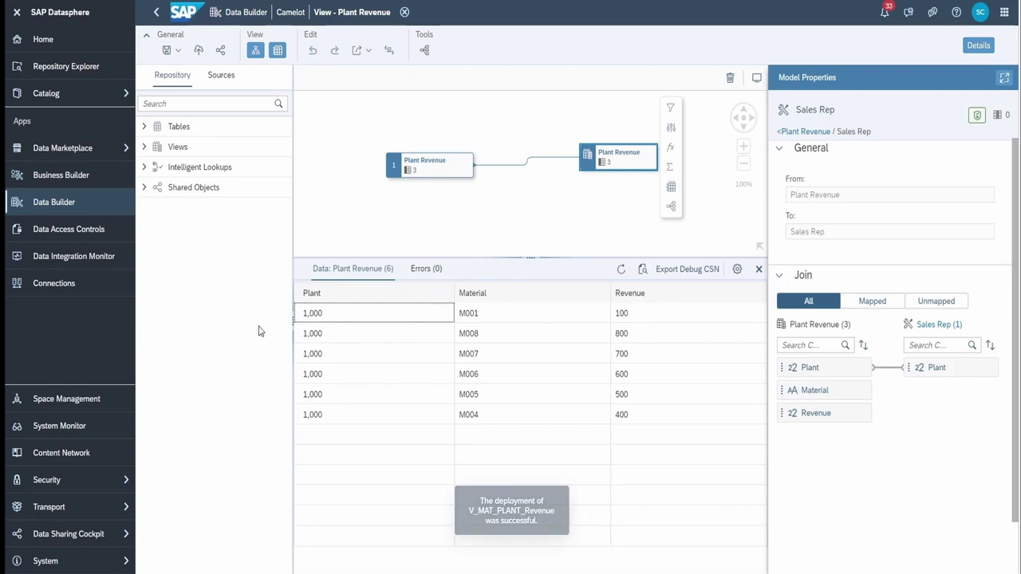
Open the User access table (PERM_001) in the Camelot space, preview its data, and check the plant assigned to the first user ID
click(55, 210)
click(901, 172)
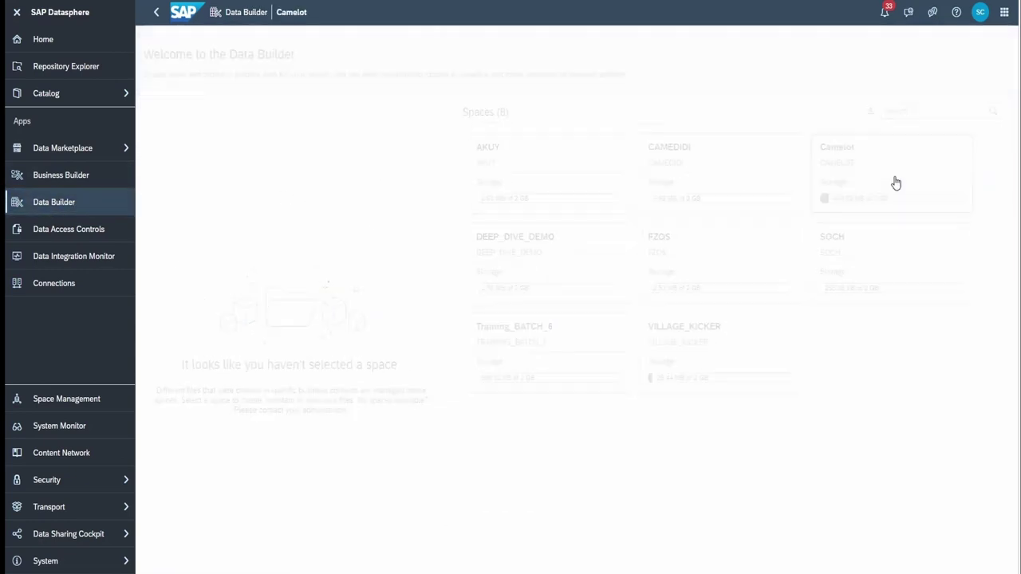
click(209, 113)
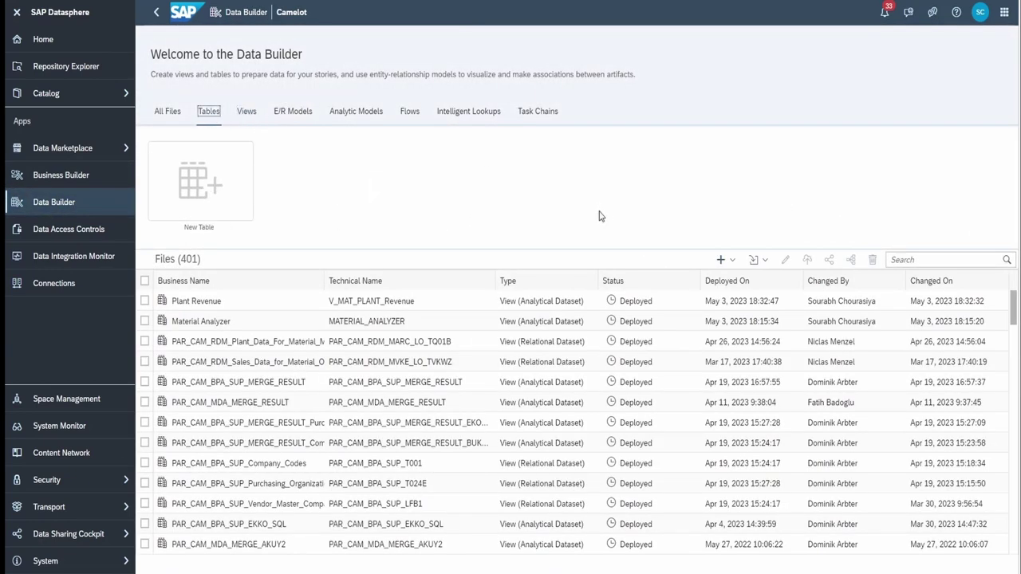
click(386, 327)
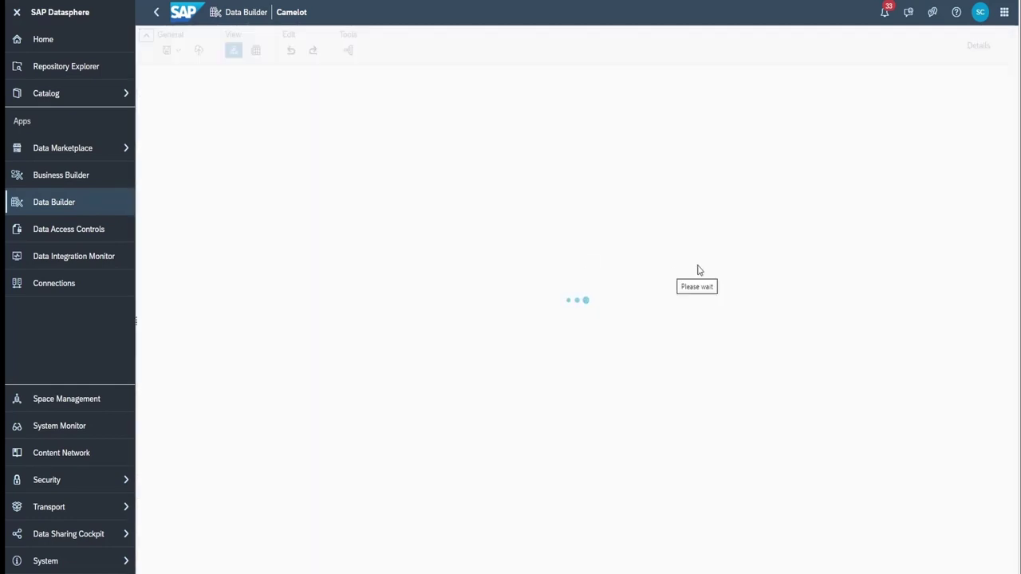
click(256, 50)
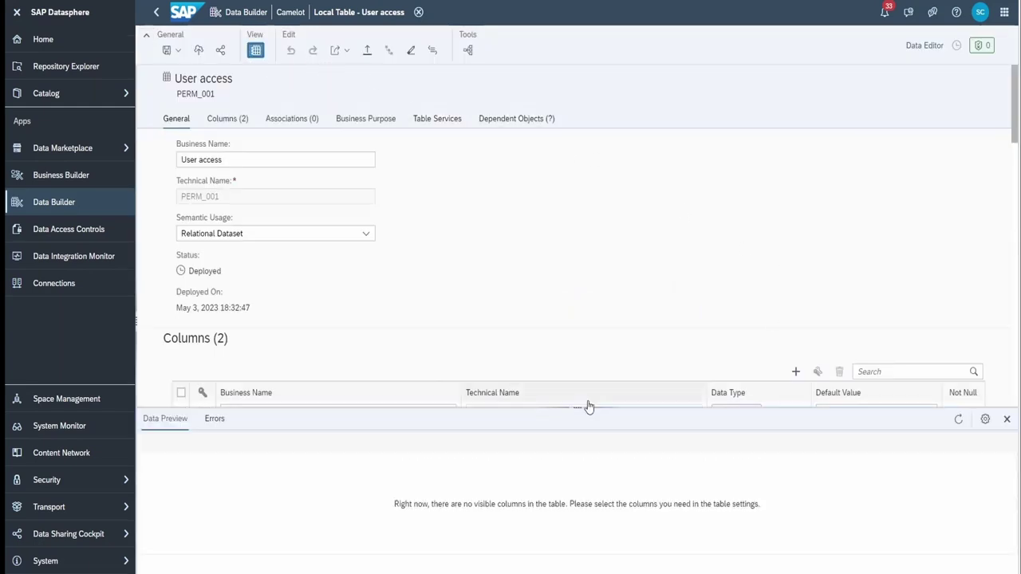
drag(576, 409, 610, 169)
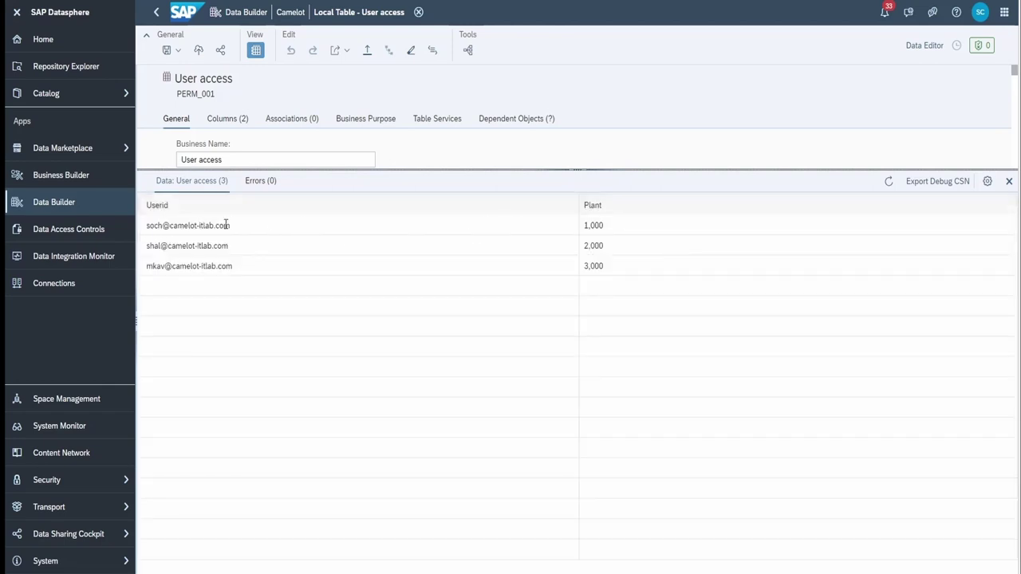
double_click(608, 230)
drag(586, 227, 583, 226)
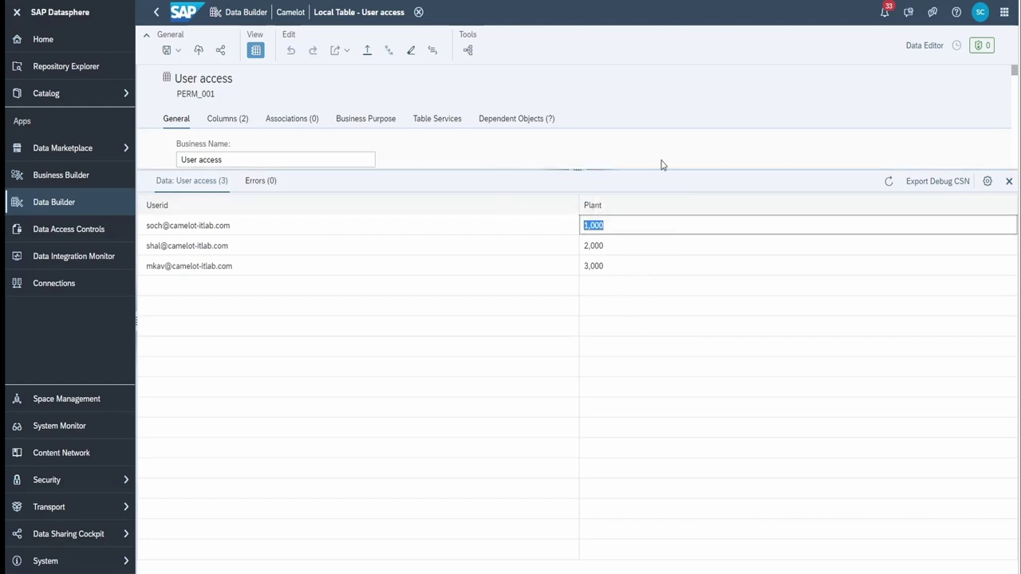
Return to the Camelot space's views and reopen the Plant Revenue view
click(75, 203)
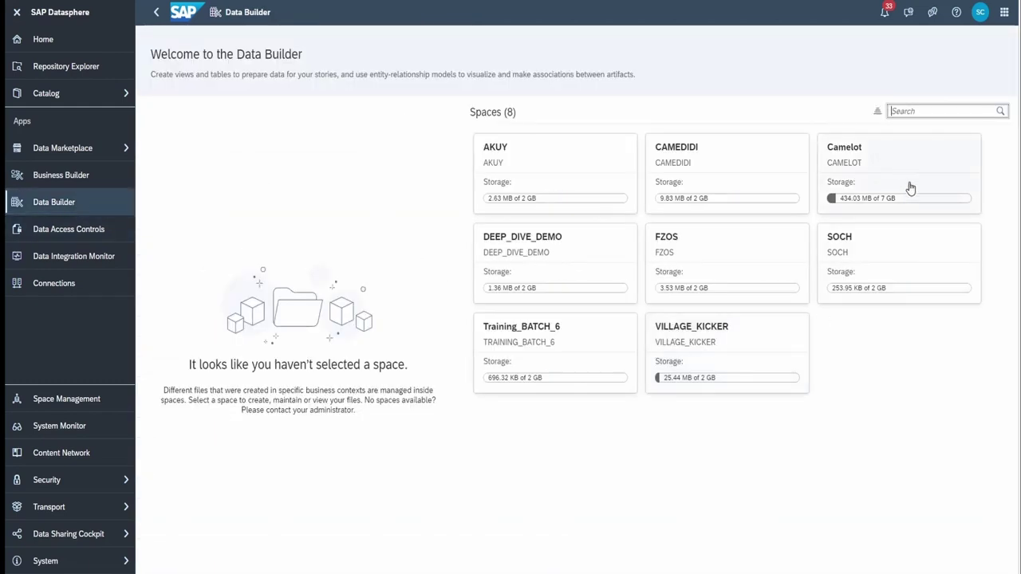
click(905, 182)
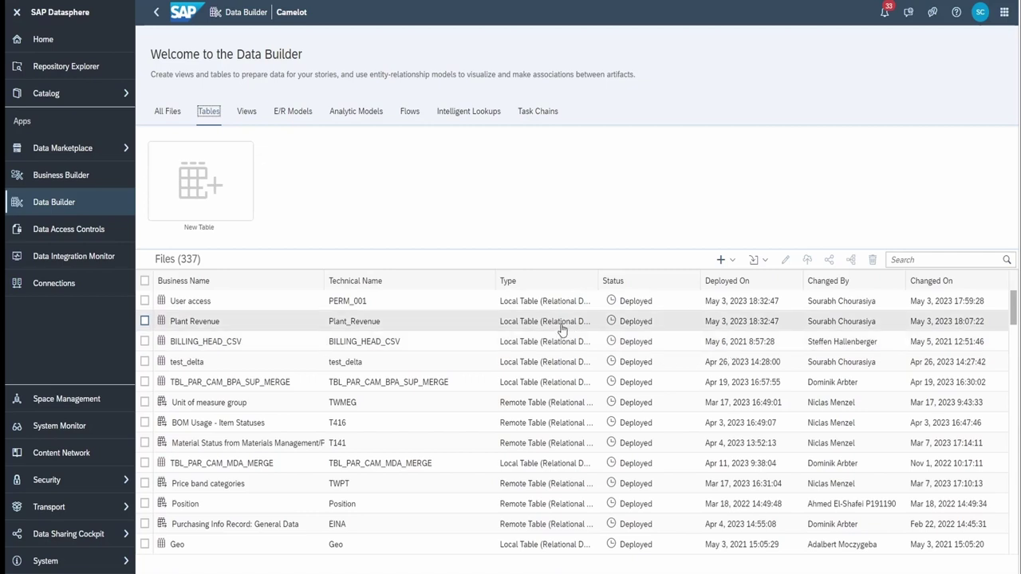
click(246, 113)
click(431, 308)
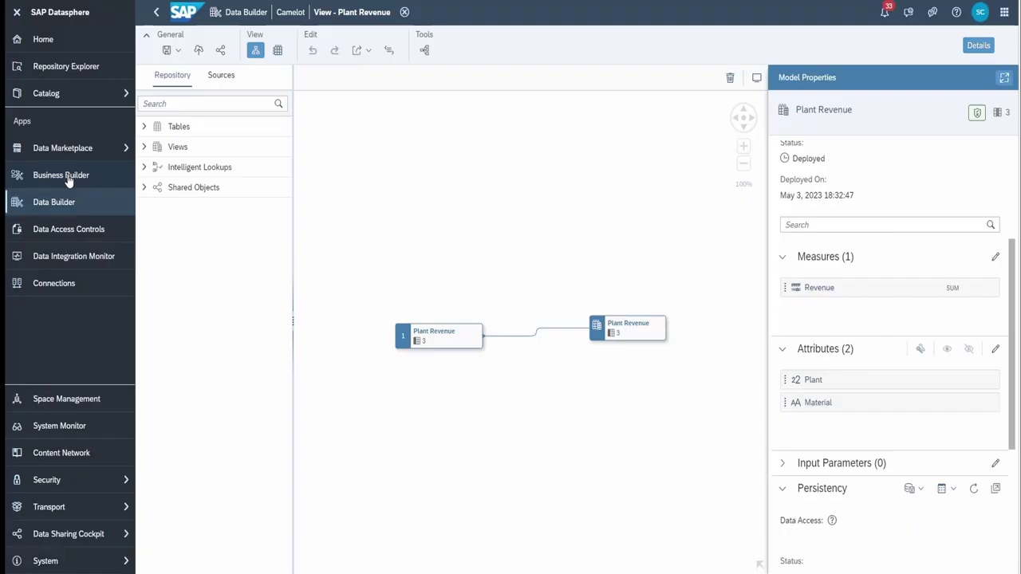
Create an authorization scenario in the Business Builder from the Sales Rep data access control, with business name Sales Rep and technical name AS_Sales_Rep
click(67, 176)
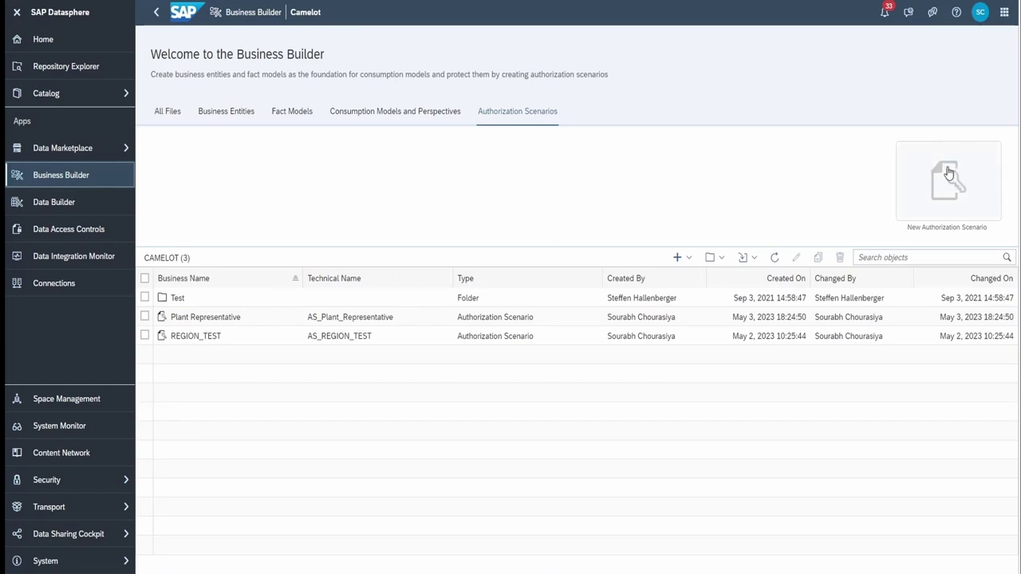
click(949, 191)
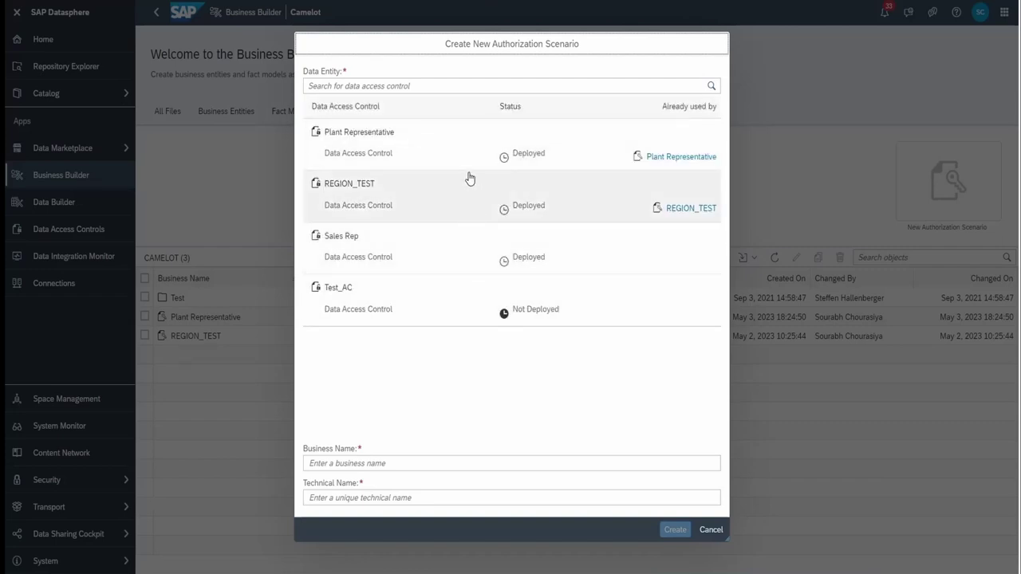
click(435, 257)
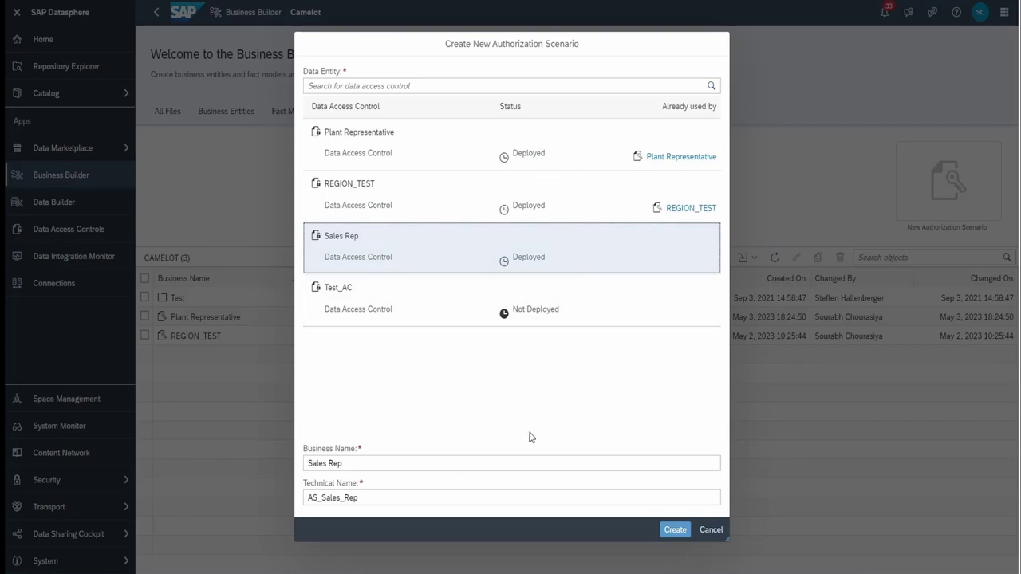
click(677, 531)
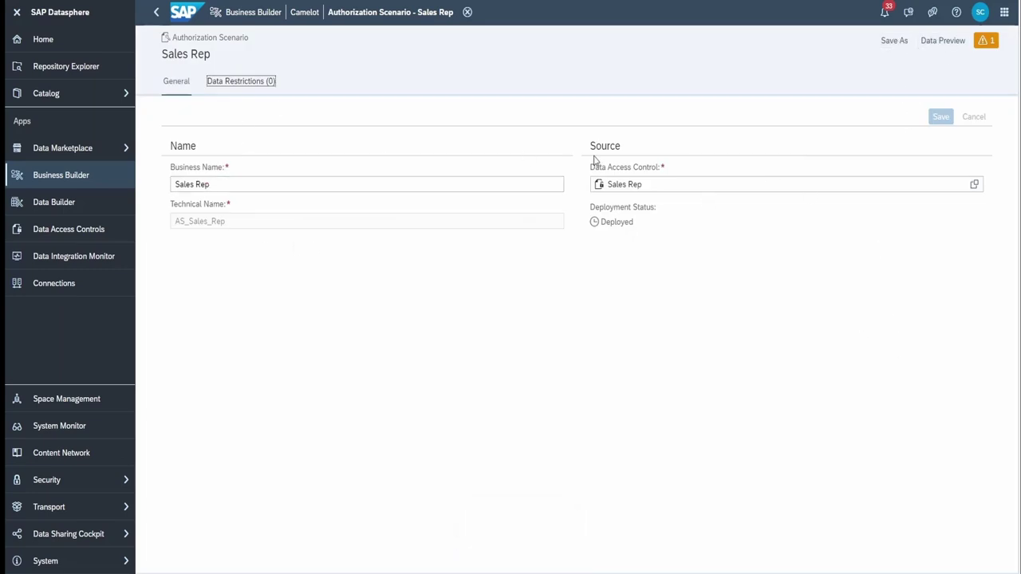
Try adding two data restrictions to the Sales Rep authorization scenario, browse the available target business entities, and leave for the Data Builder, discarding the changes
click(240, 82)
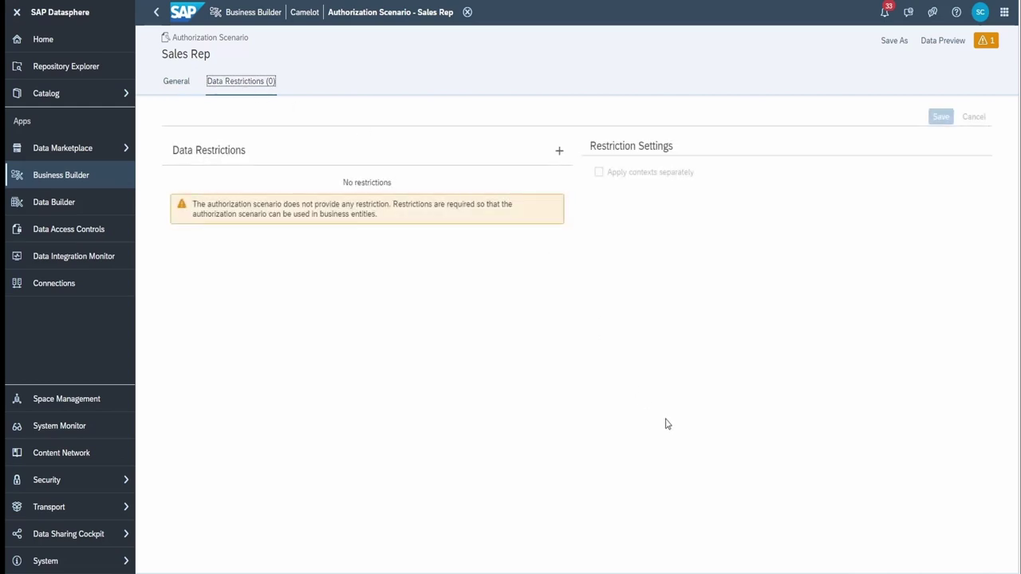
click(559, 151)
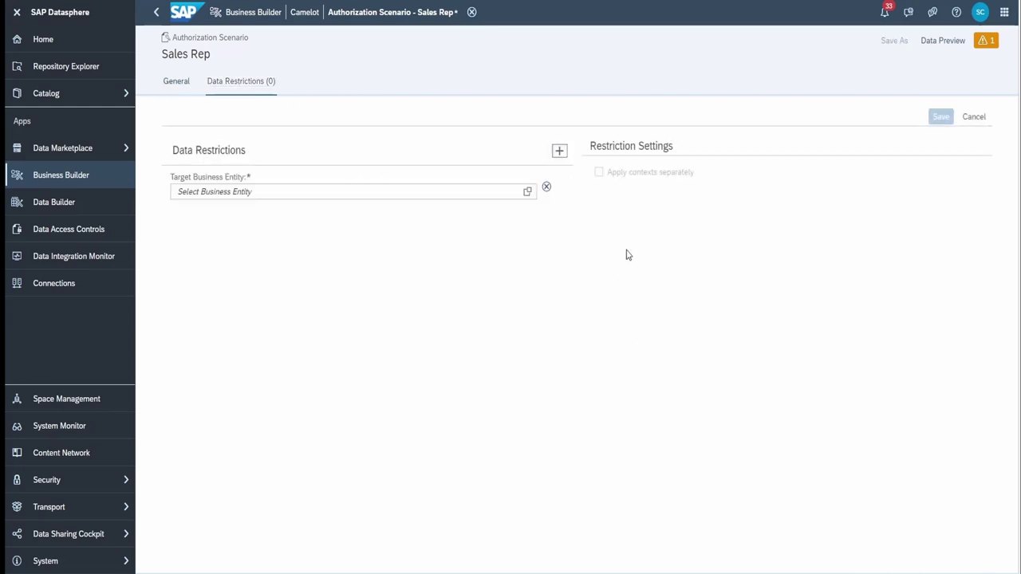
click(558, 150)
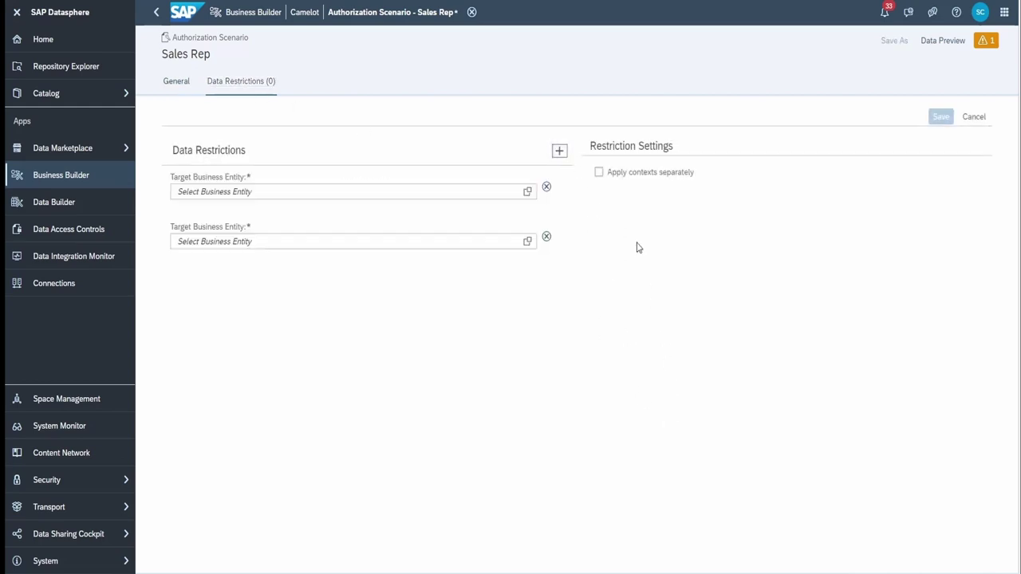
click(527, 193)
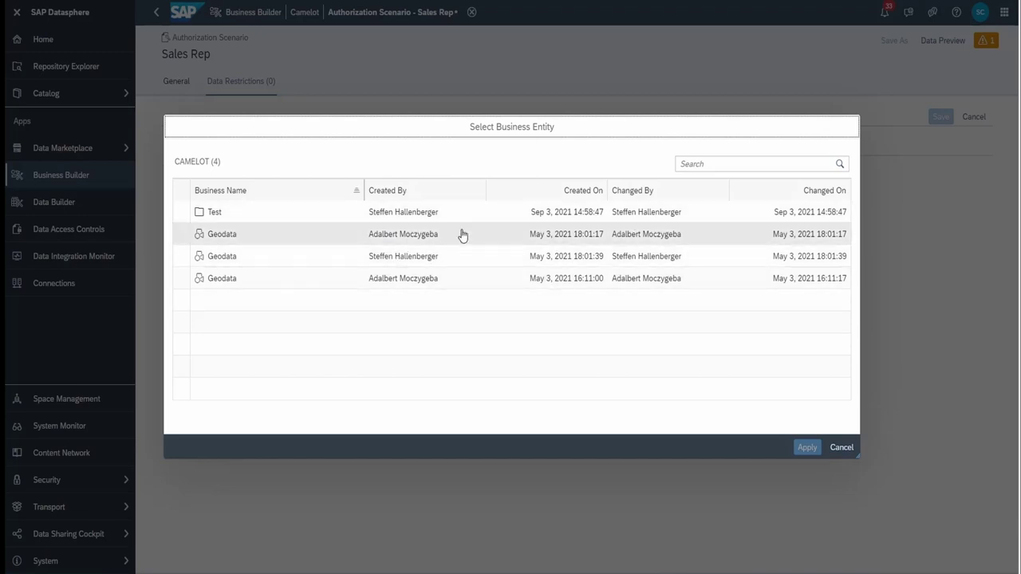
click(841, 447)
click(618, 320)
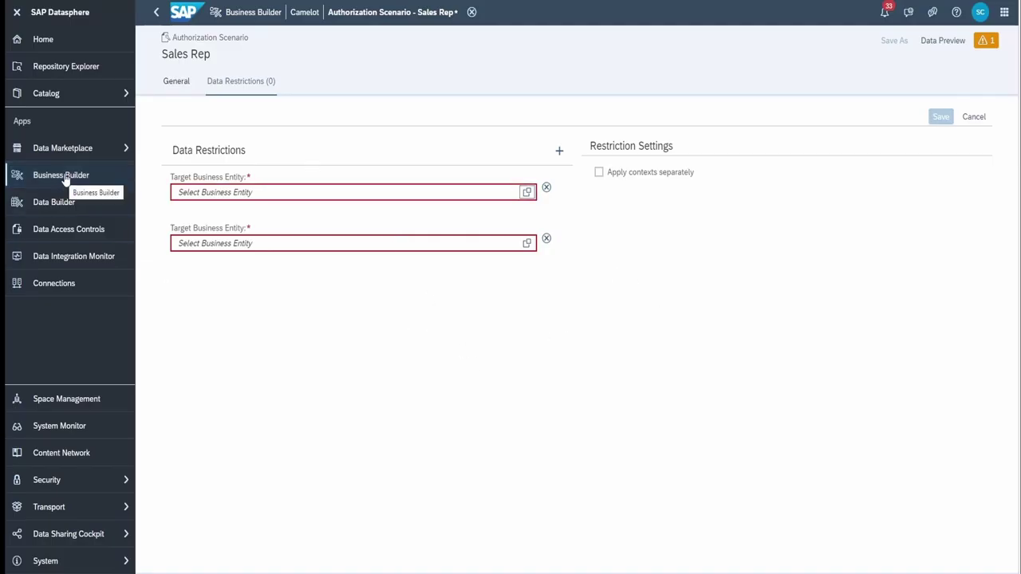
click(61, 205)
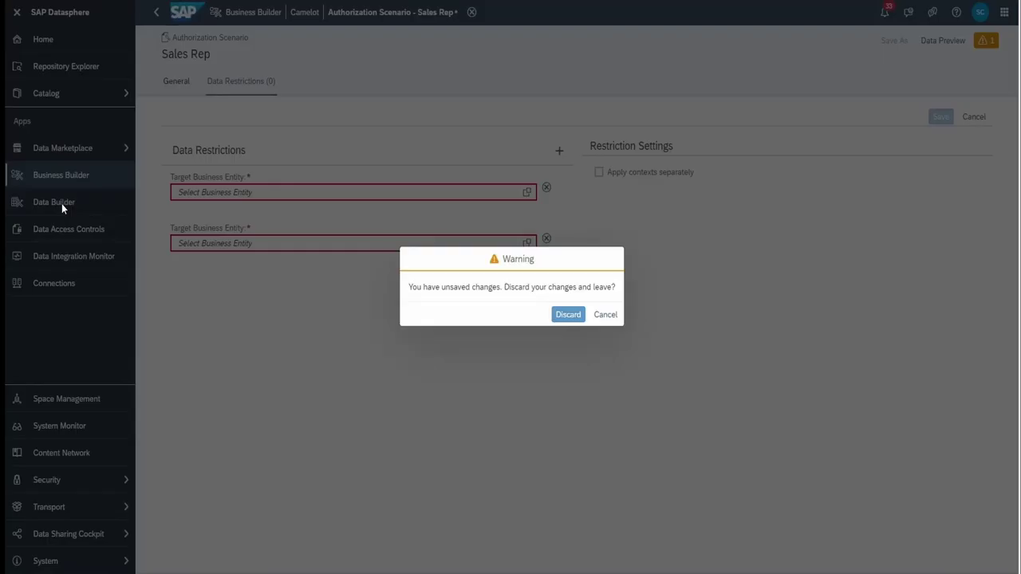
click(565, 316)
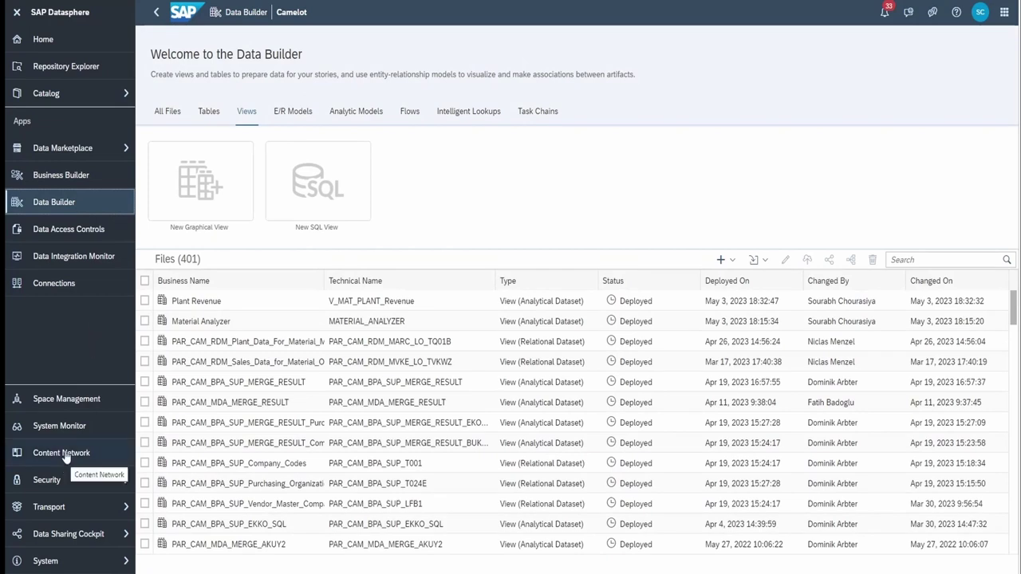
Open the Roles overview under Security and review the predefined Business Intelligence and SAP Datasphere roles
click(76, 483)
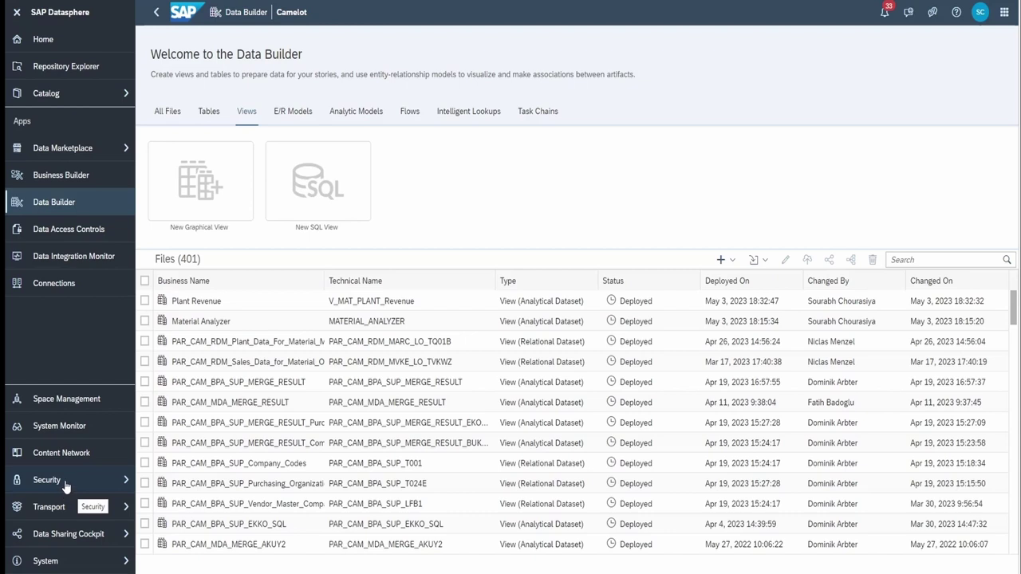
click(66, 480)
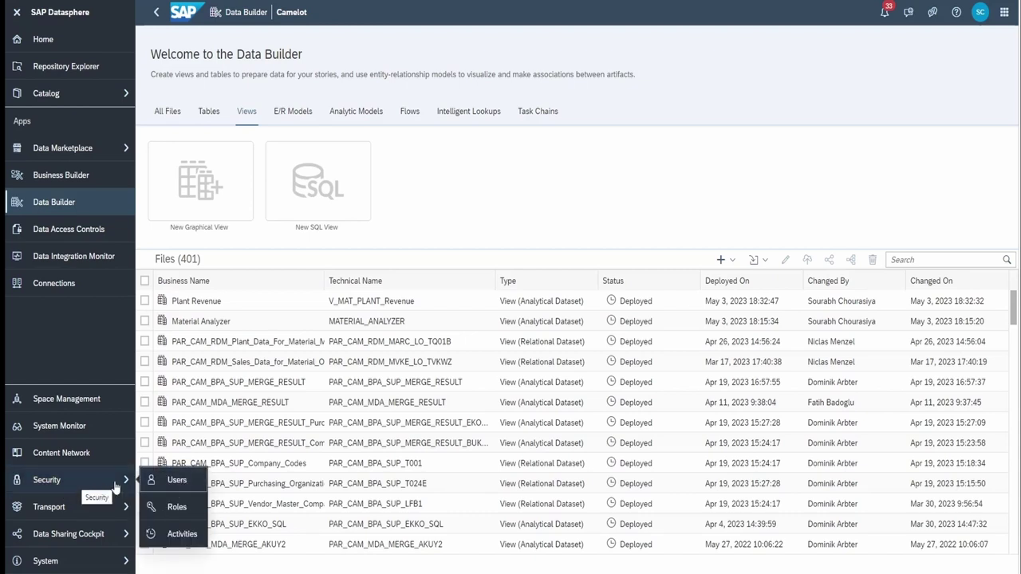
click(182, 508)
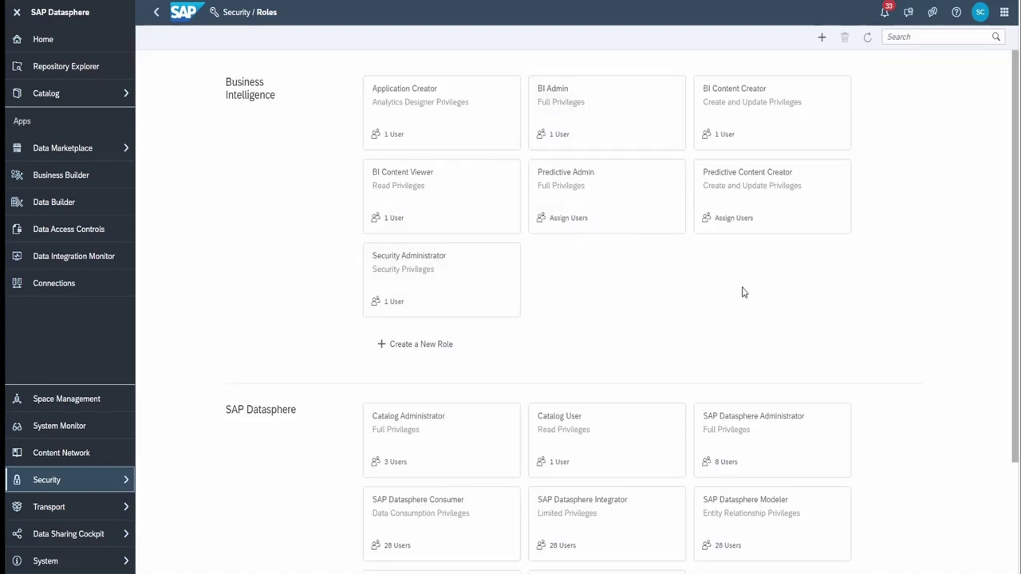
scroll(902, 319, down, 3)
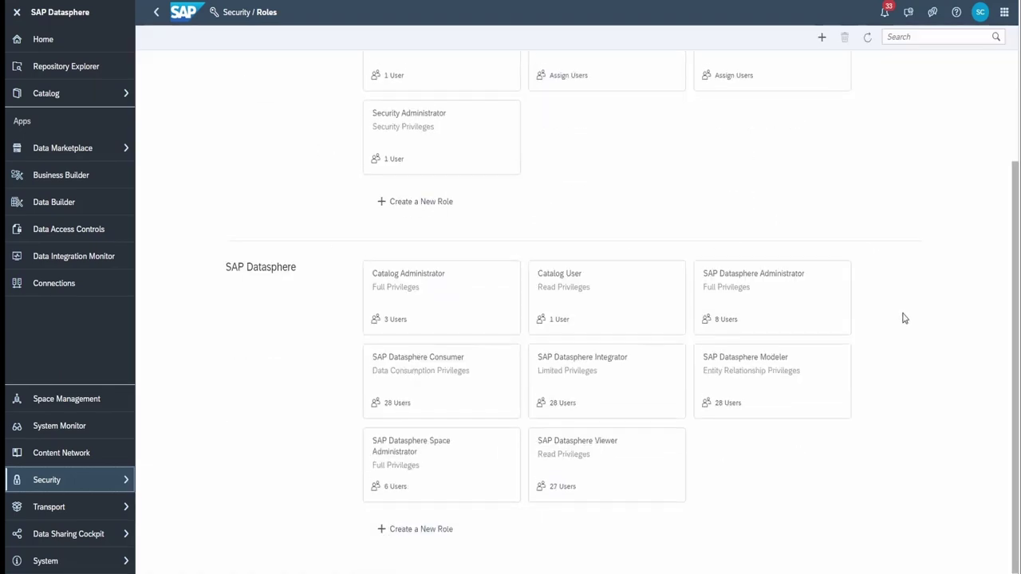
scroll(904, 318, up, 3)
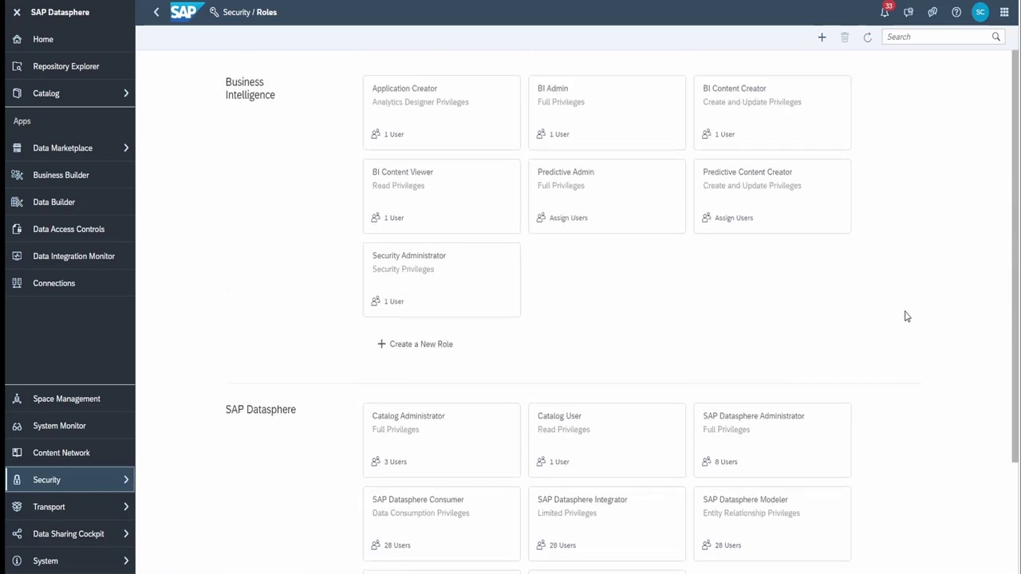
Check which license types are offered when creating a new Business Intelligence role, and cancel the creation
click(420, 351)
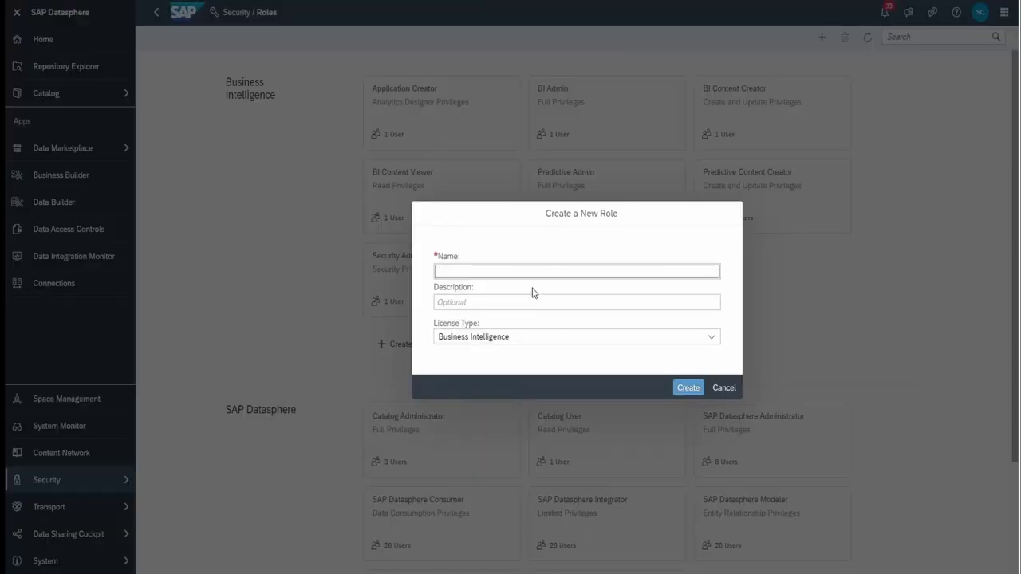
click(712, 338)
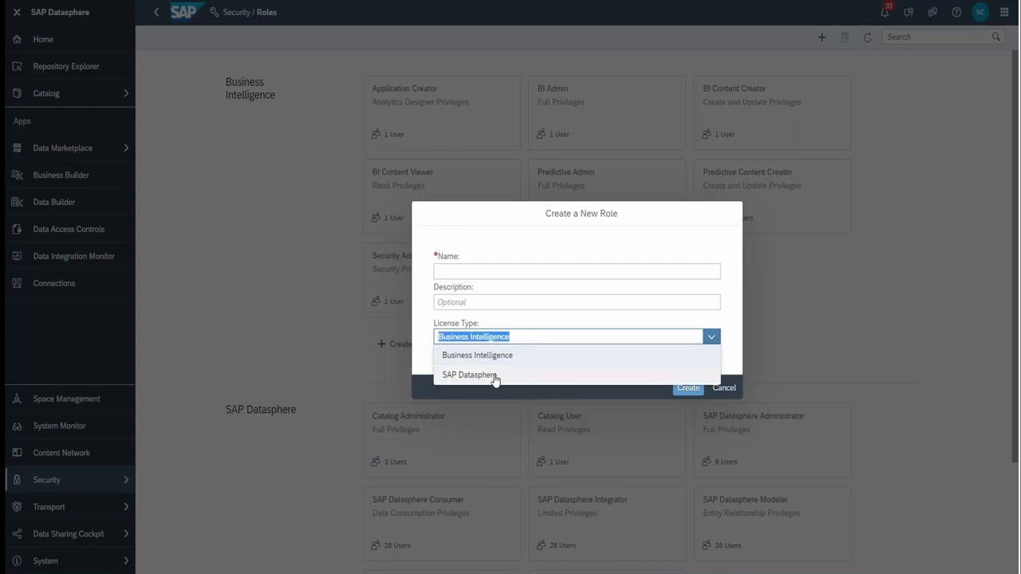
click(725, 389)
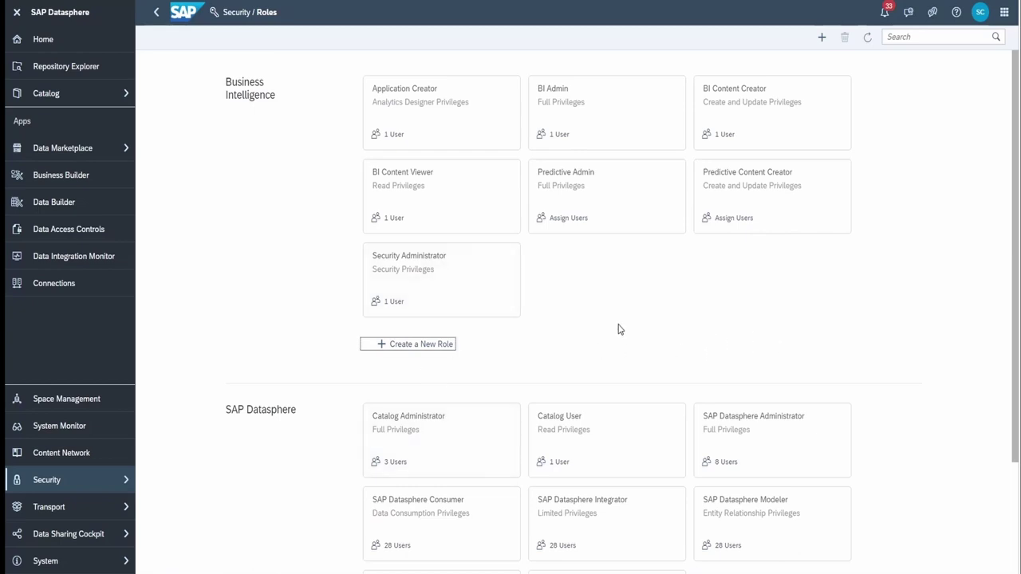
Examine the privileges assigned to the Application Creator role and return to the roles overview
click(461, 125)
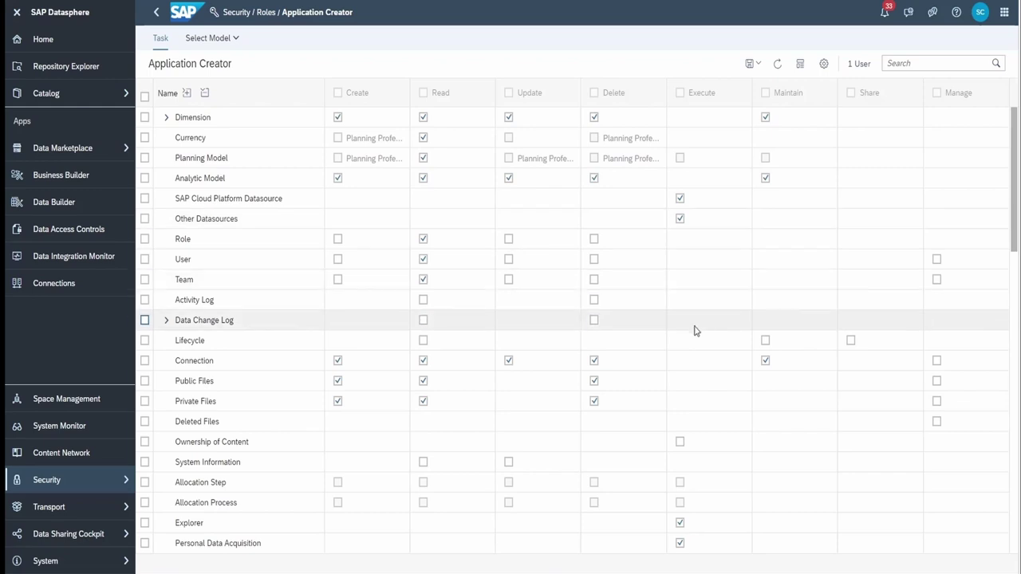
scroll(699, 330, down, 1)
scroll(699, 330, down, 7)
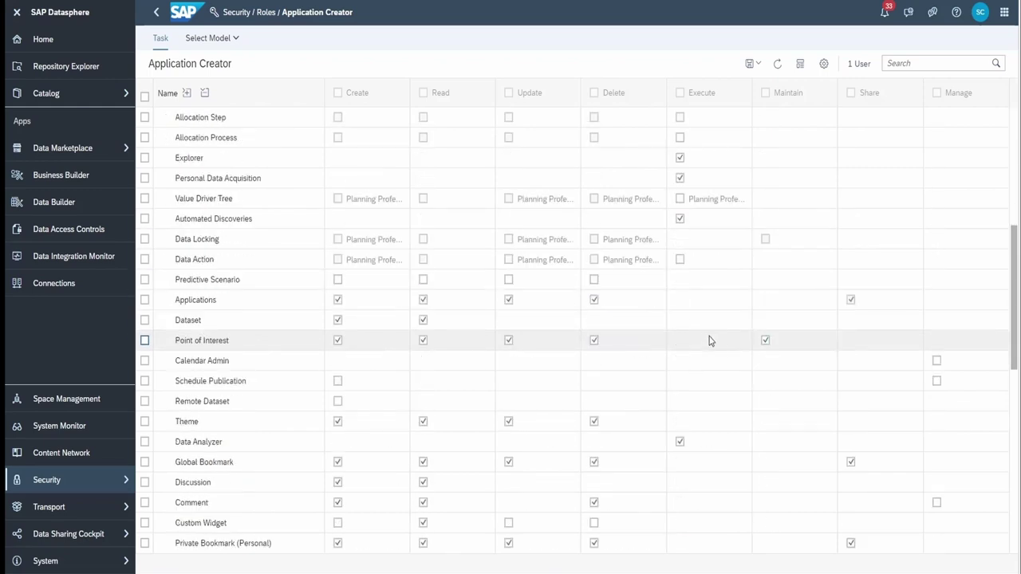
scroll(712, 343, down, 7)
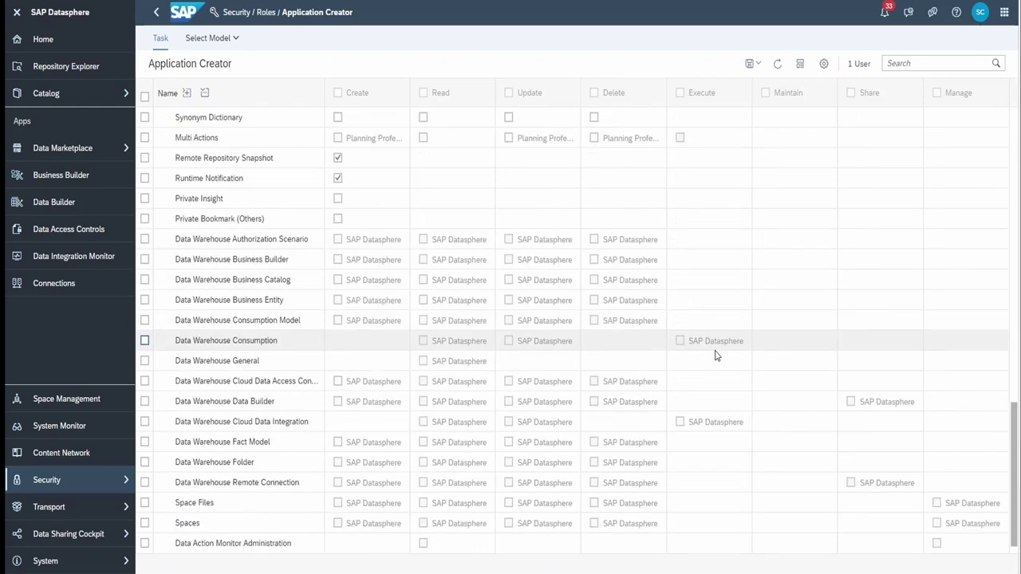
scroll(720, 358, down, 1)
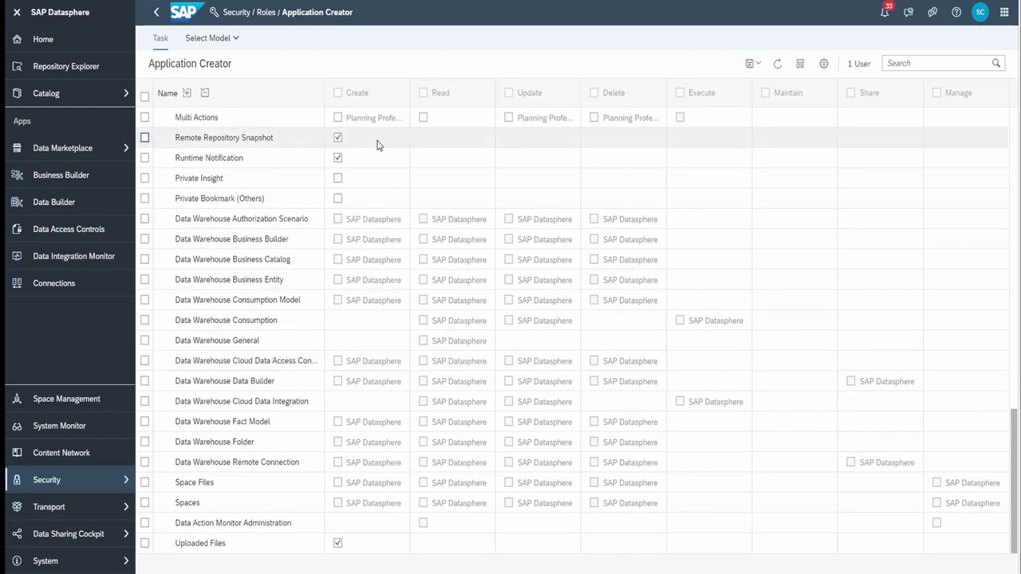
click(156, 12)
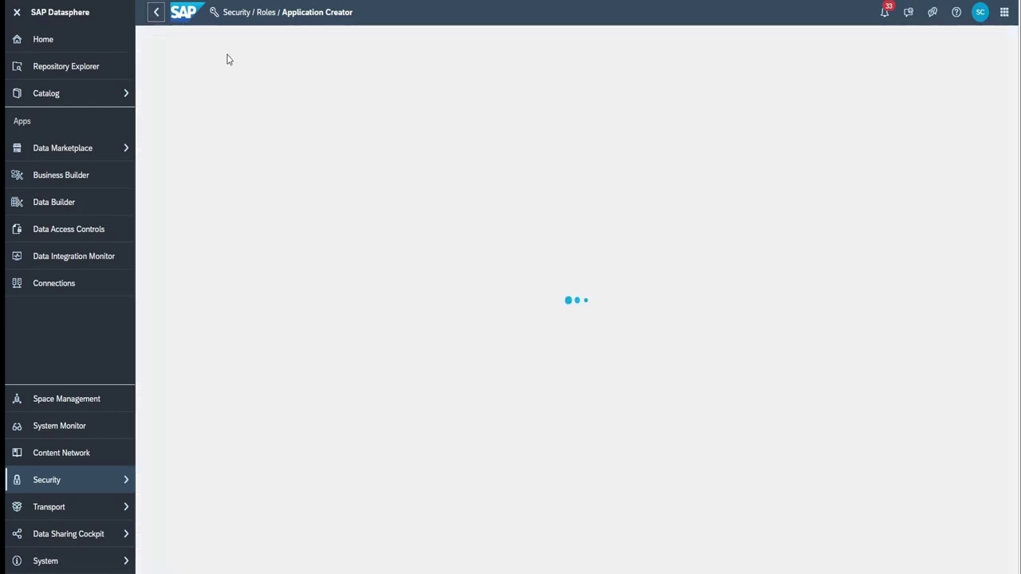
Create a new role named Test_TRANING_BATCH_6 with the SAP Datasphere license type, leaving the description empty and choosing a role template
scroll(793, 342, down, 3)
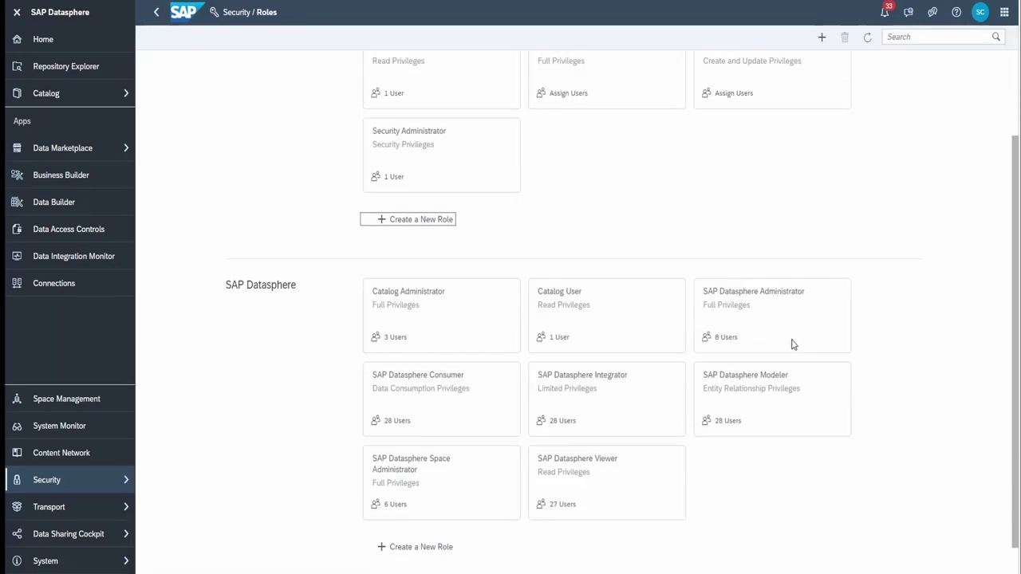
click(427, 531)
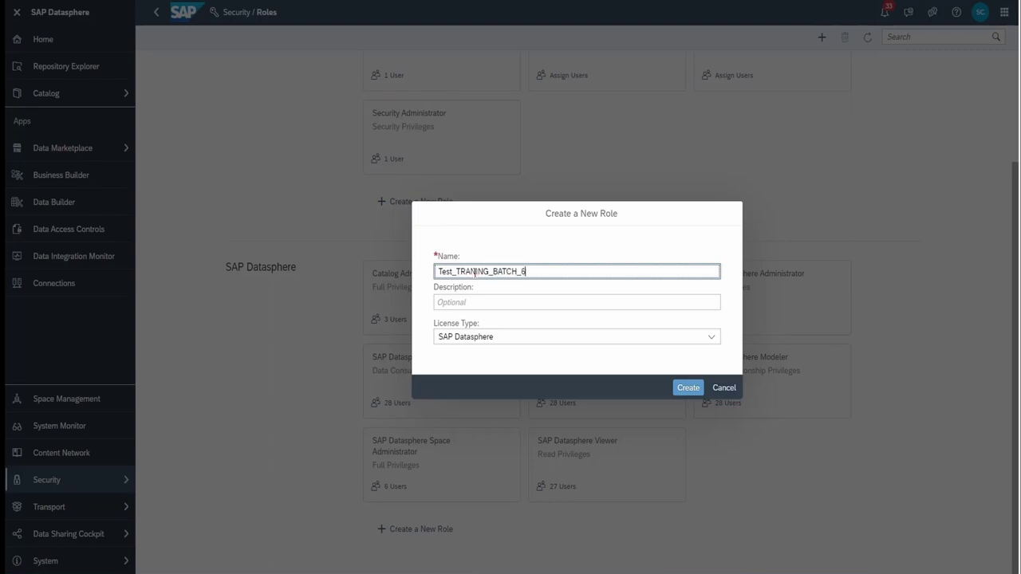
click(542, 301)
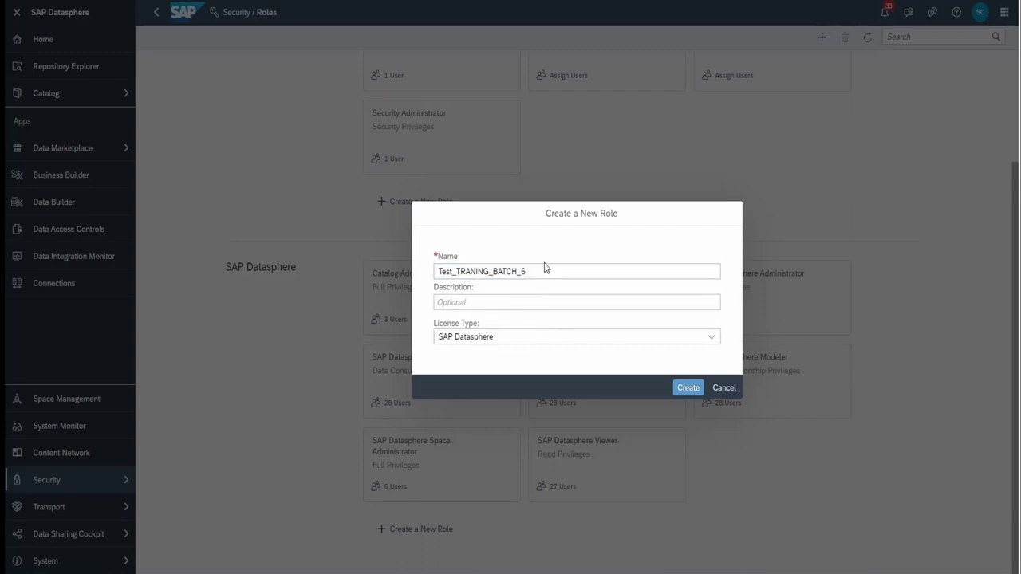
click(463, 299)
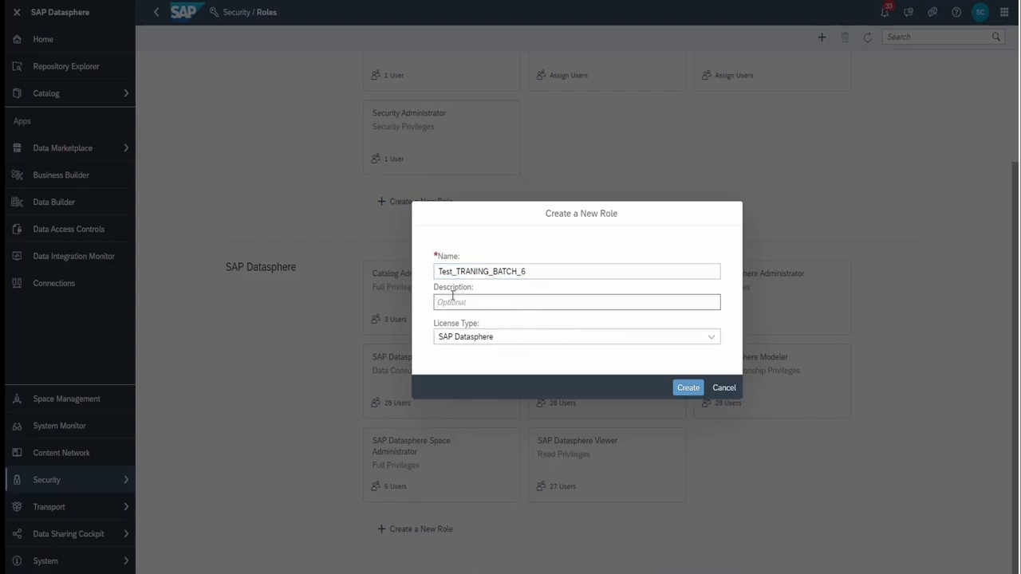
click(688, 387)
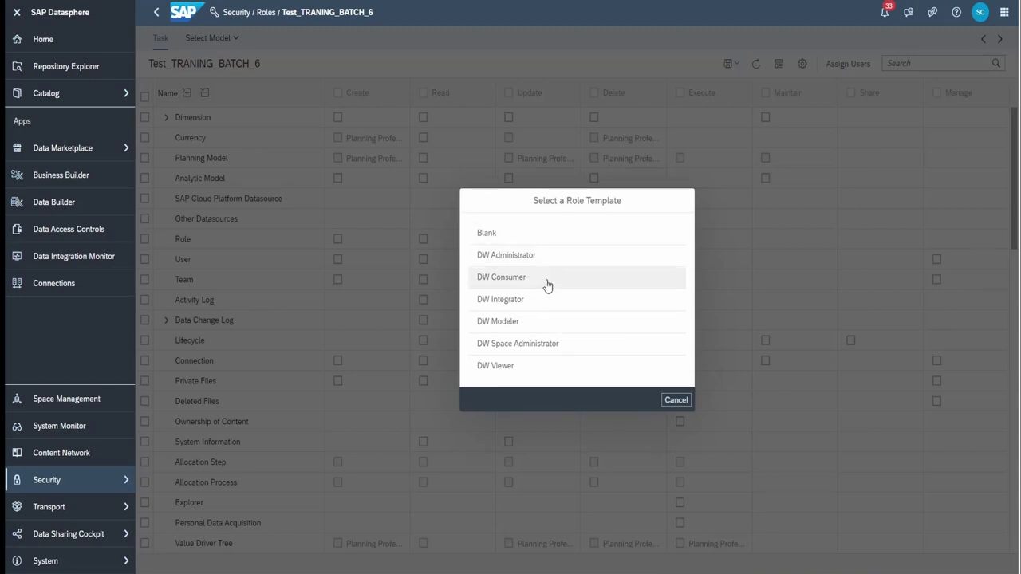
click(550, 333)
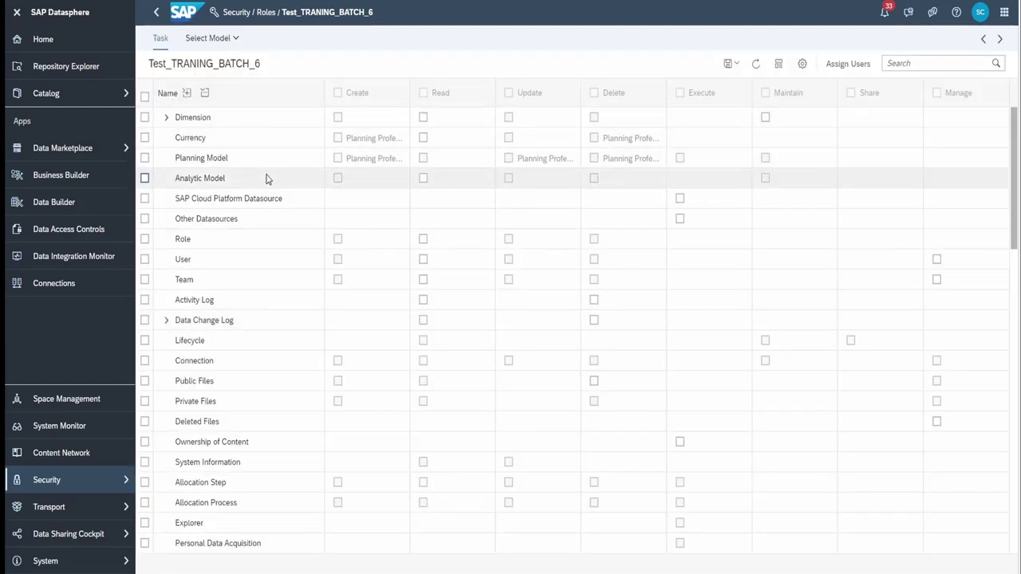
Try granting Read and Maintain privileges on Dimension in the new role, and clear them again
scroll(292, 405, down, 4)
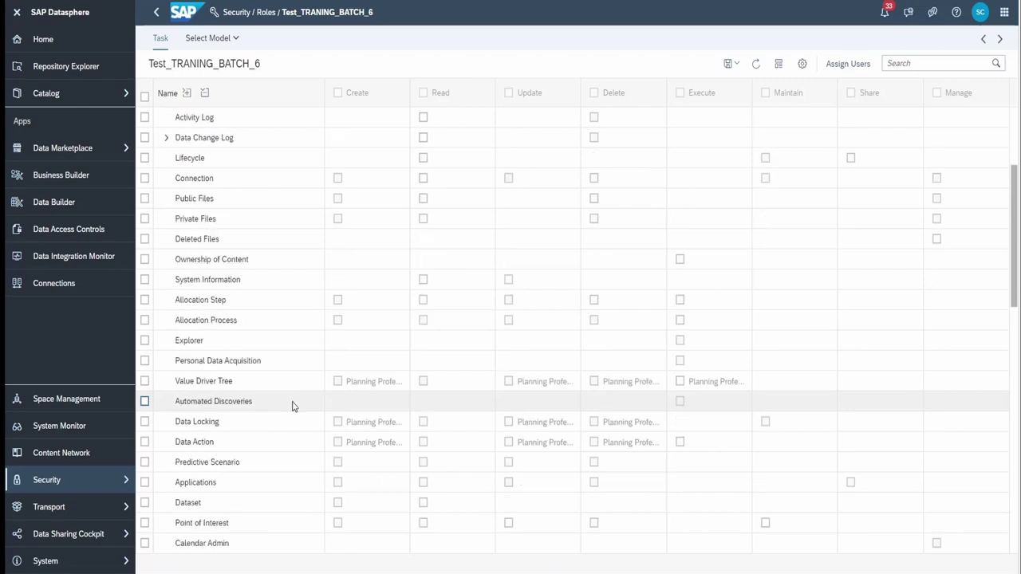
scroll(502, 235, up, 4)
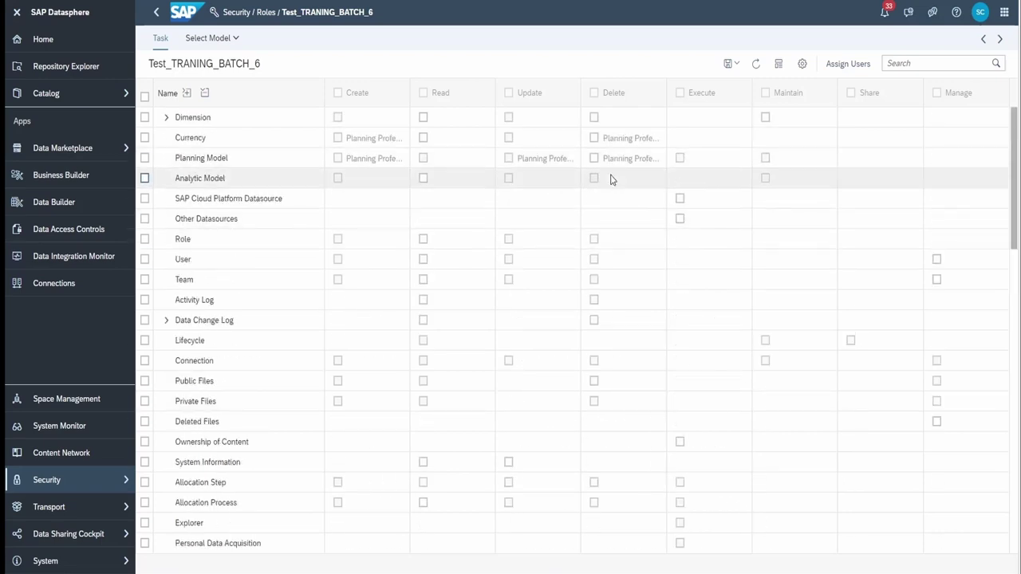
click(224, 125)
click(423, 118)
click(764, 119)
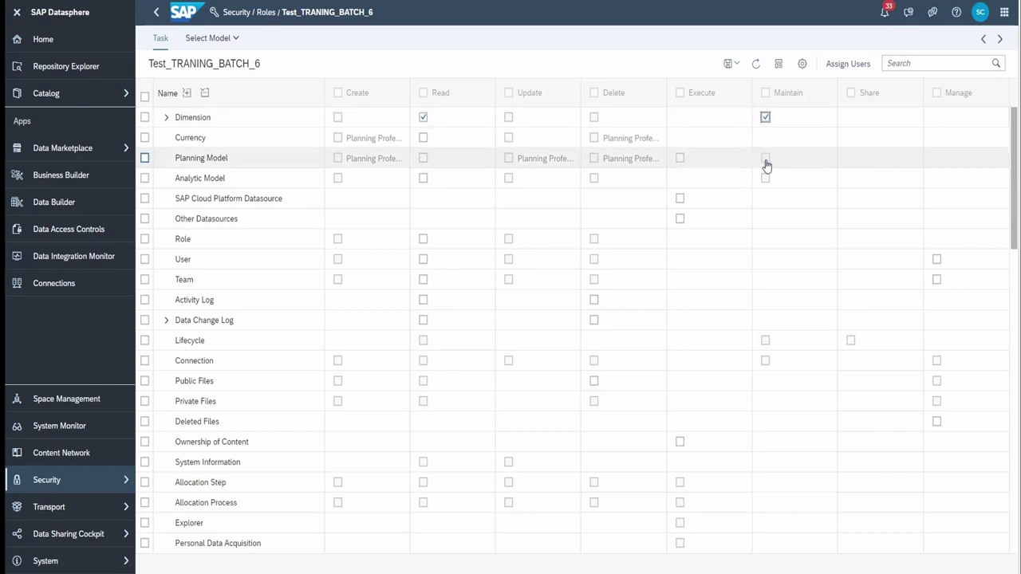
click(423, 118)
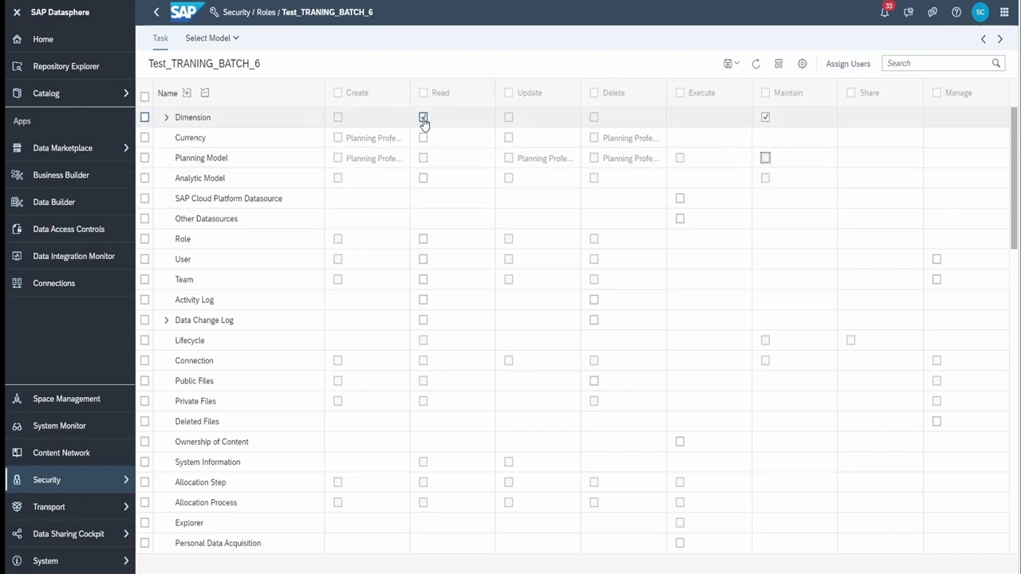
Examine the individual entries under Dimension and the remaining privileges that can be assigned to the new role
click(166, 118)
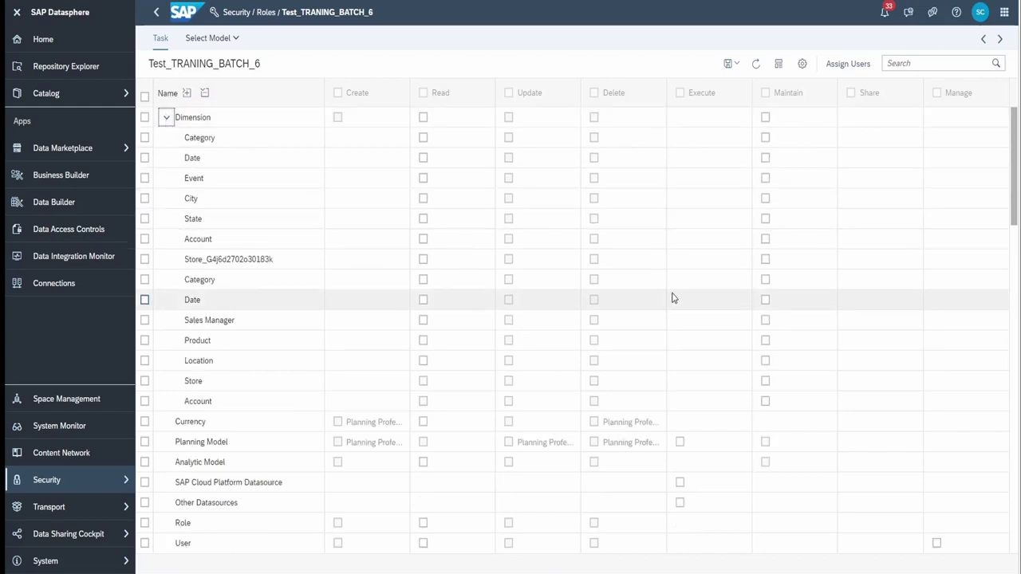
click(422, 138)
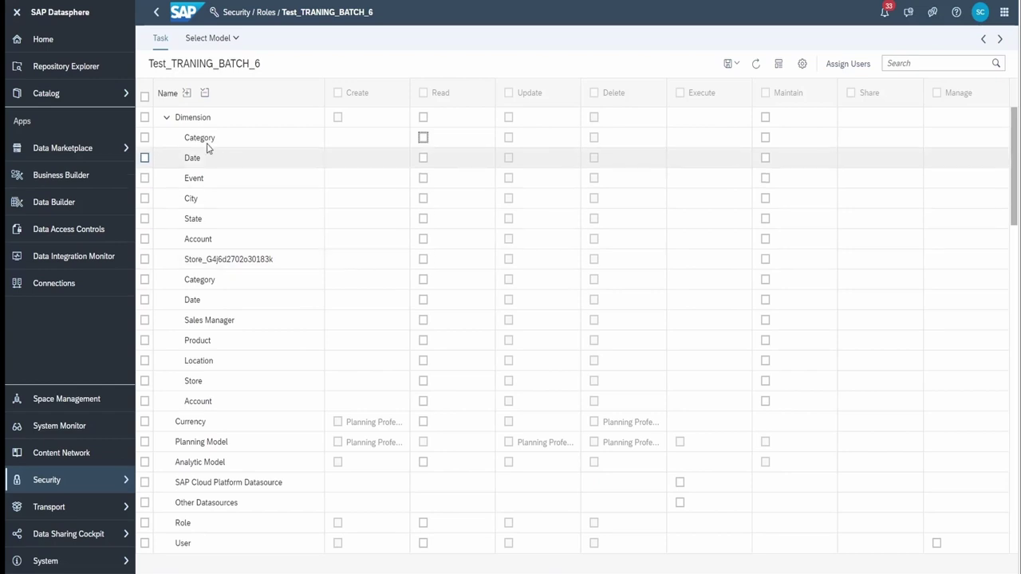
click(166, 119)
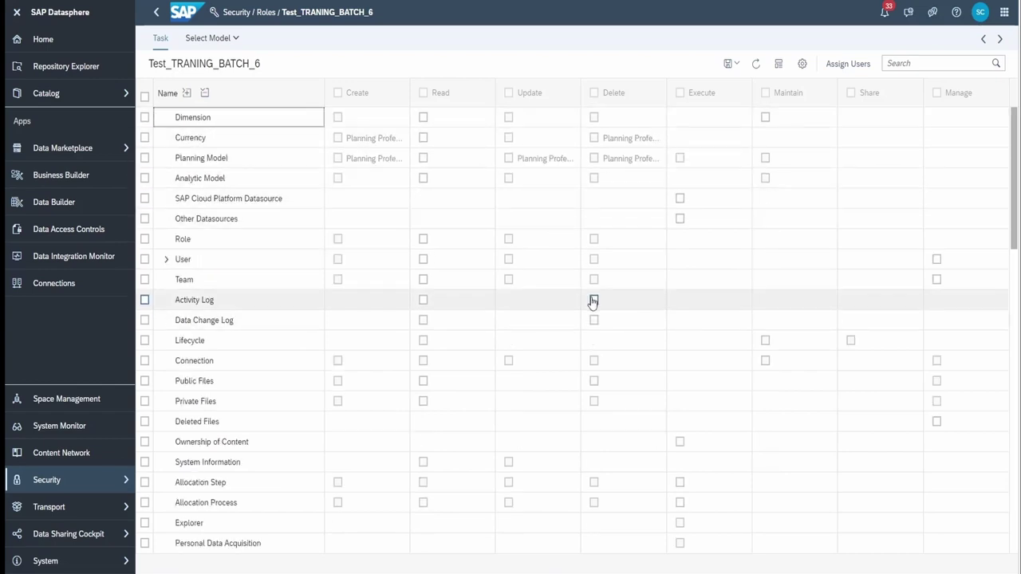
scroll(592, 302, down, 4)
scroll(629, 343, down, 5)
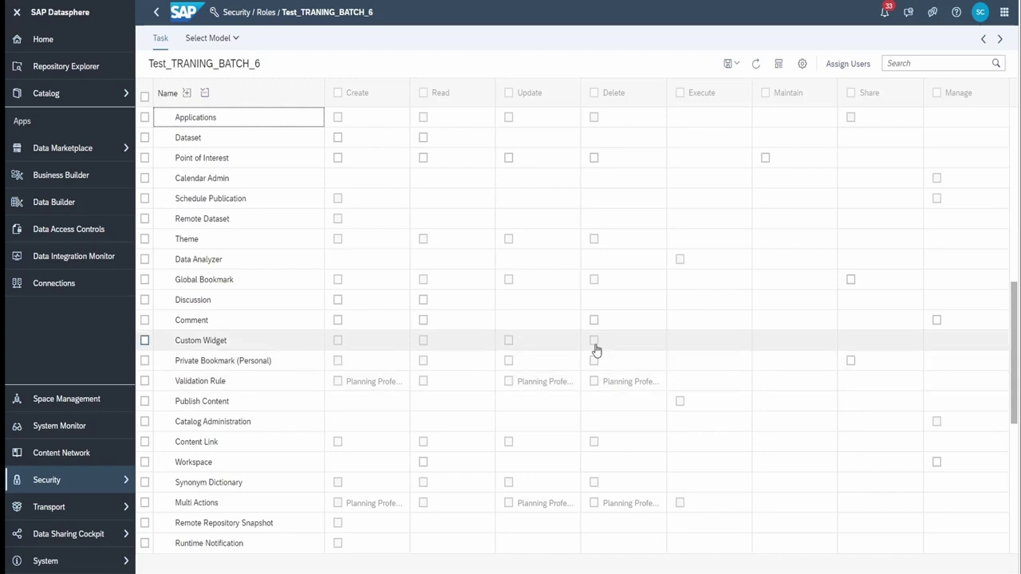
scroll(374, 244, up, 4)
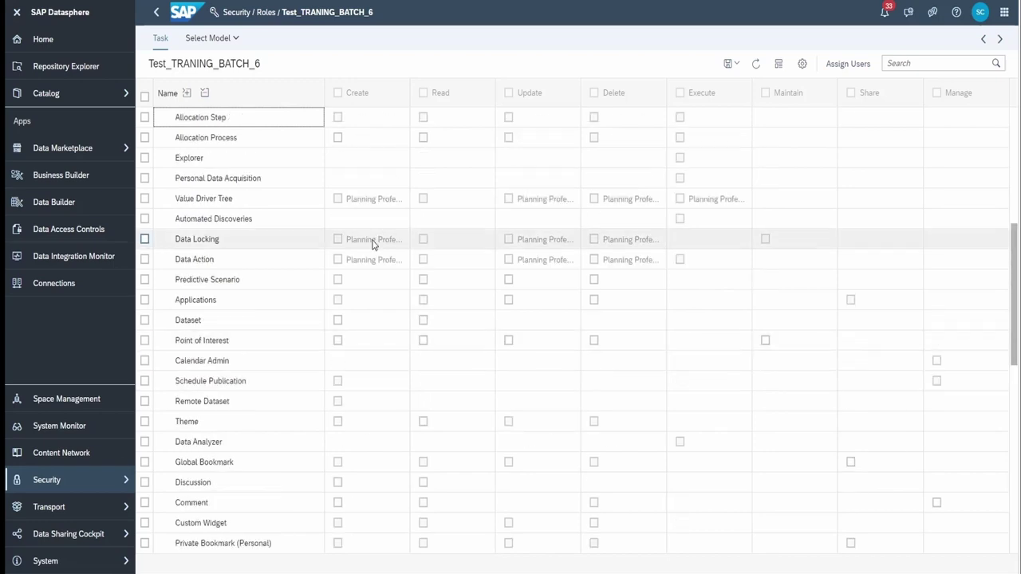
Leave the Test_TRANING_BATCH_6 role for the Content Network, discarding its unsaved changes
click(79, 490)
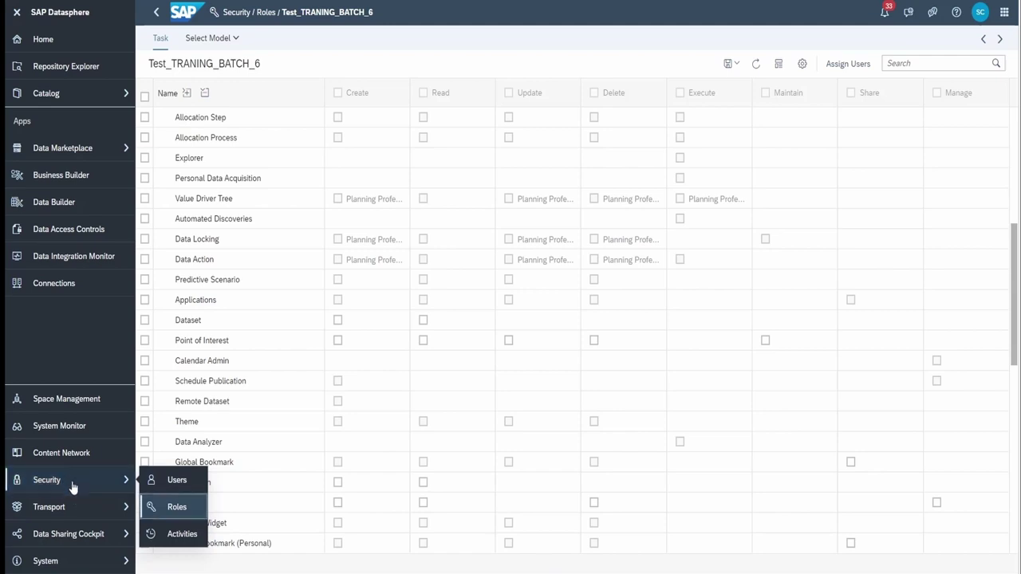
click(80, 453)
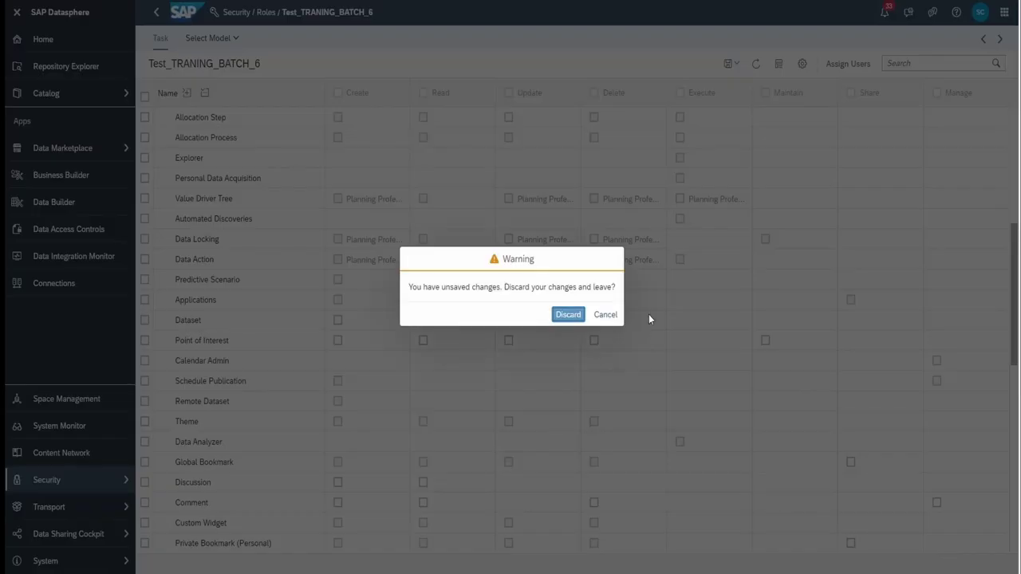
click(567, 314)
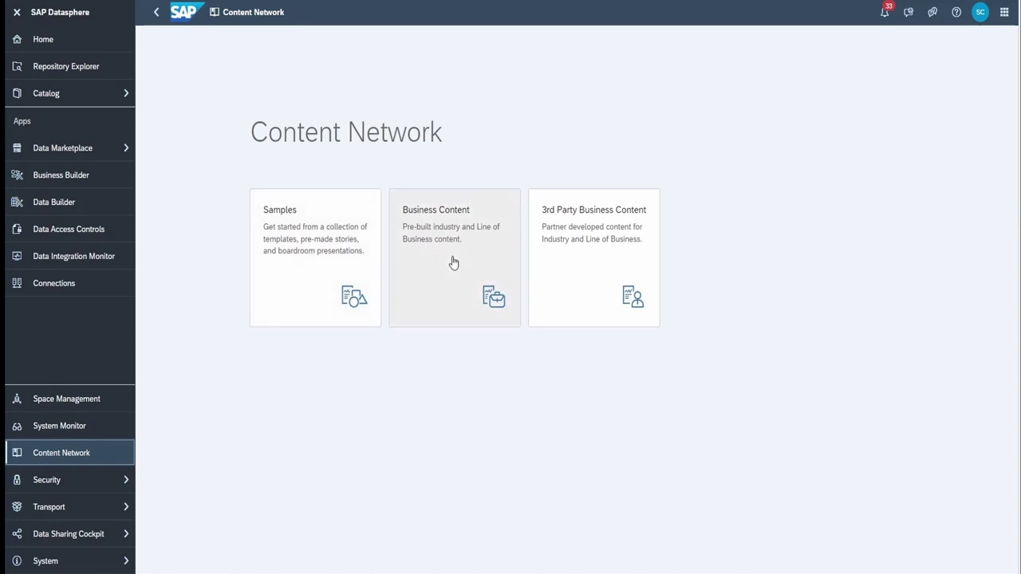
Open the SAP Sample Content for FI, HR and SD package among the samples and read its overview
click(306, 256)
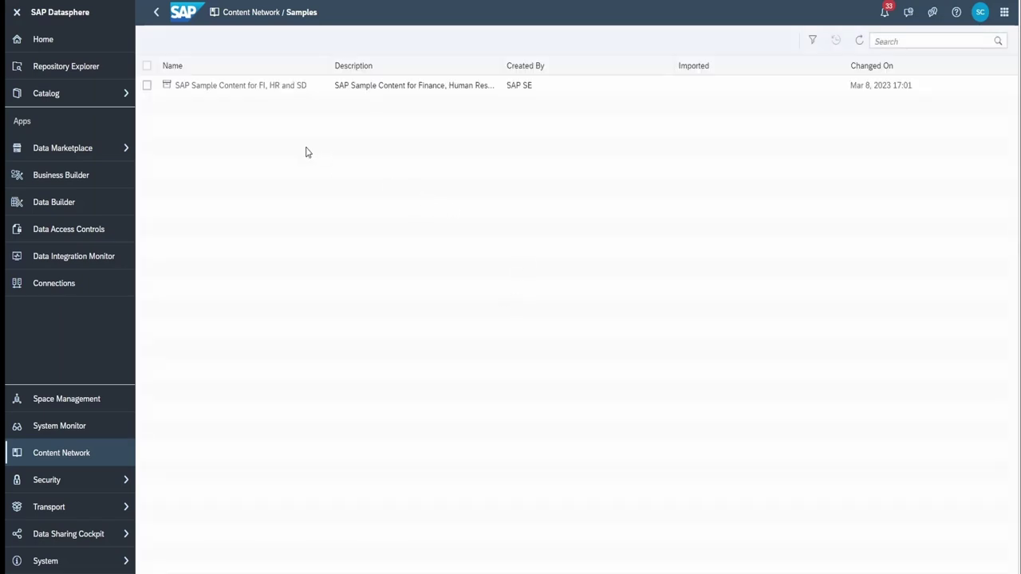
click(266, 89)
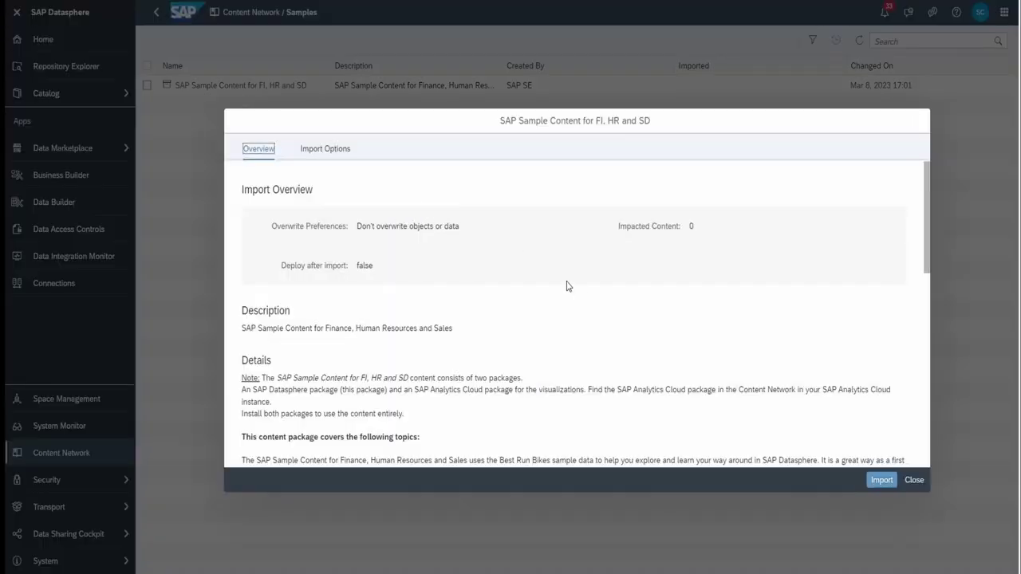
scroll(567, 286, down, 2)
scroll(570, 296, down, 6)
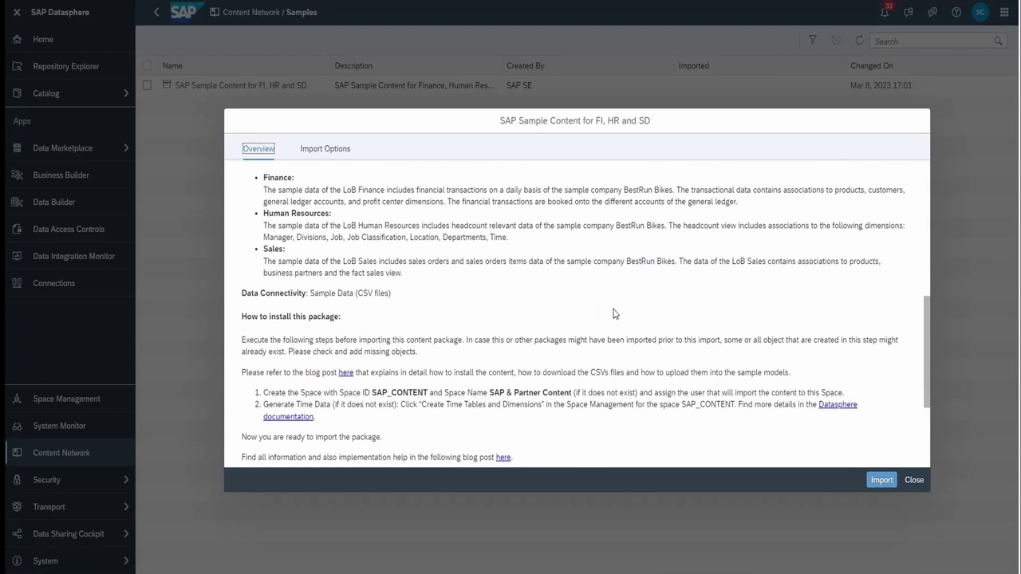
scroll(614, 314, up, 3)
scroll(614, 314, up, 5)
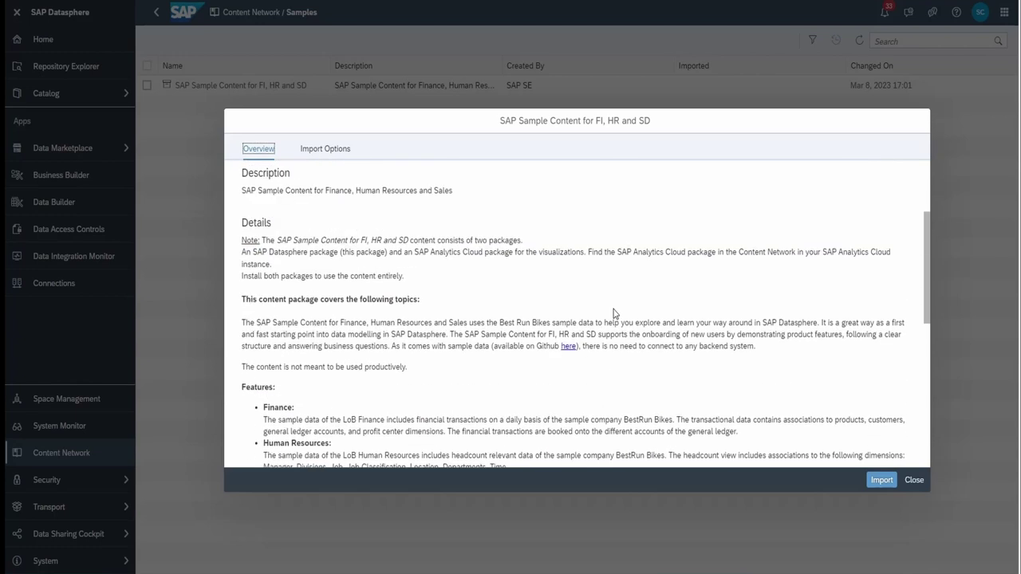
scroll(614, 309, down, 4)
Review the sample package's import options and the list of objects it contains, and close it without importing
click(330, 152)
scroll(655, 281, down, 3)
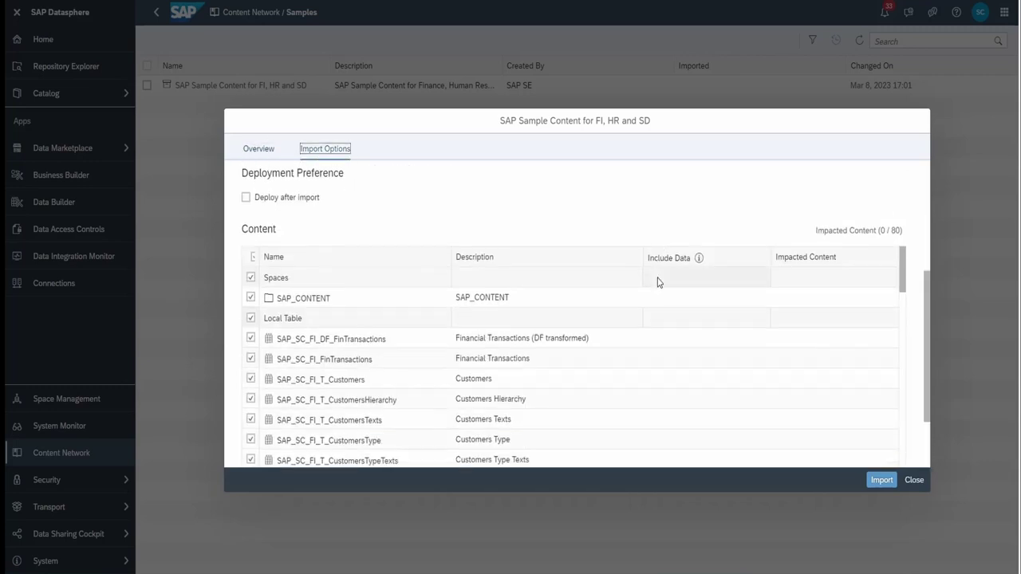
scroll(656, 282, down, 2)
scroll(595, 292, down, 1)
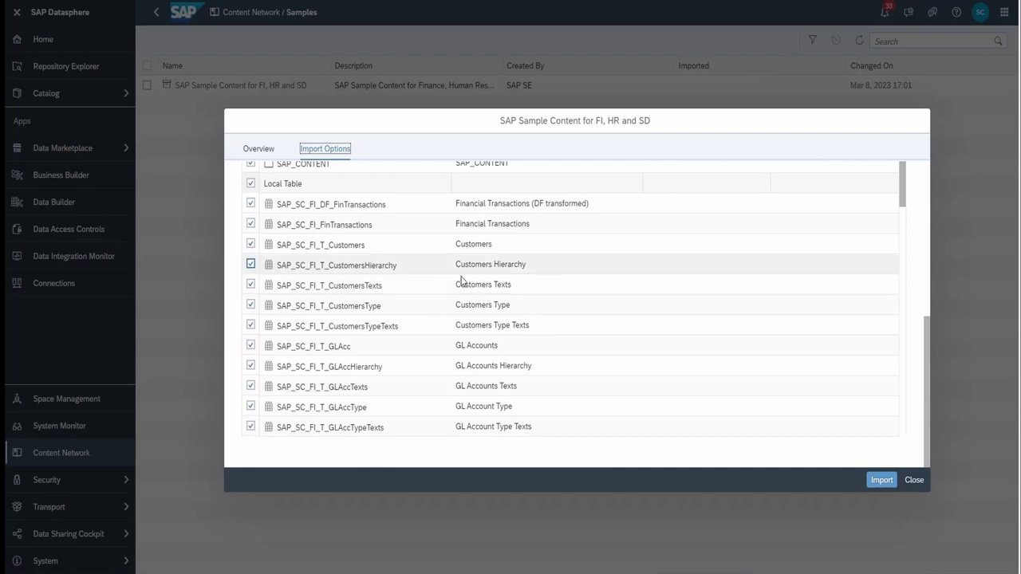
scroll(479, 315, down, 5)
scroll(456, 314, down, 5)
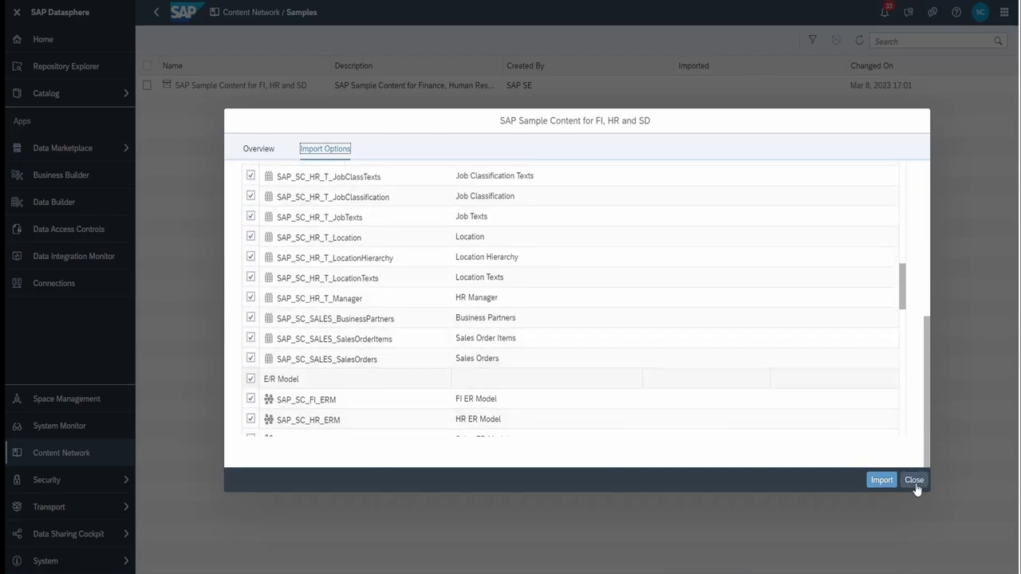
click(916, 481)
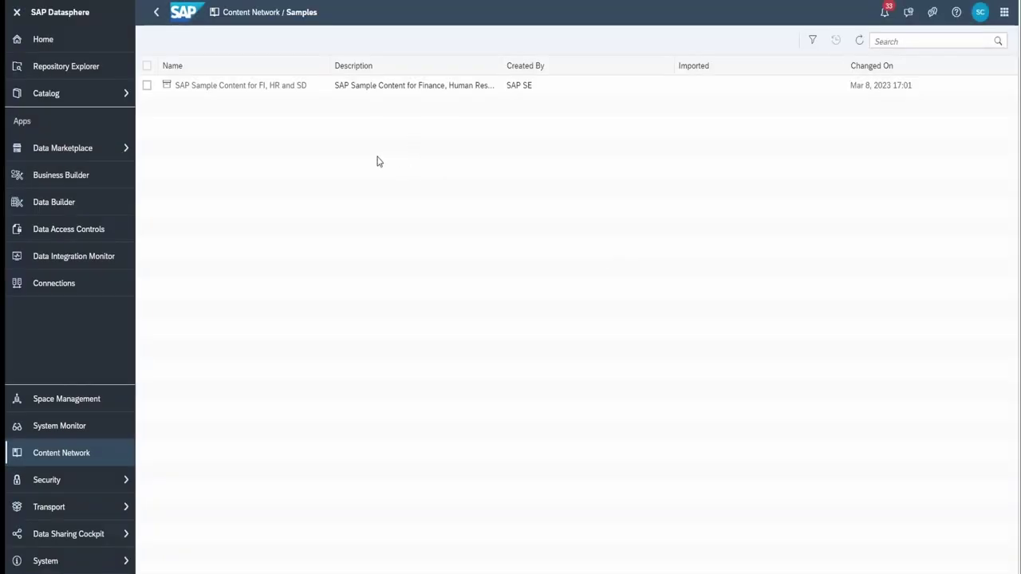
Reopen the SAP Sample Content for FI, HR and SD package and review its overview and overwrite preferences
click(232, 94)
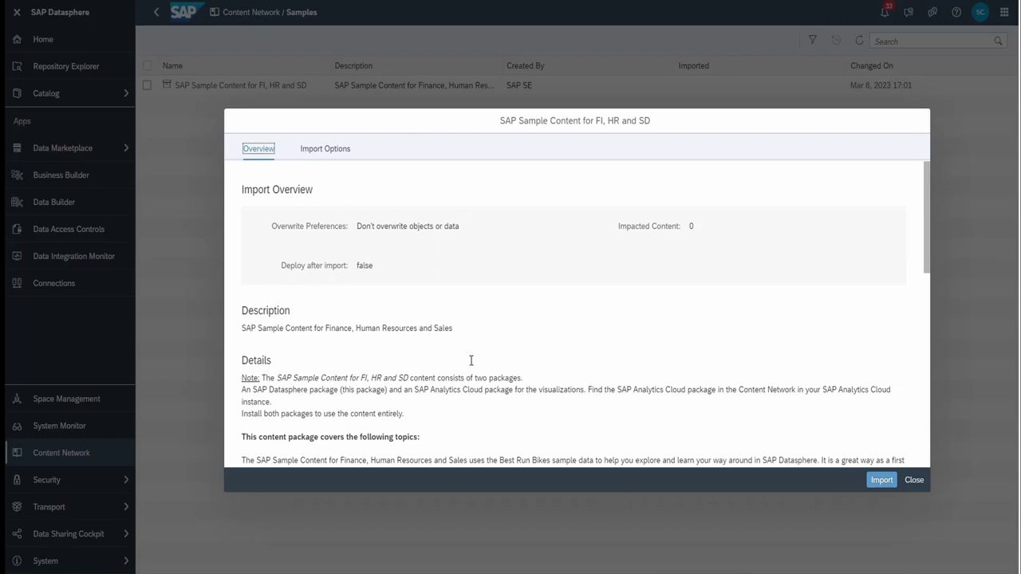
scroll(471, 360, down, 8)
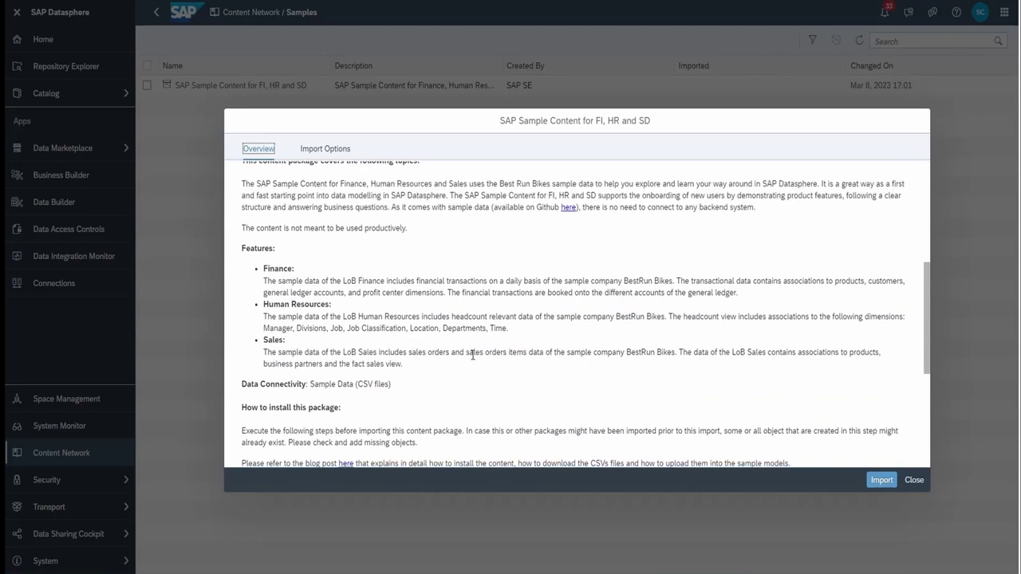
click(339, 153)
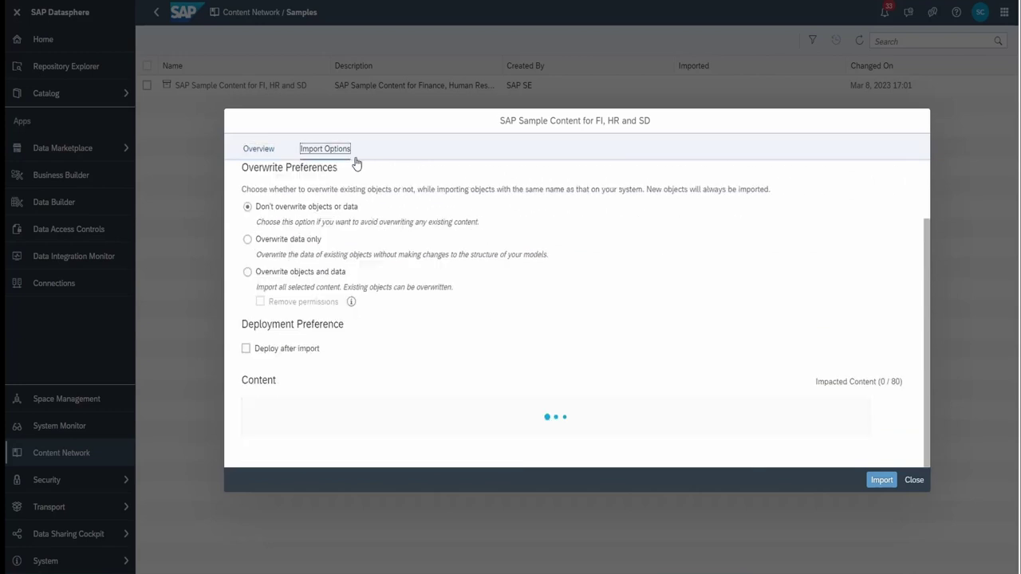
scroll(290, 223, down, 5)
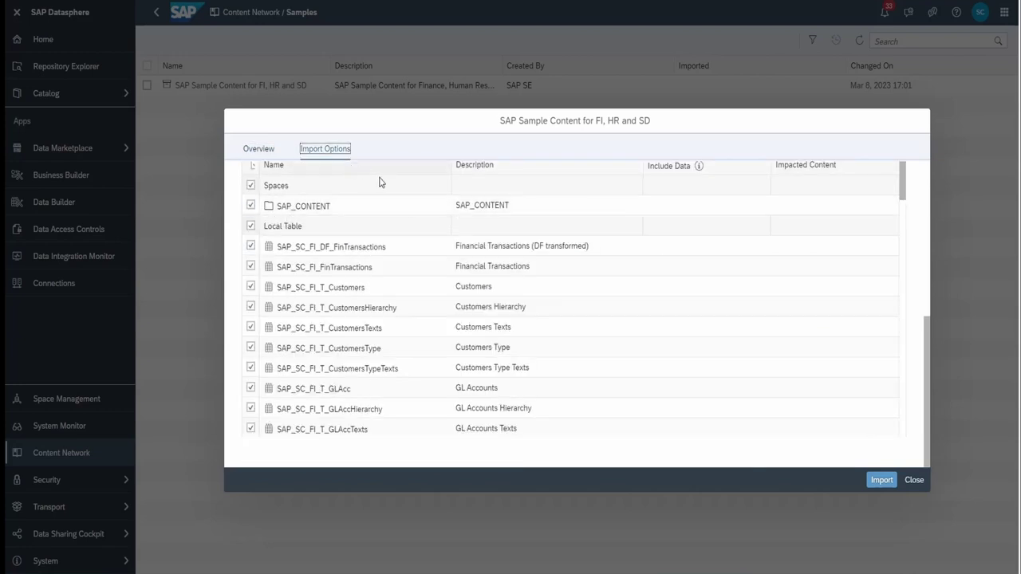
scroll(499, 276, up, 5)
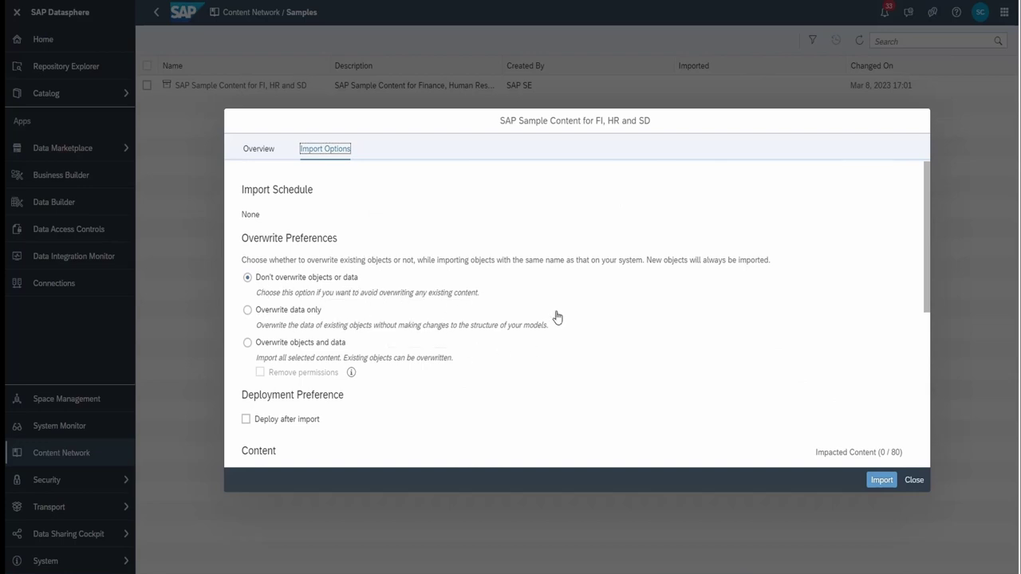
Examine the local tables, E/R models and views included in the sample package, and close it without importing
scroll(614, 305, down, 2)
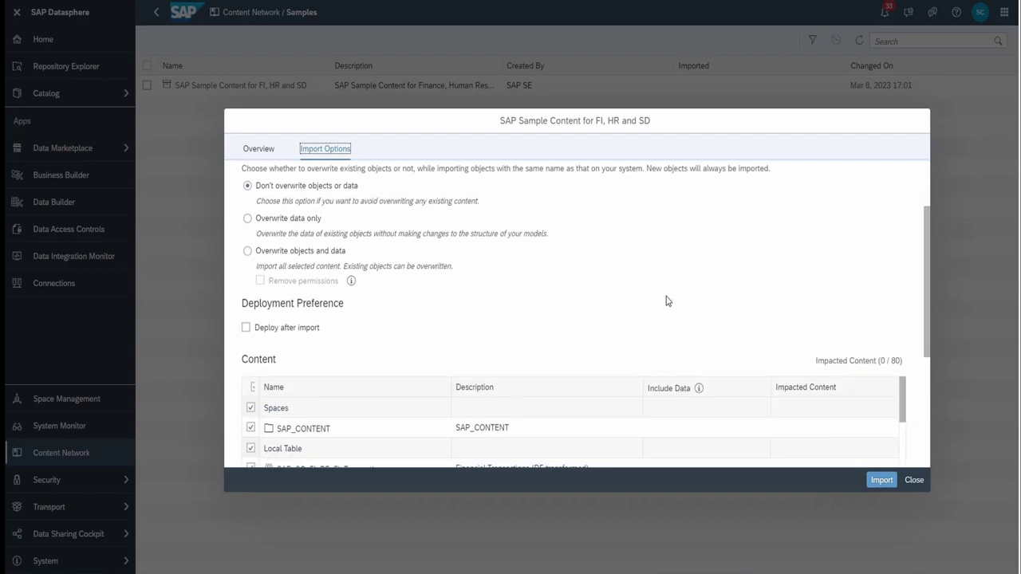
scroll(668, 301, down, 6)
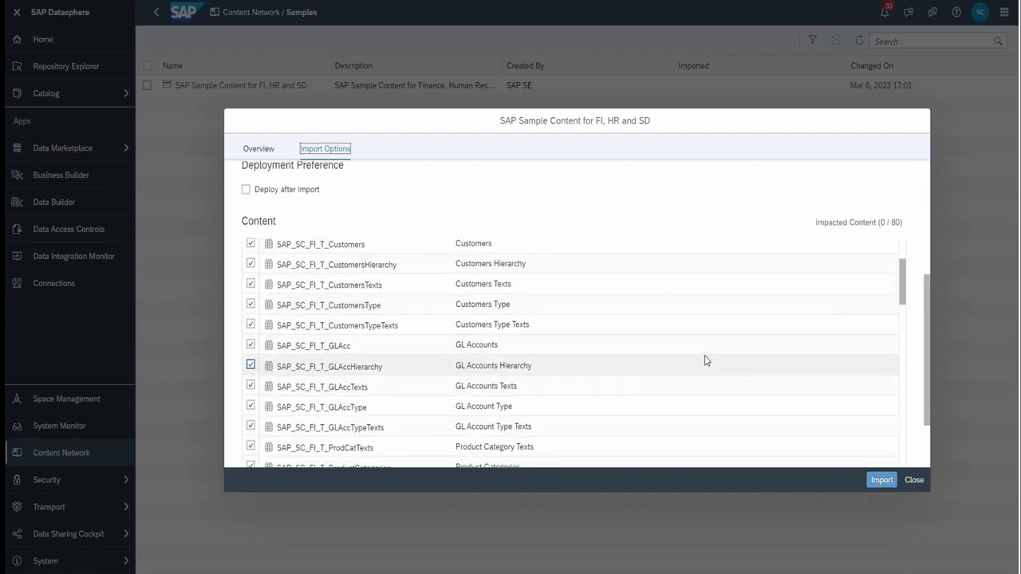
scroll(758, 367, down, 4)
scroll(758, 353, down, 8)
scroll(758, 354, up, 3)
scroll(491, 338, down, 3)
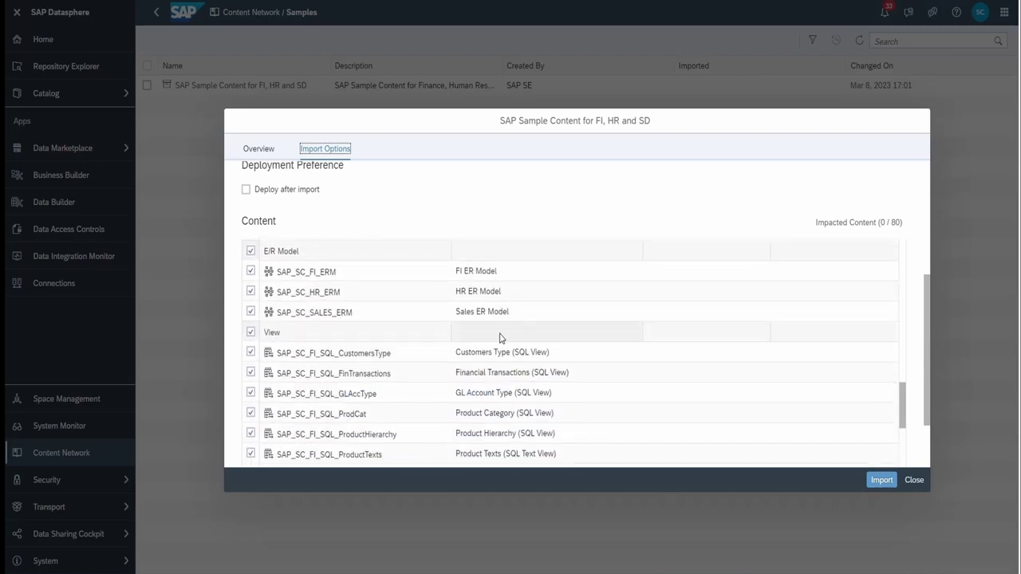
scroll(611, 360, down, 6)
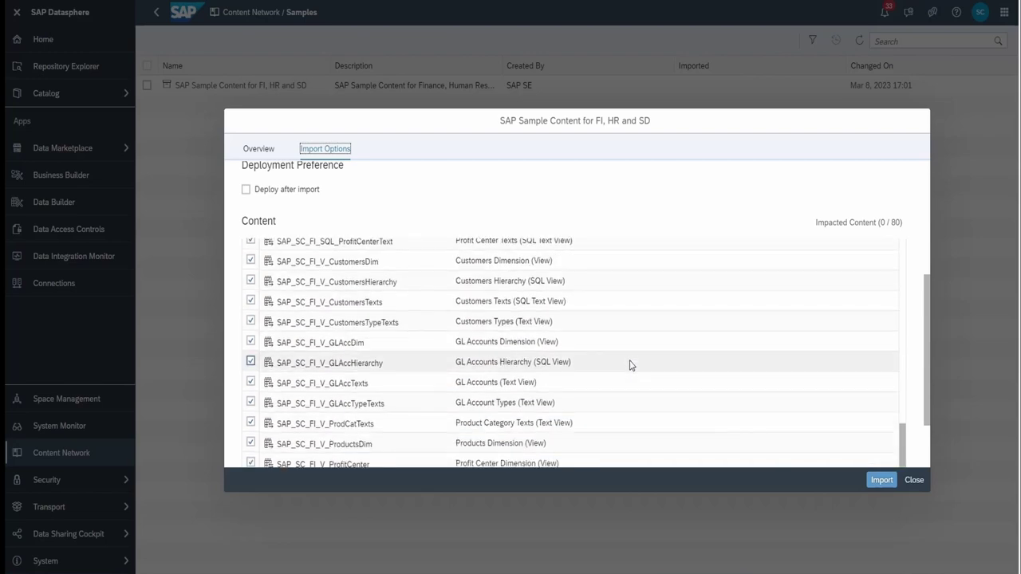
scroll(643, 362, down, 5)
click(916, 481)
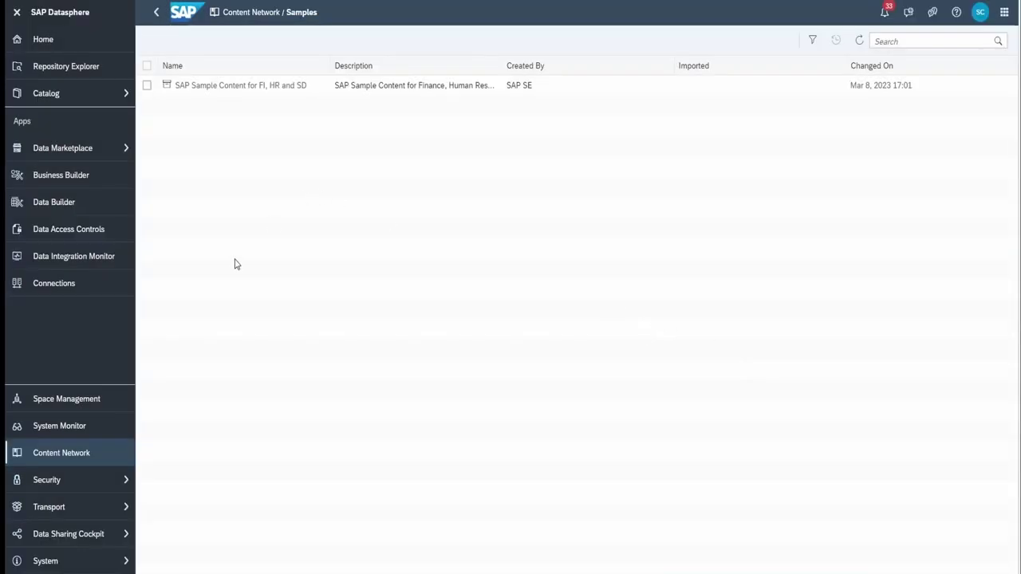
Look through the Business Content packages in the Content Network and return to the overview
click(73, 459)
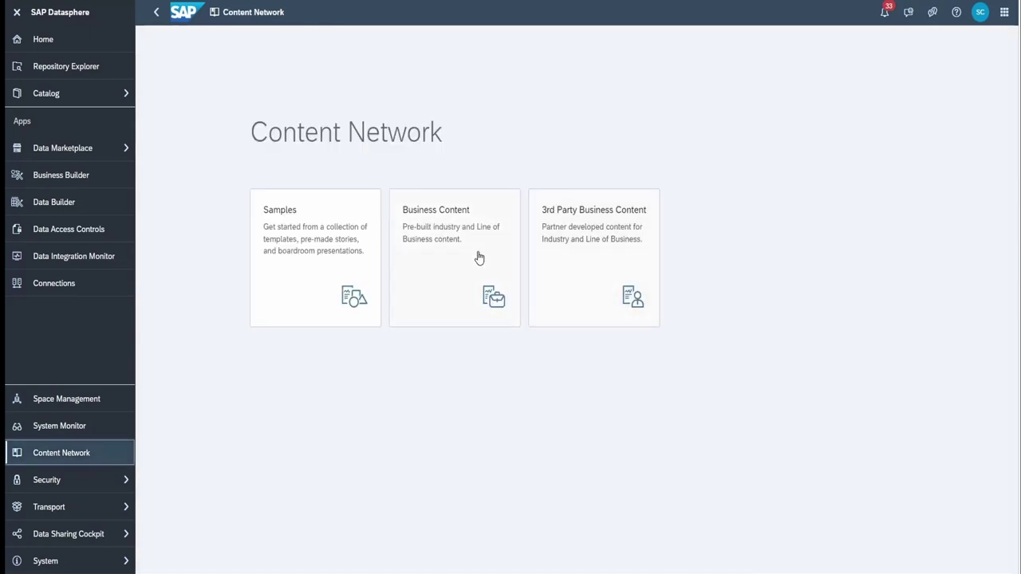
click(481, 261)
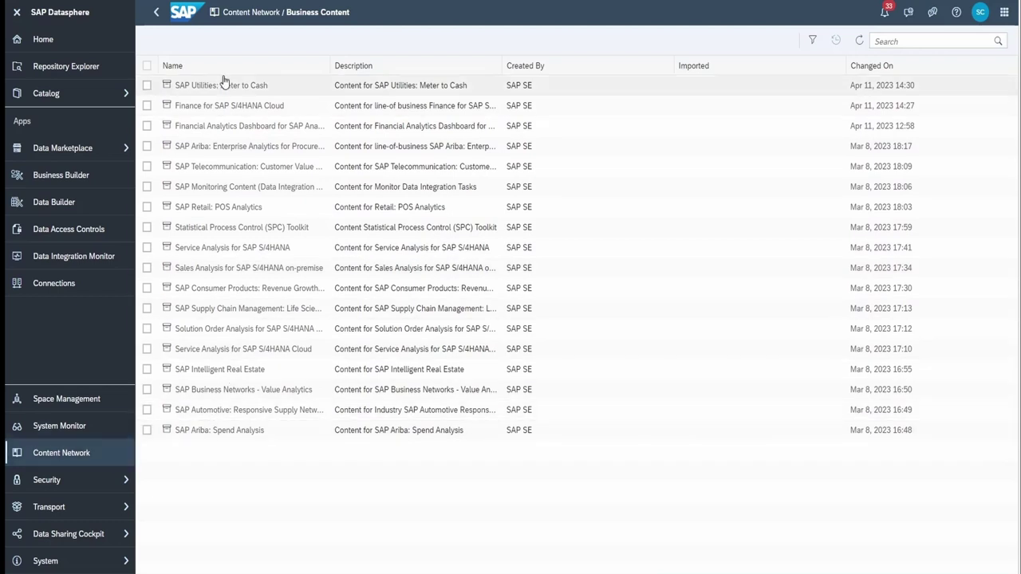
click(157, 12)
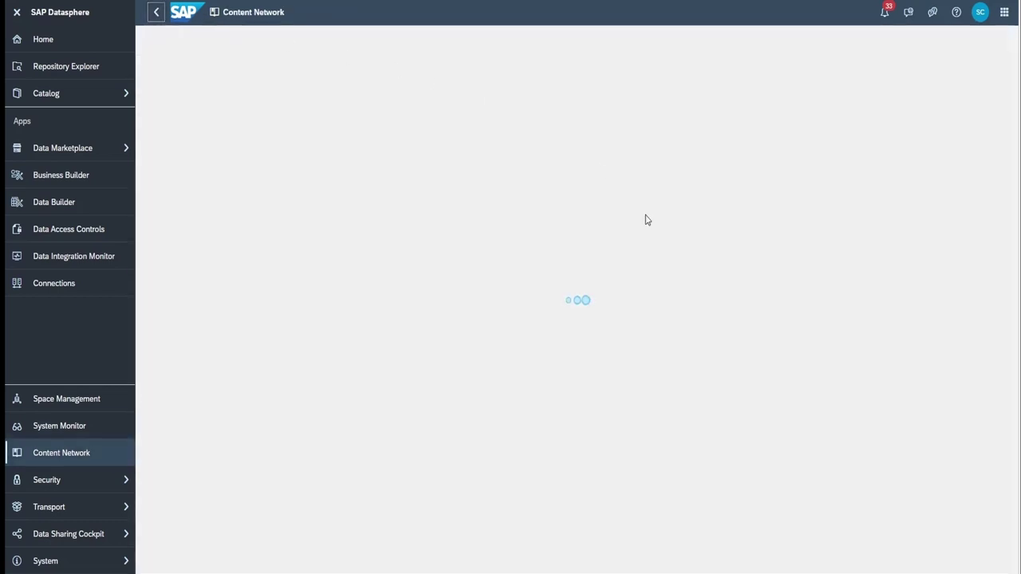
Open the 3rd Party Business Content packages and widen the Description and Name columns to show longer texts
click(603, 271)
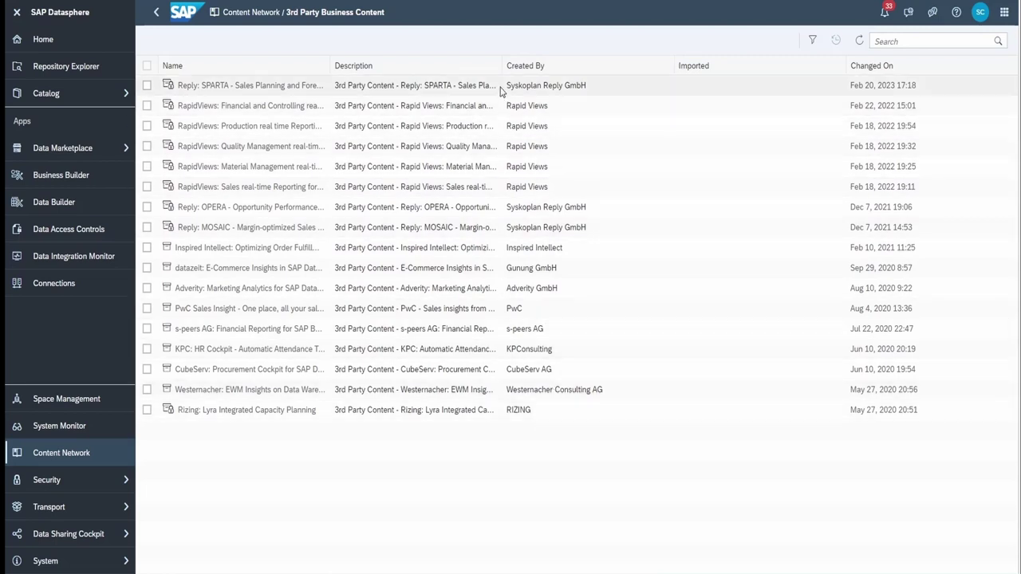
drag(501, 62, 594, 65)
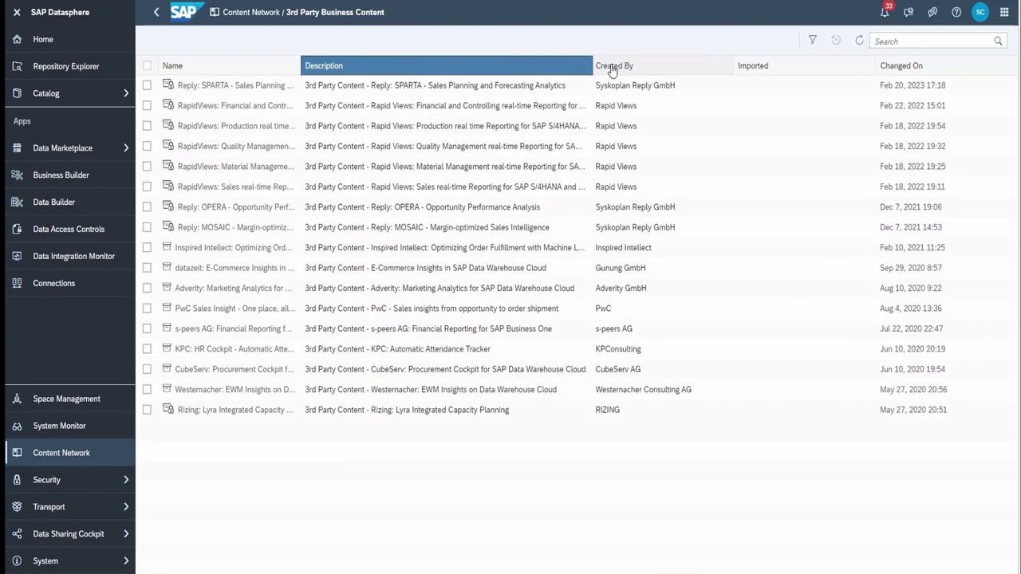
double_click(300, 65)
Select the Reply: SPARTA - Sales Planning and Forecasting Analytics package, read its overview, and close it without buying
click(147, 85)
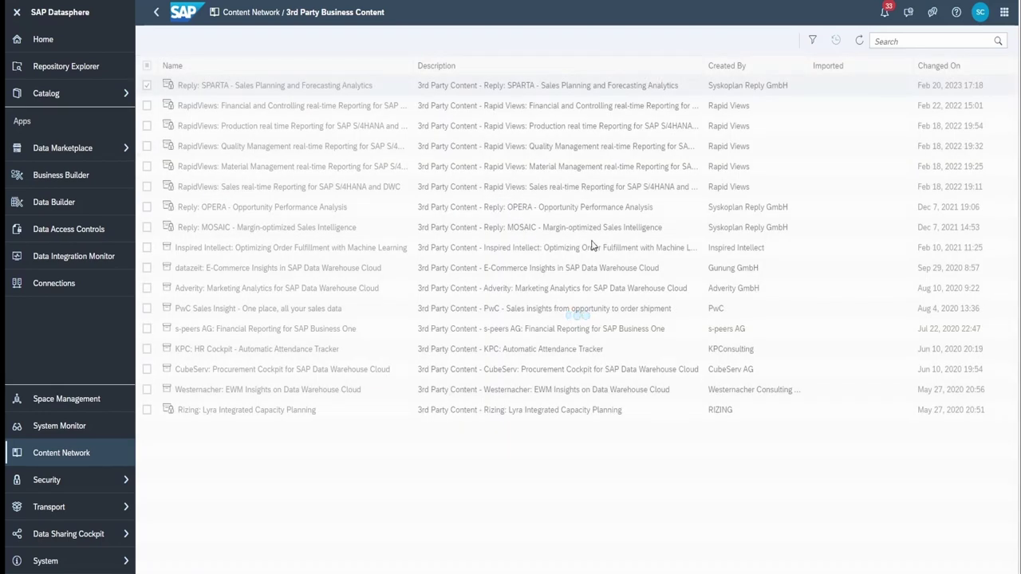
click(561, 225)
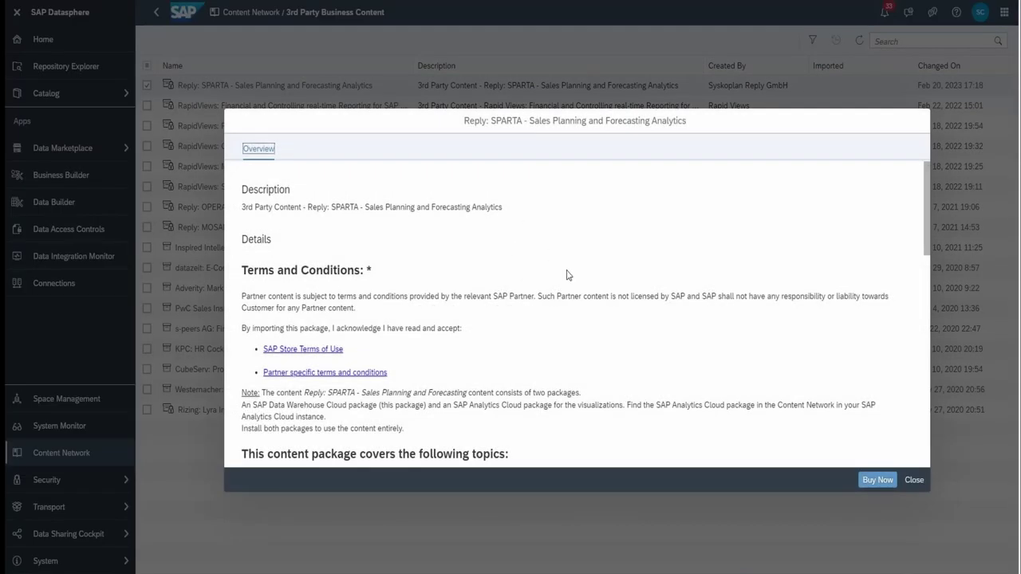
scroll(558, 291, down, 10)
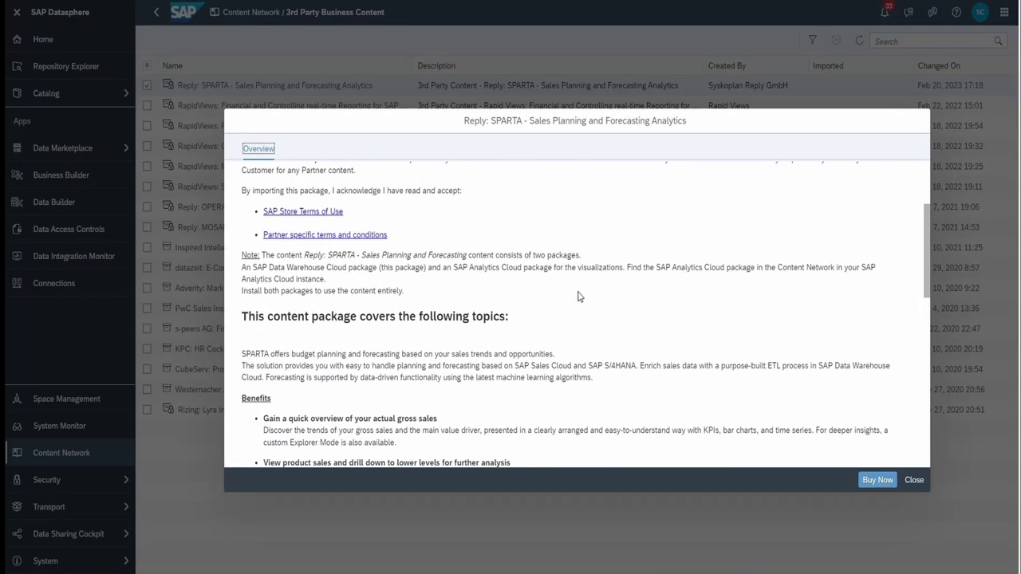
scroll(586, 303, down, 8)
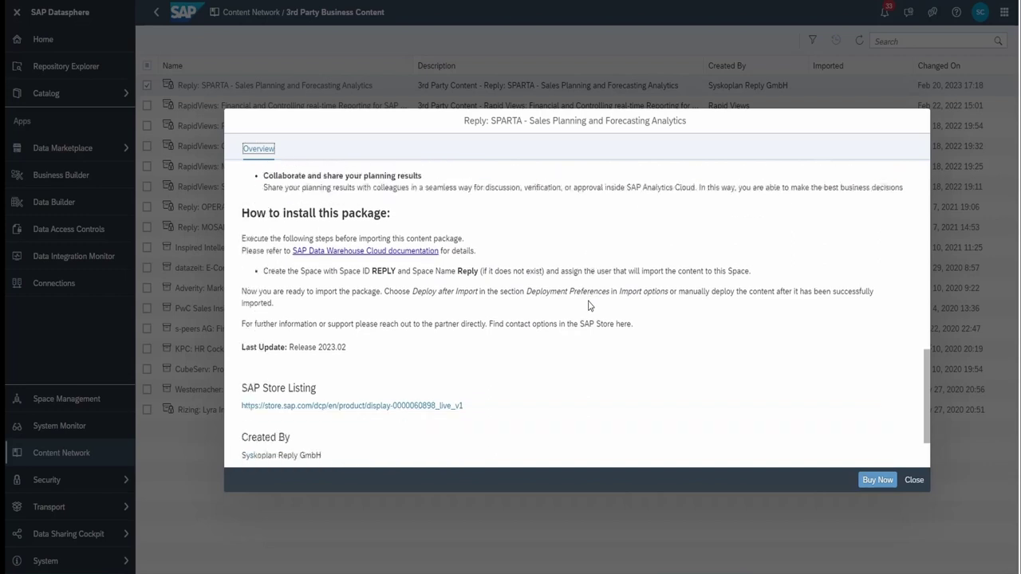
scroll(500, 346, up, 15)
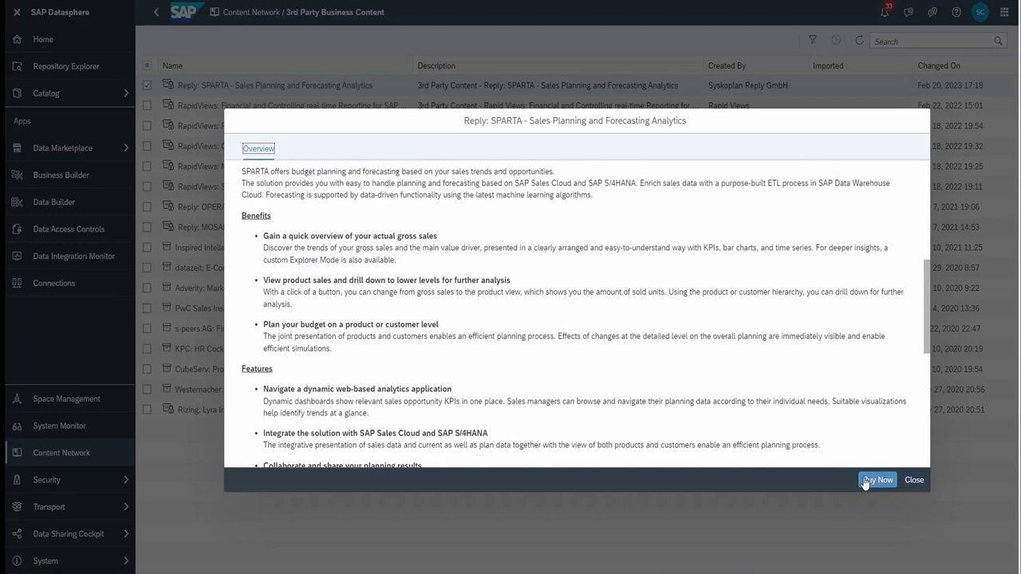
click(914, 480)
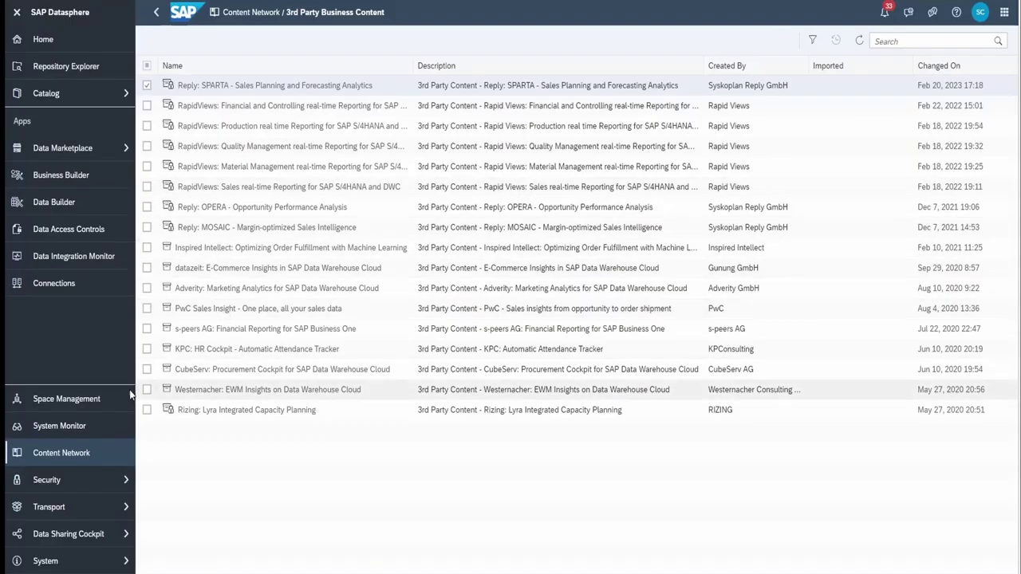
Go to the system administration page and view the options under Data Sharing Cockpit and System
click(88, 456)
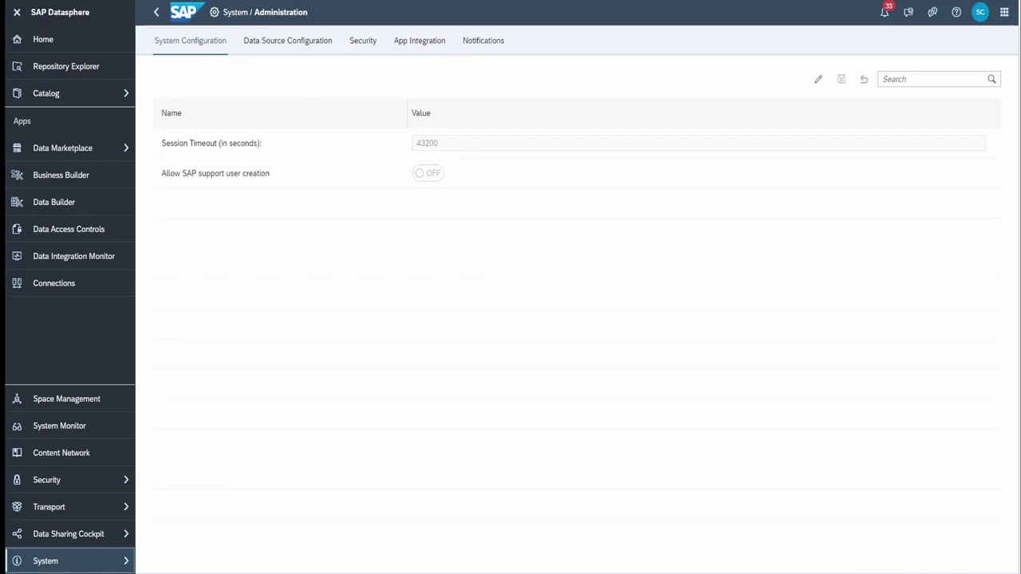
mouse_move(63, 540)
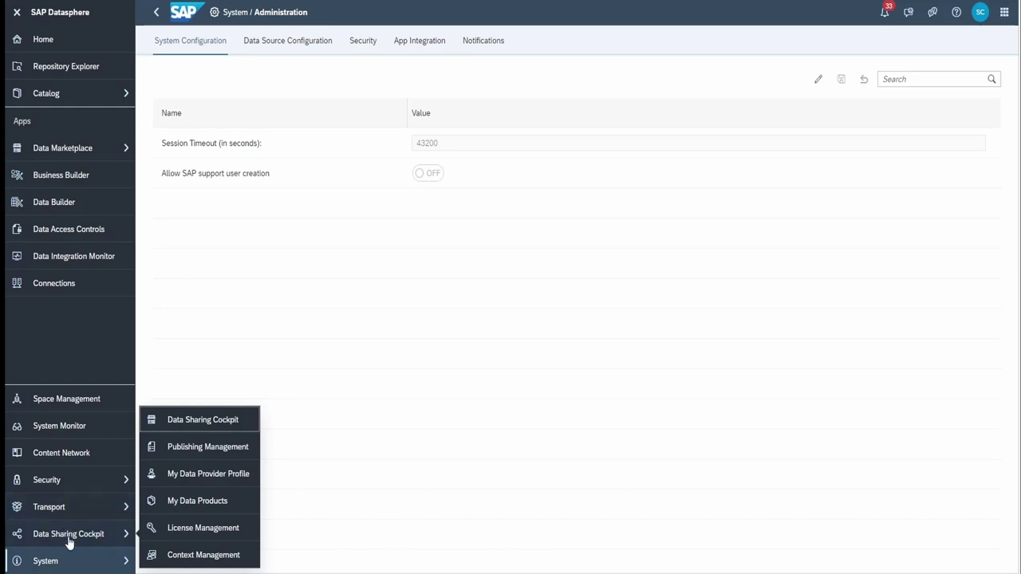
mouse_move(84, 565)
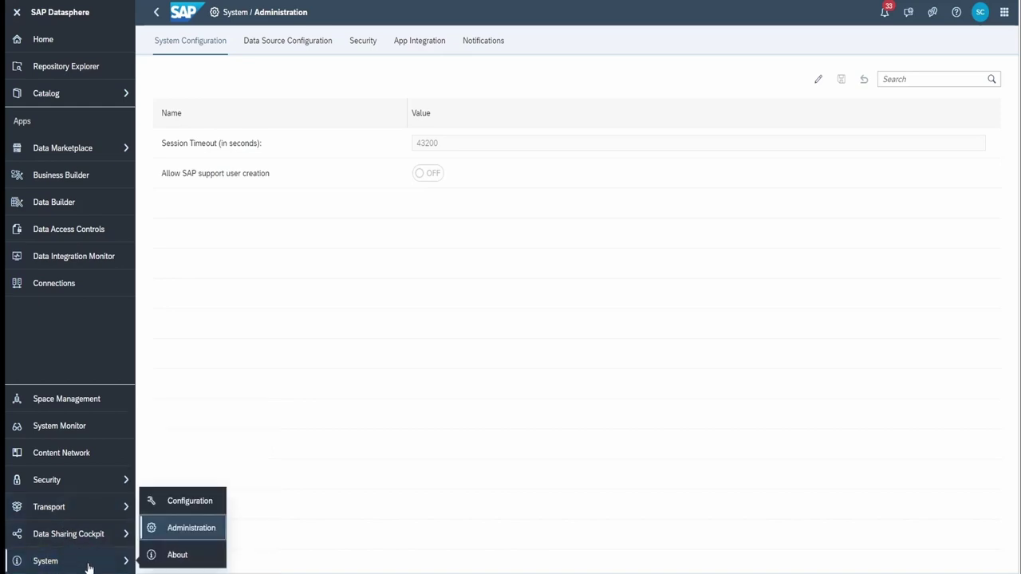
View the system configuration's data integration settings and open the System Monitor
click(197, 501)
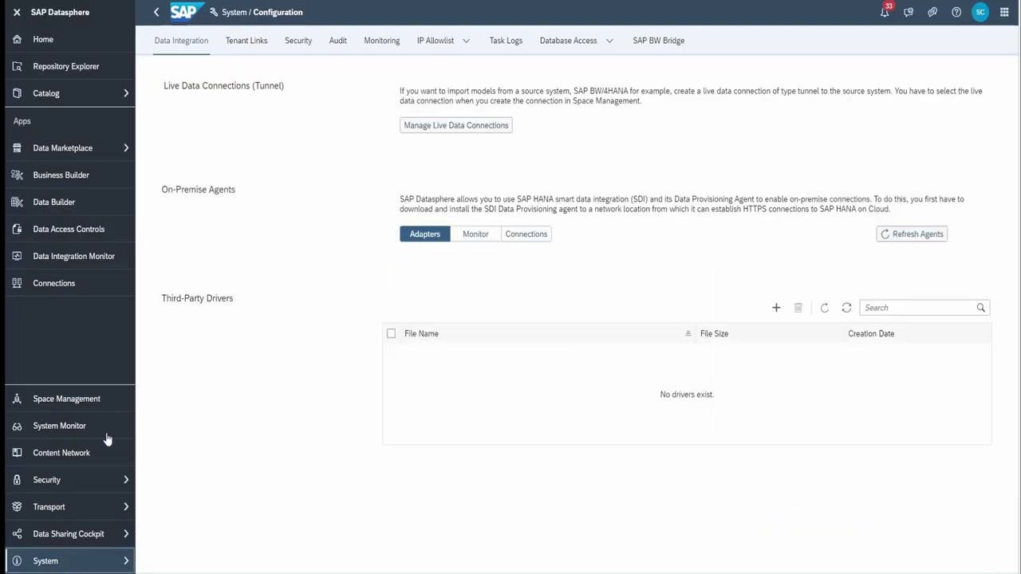
click(64, 429)
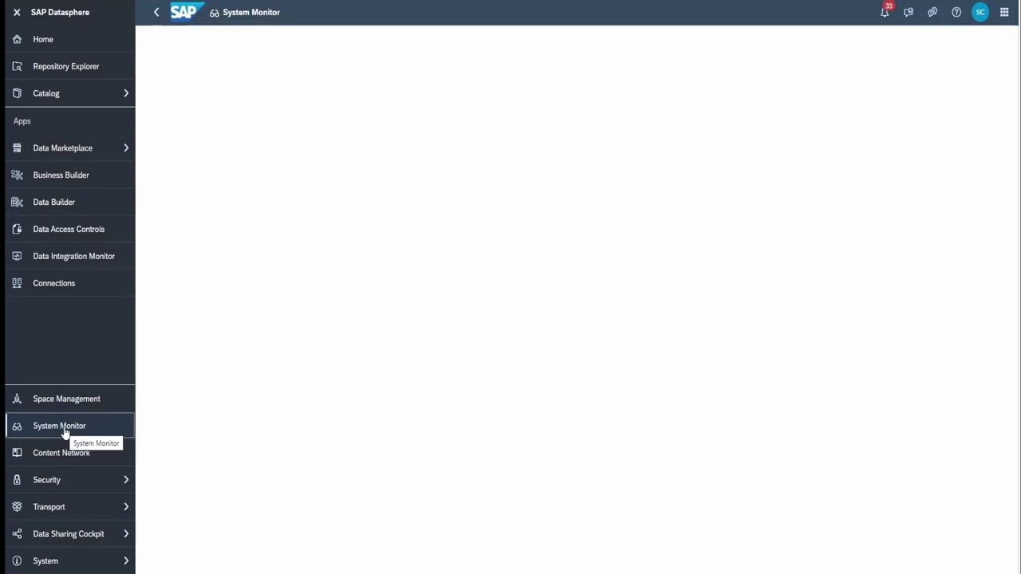
click(47, 430)
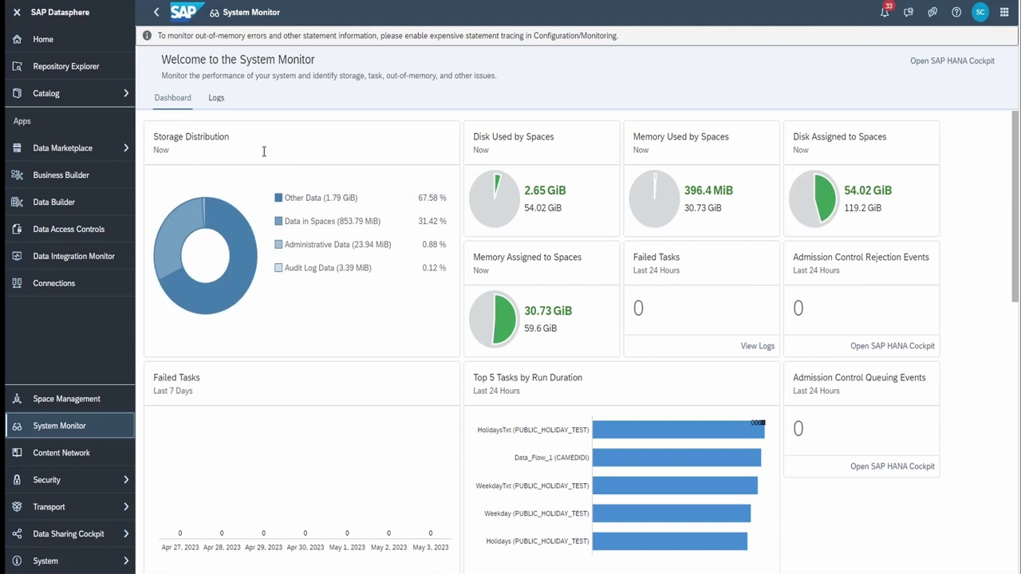
Highlight Other Data and Data in Spaces in the Storage Distribution chart and look through the remaining dashboard cards
click(238, 240)
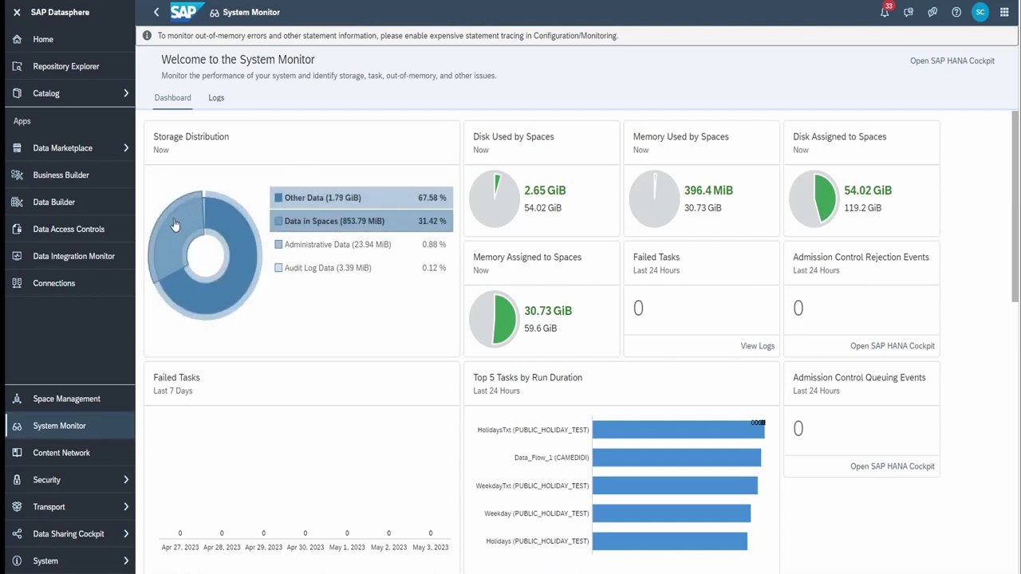
click(297, 222)
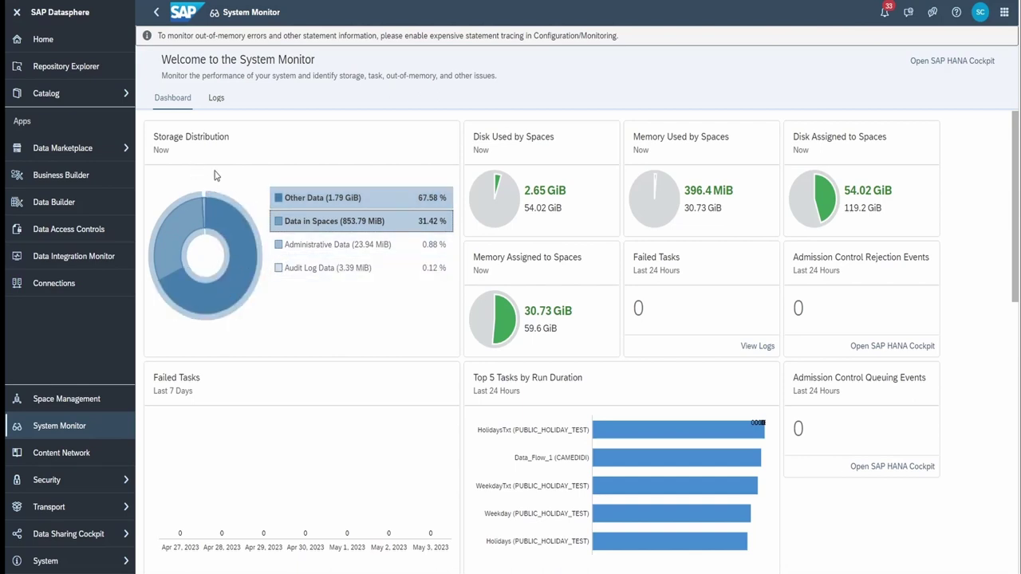
click(324, 311)
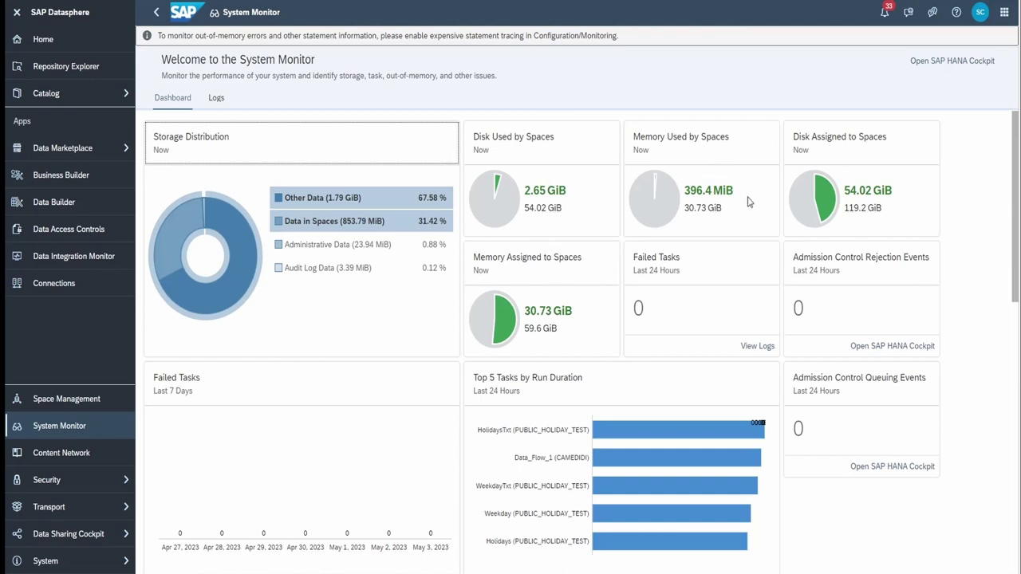
scroll(944, 284, down, 10)
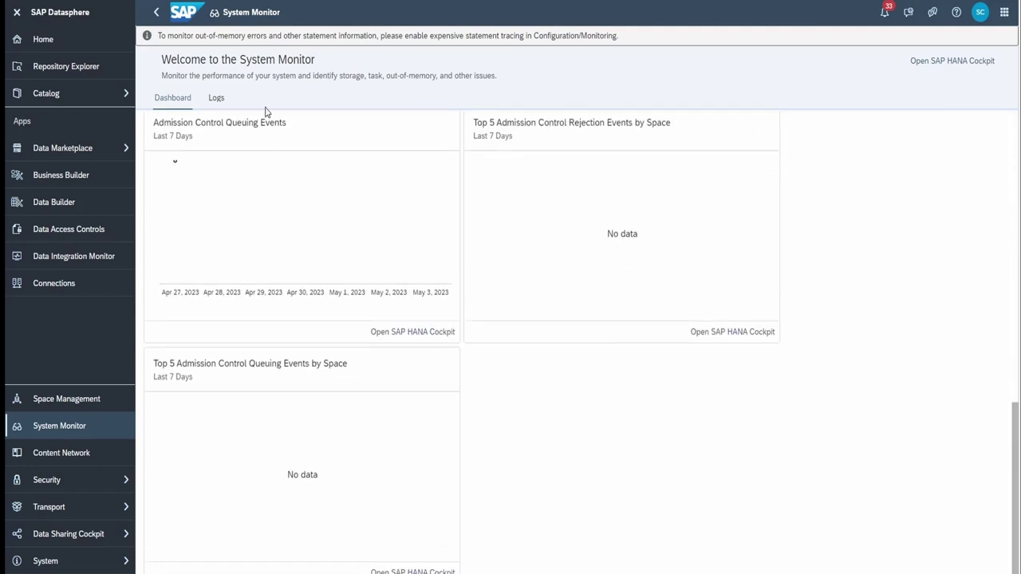
Open the System Monitor's task logs and look through the older entries for failed data flow runs
double_click(216, 99)
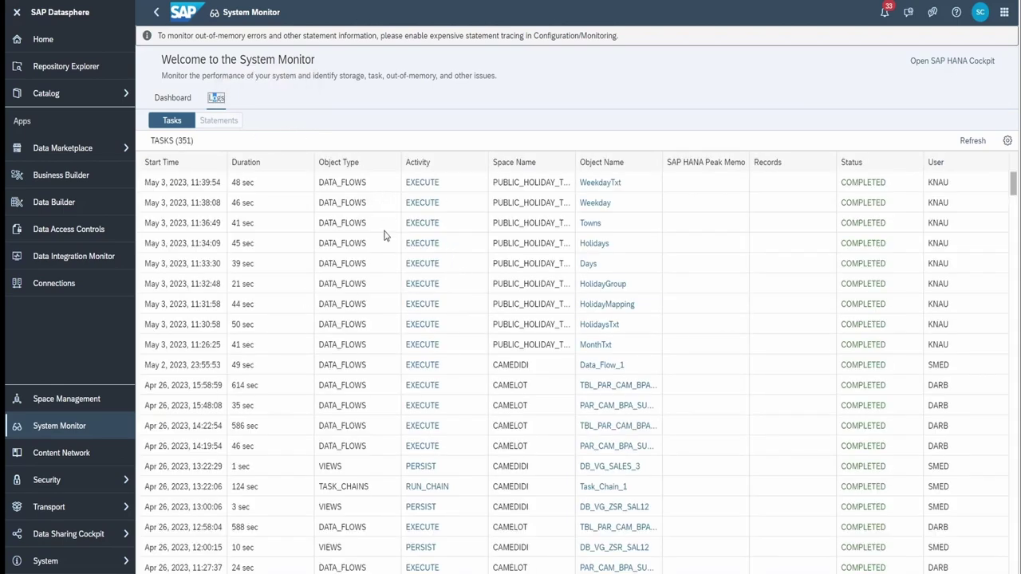
scroll(374, 244, down, 5)
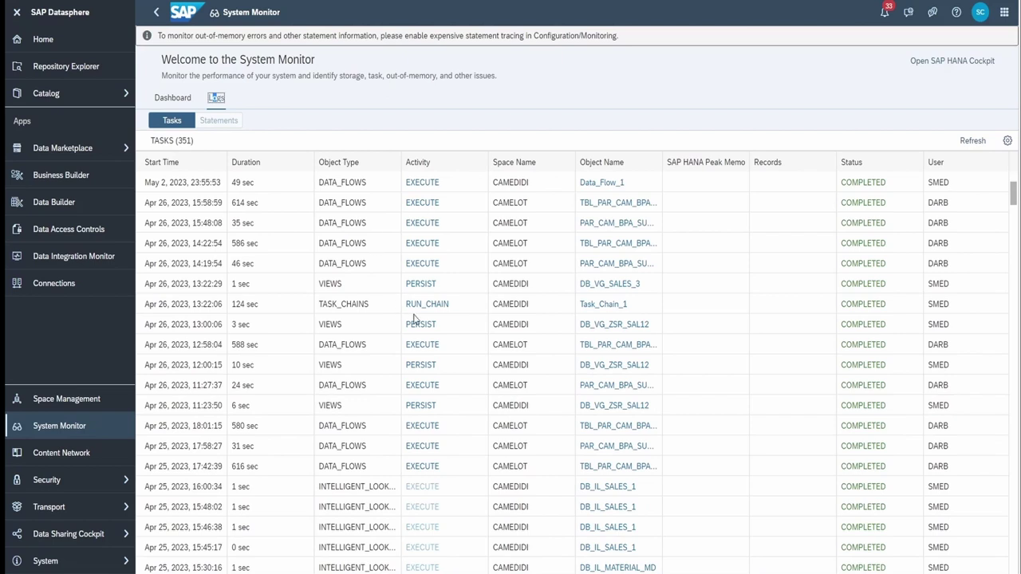
scroll(618, 319, down, 20)
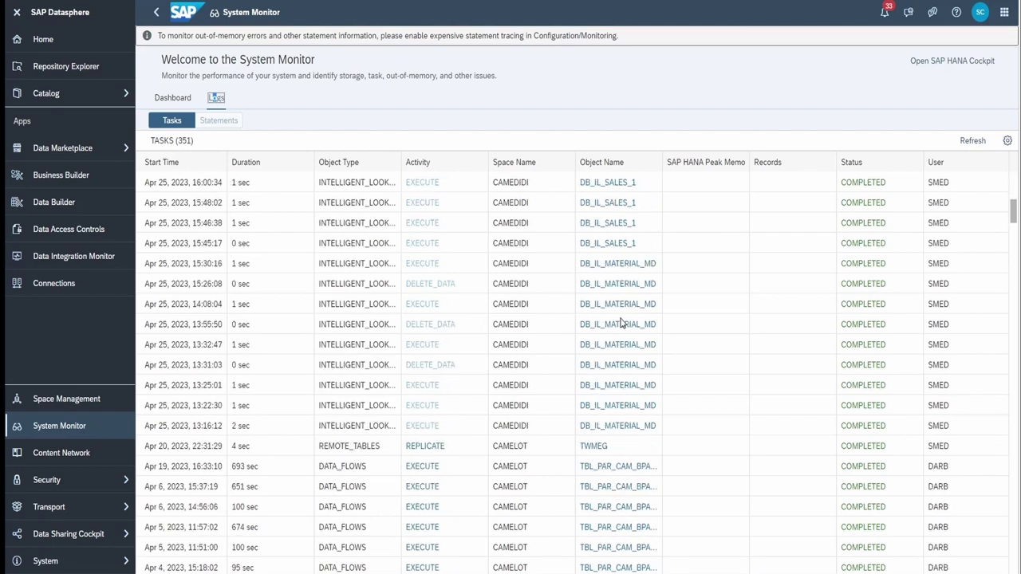
scroll(630, 339, down, 8)
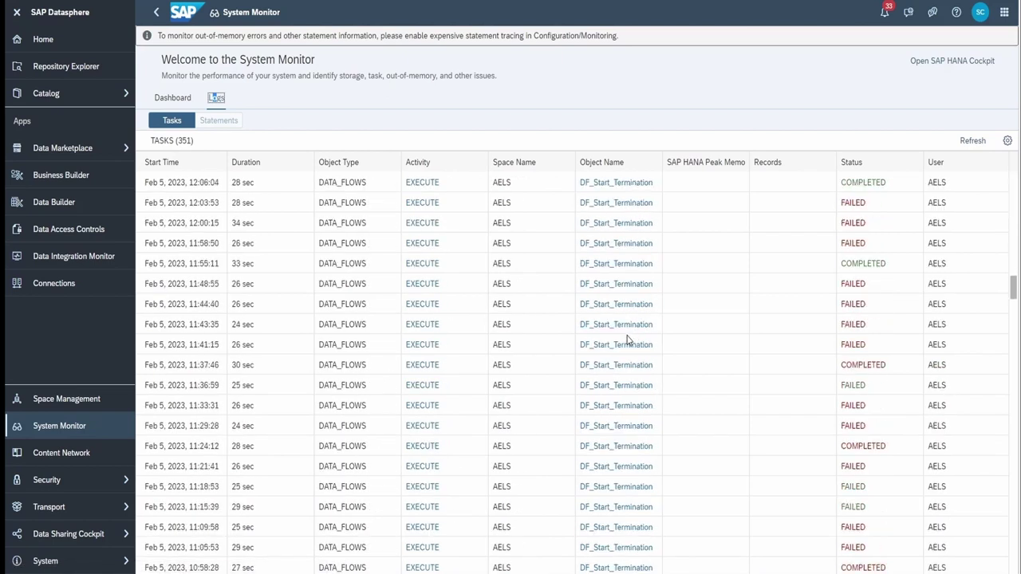
Try to open the DF_Start_Termination data flow from its failed run of Feb 5, 2023, 10:29:27, and return to the task logs
click(147, 402)
double_click(853, 405)
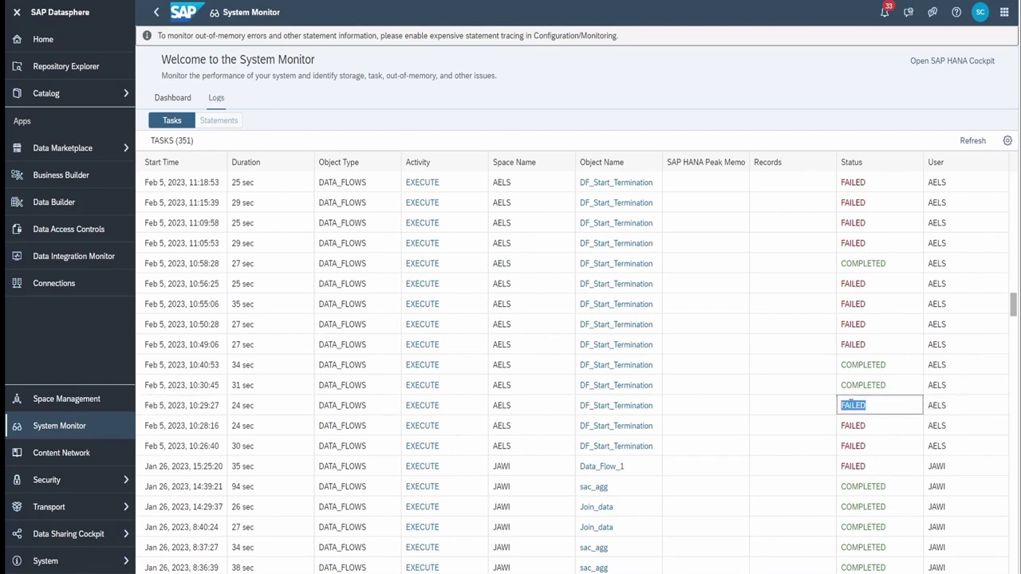
click(143, 410)
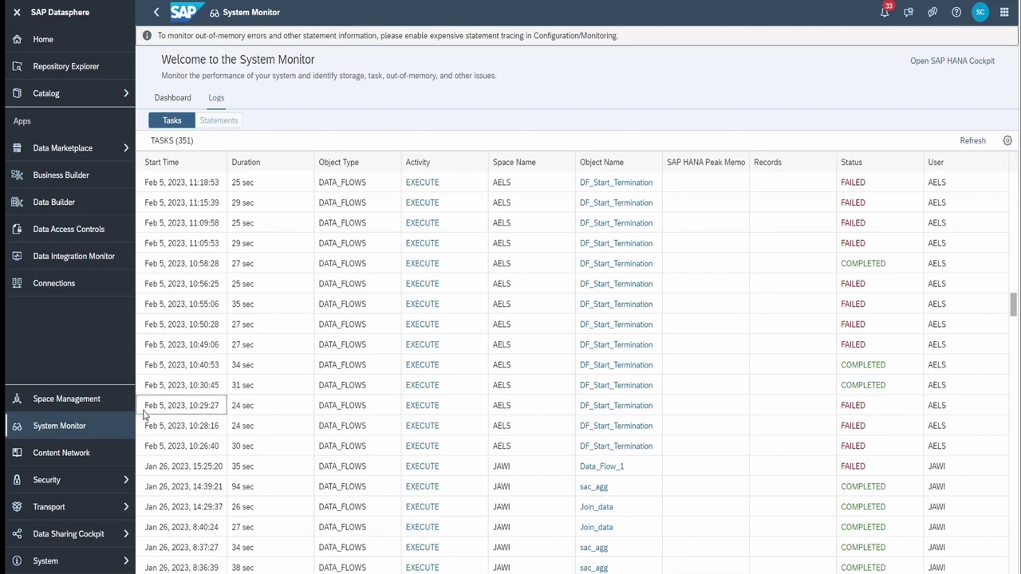
click(615, 408)
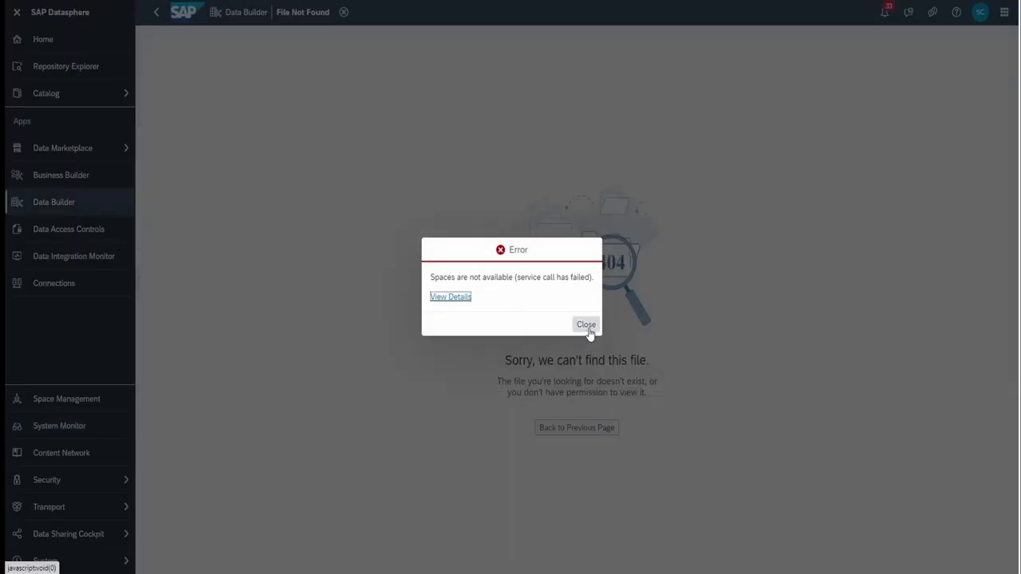
click(587, 327)
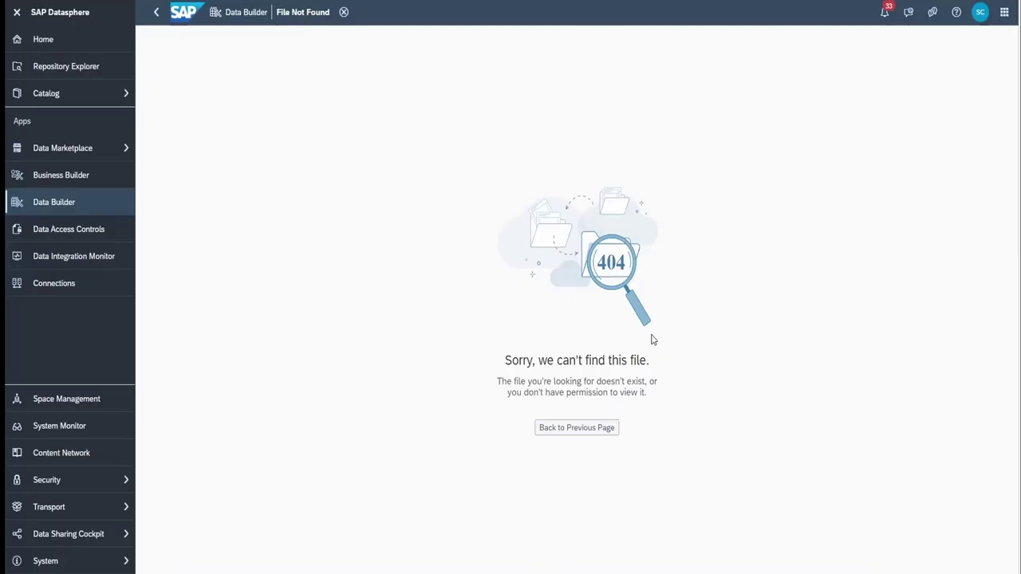
key(alt+Left)
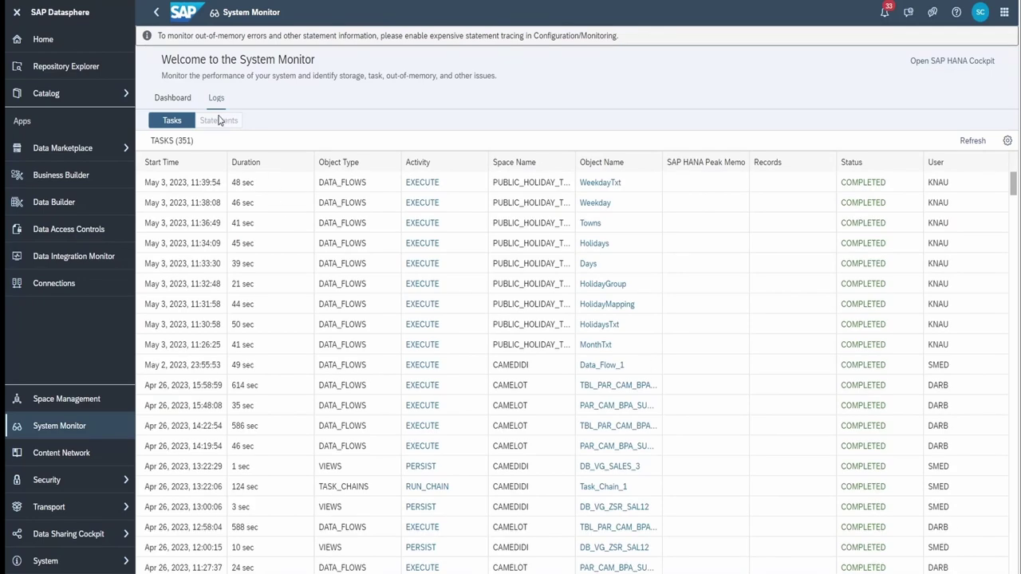
Look through the task logs for failed data flows and task chains and go back to the home page
scroll(736, 381, down, 10)
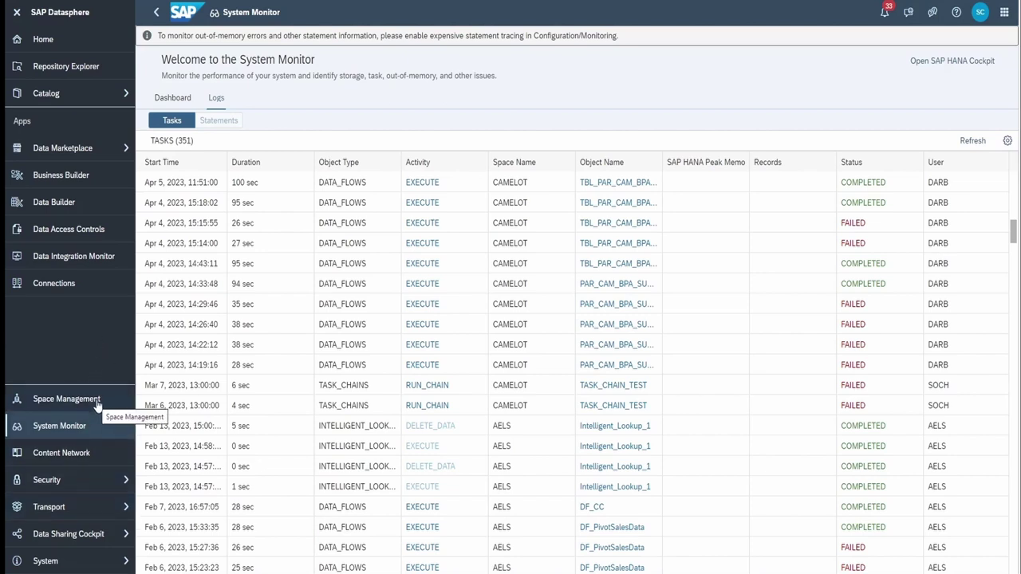
click(183, 12)
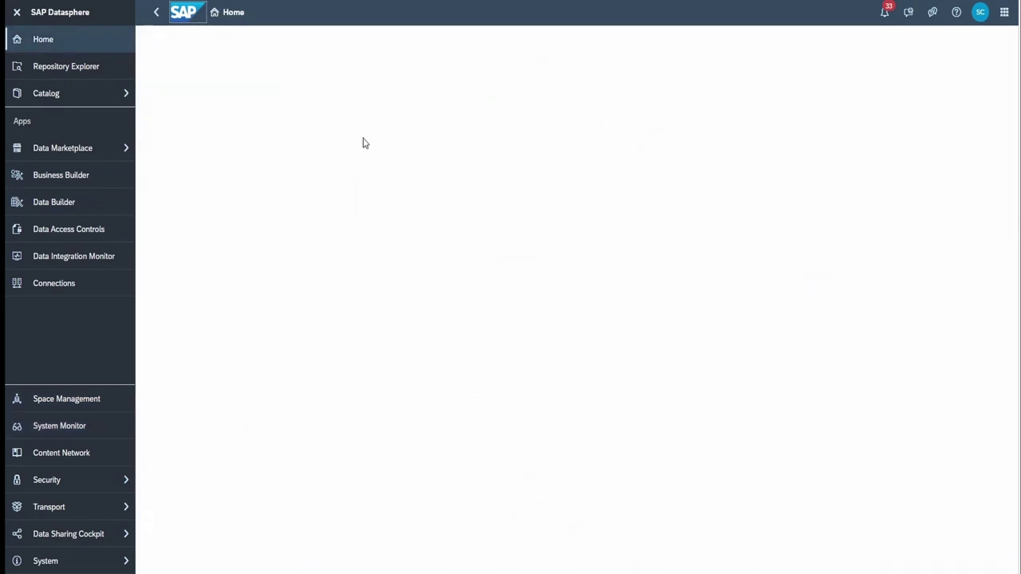